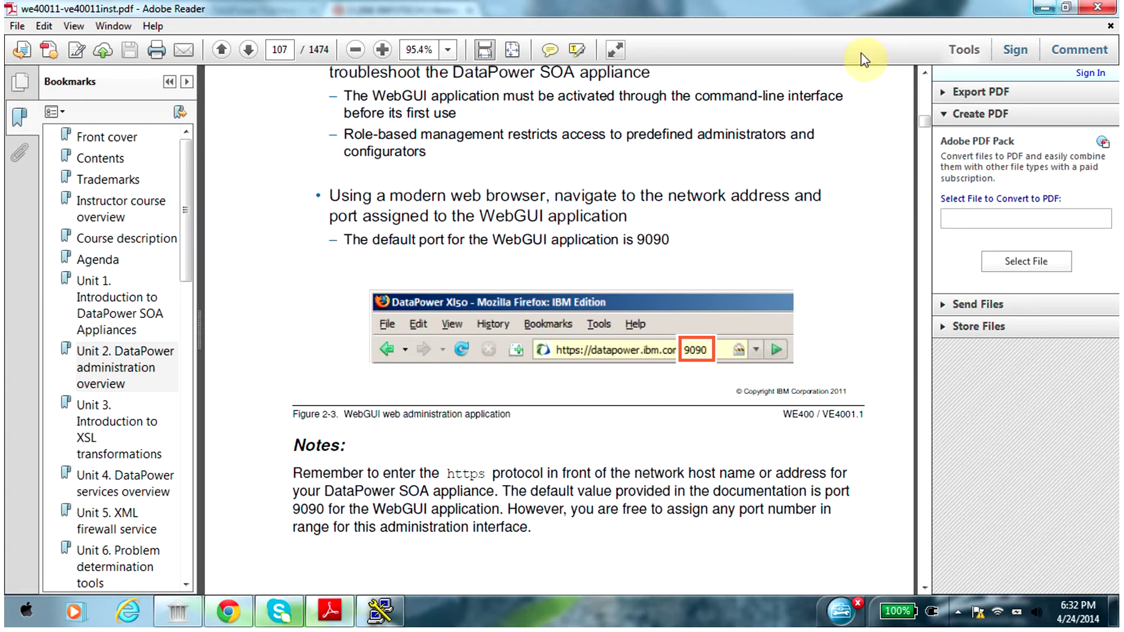
left_click(234, 613)
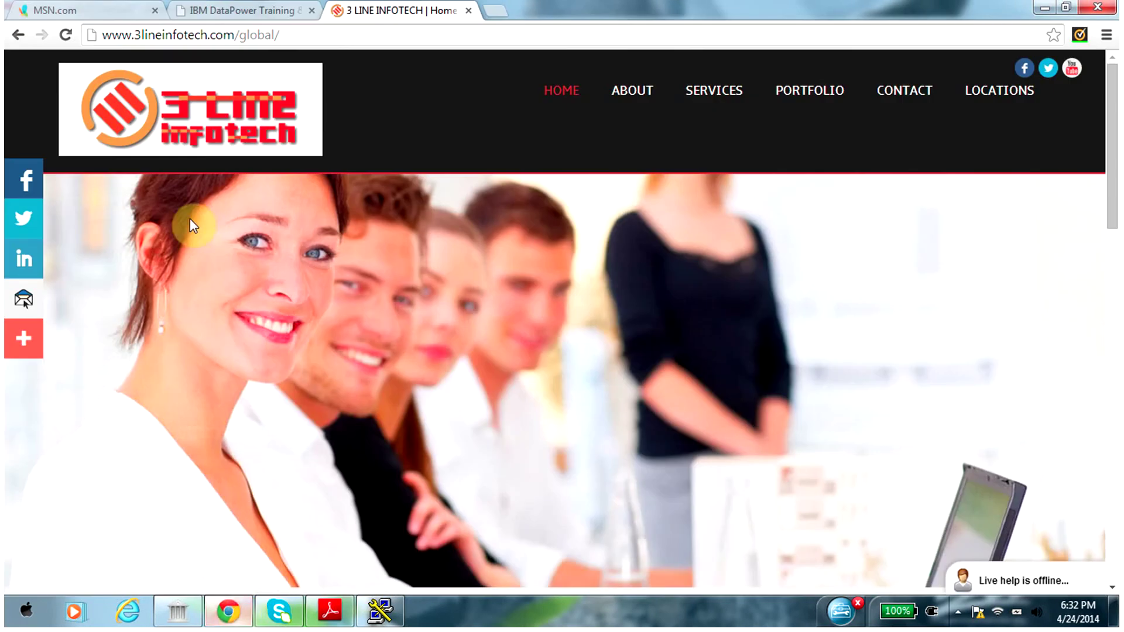
left_click(258, 13)
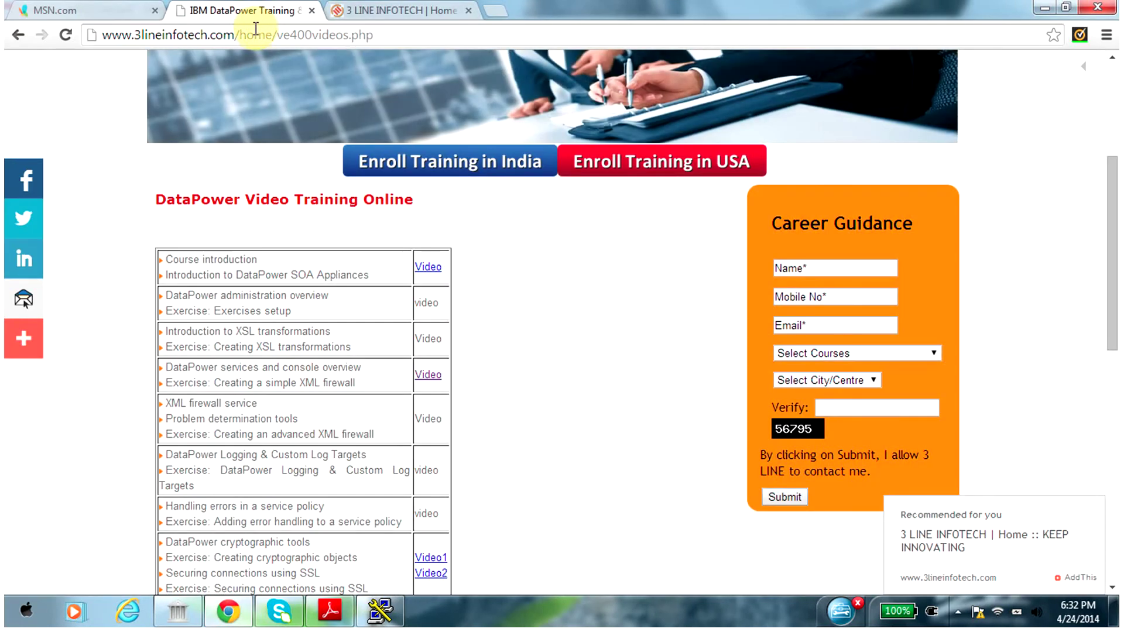
left_click(256, 34)
type("http")
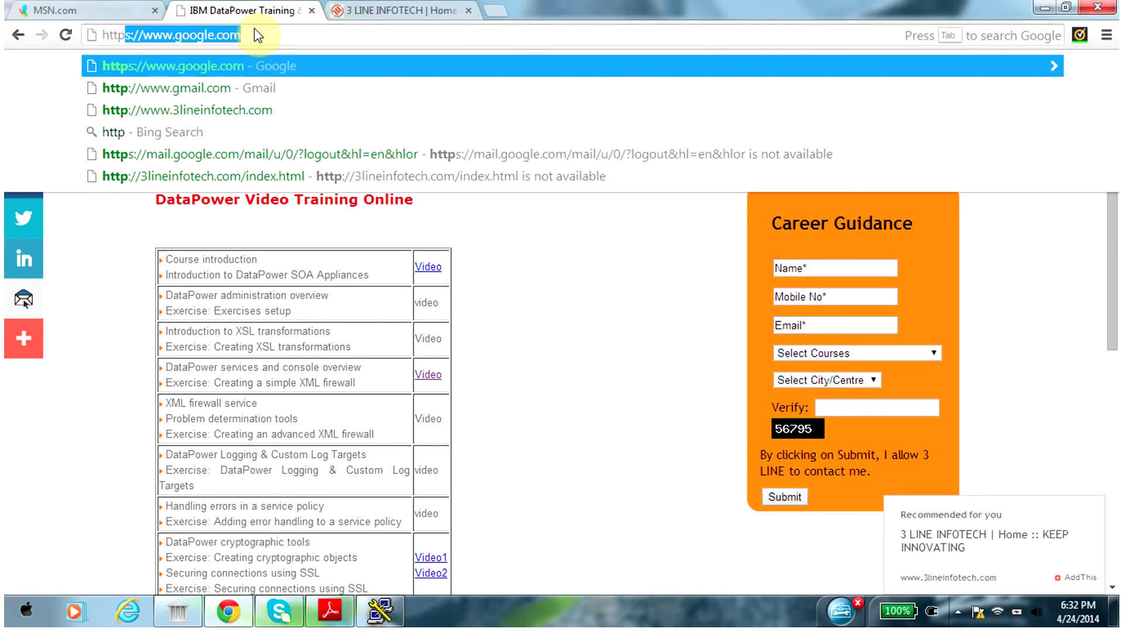
type("s://")
key("Down")
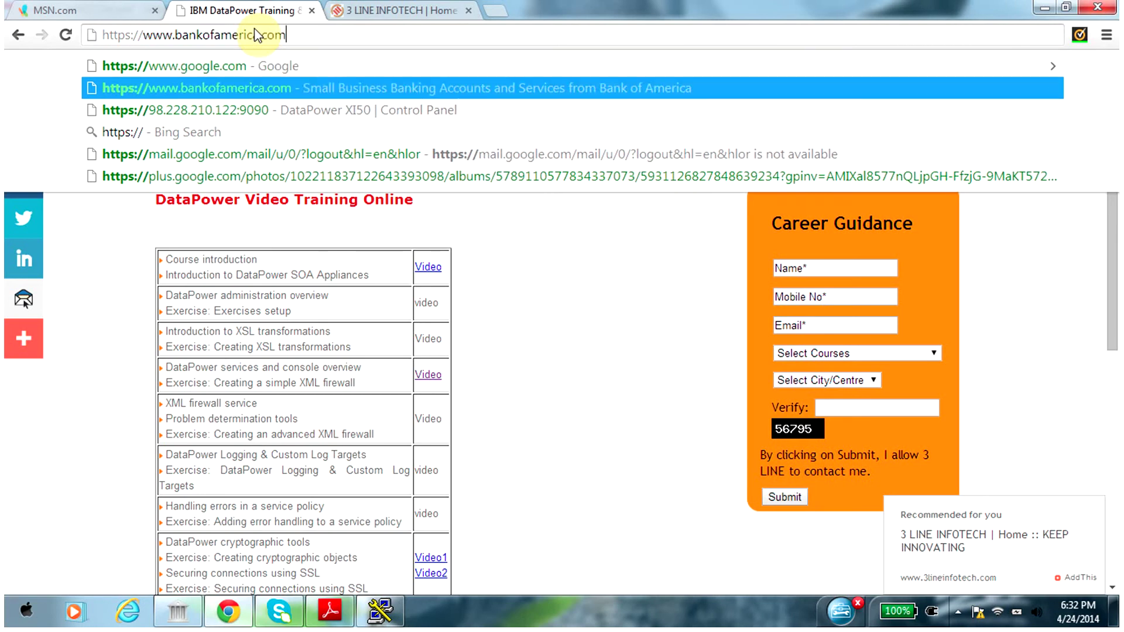
key("Down")
key("Return")
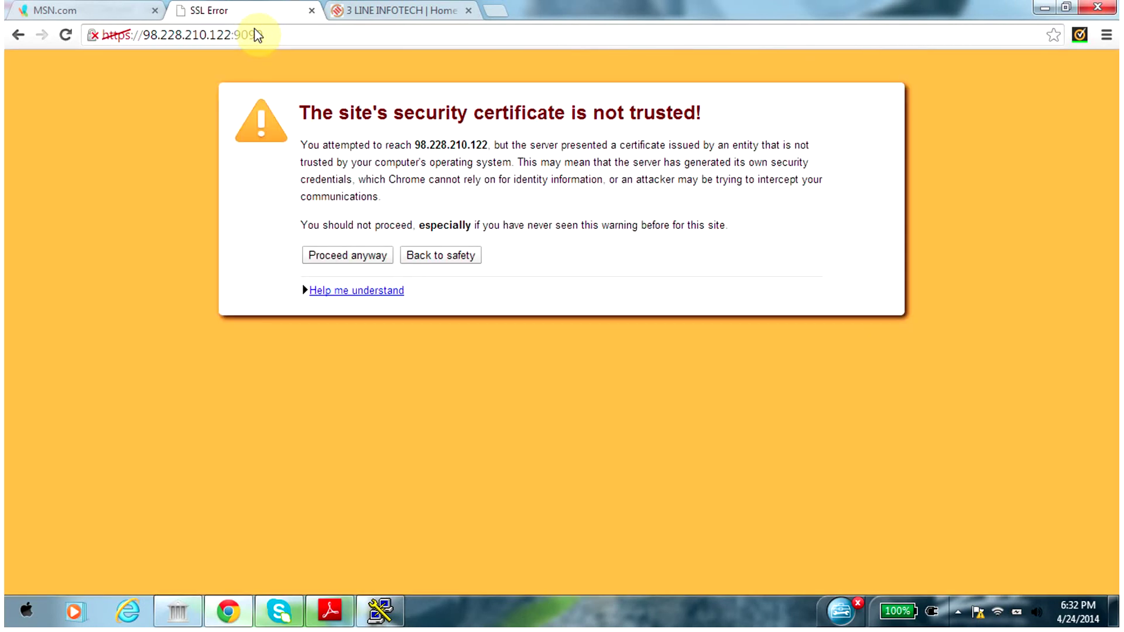
left_click(346, 257)
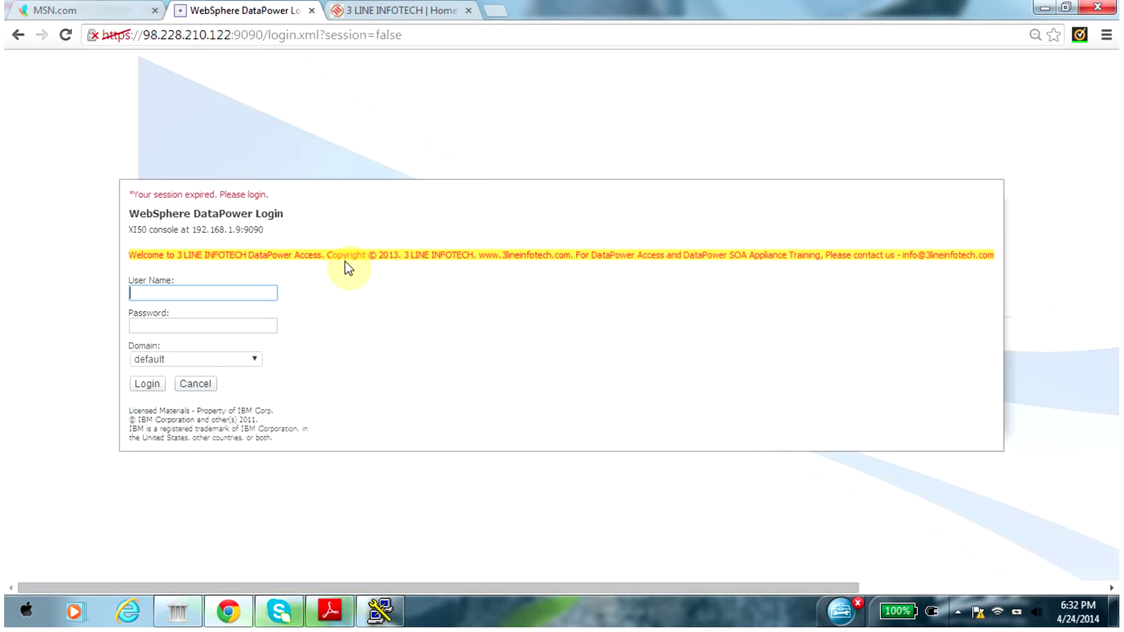
Log in with the administrator account and password, then close the post-login popup
type("admin")
key("Tab")
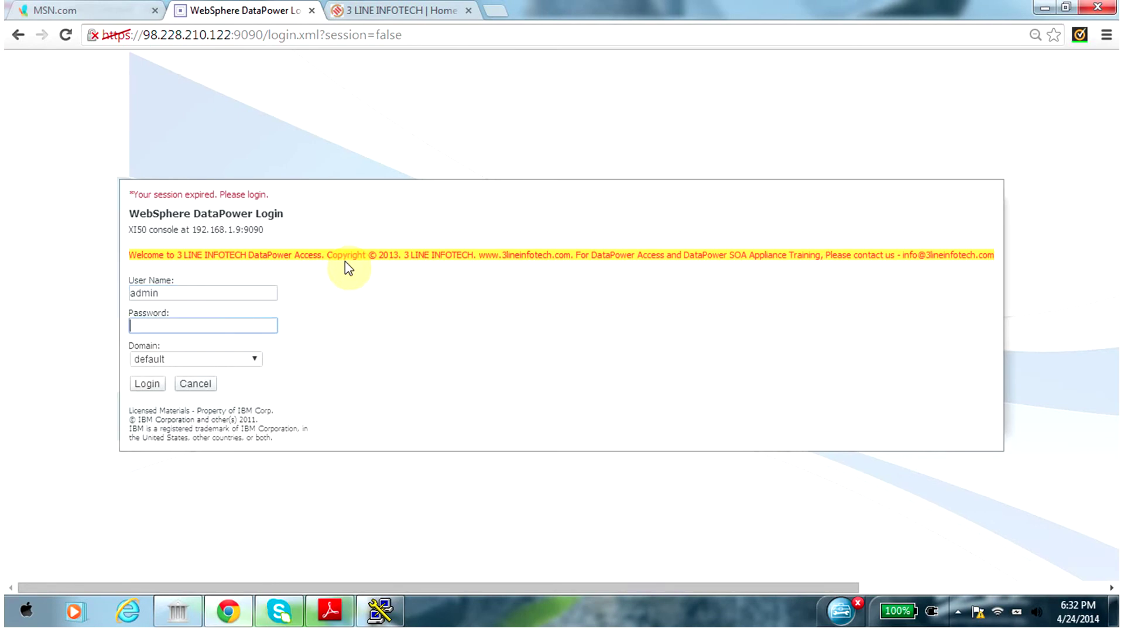
type("********")
key("Return")
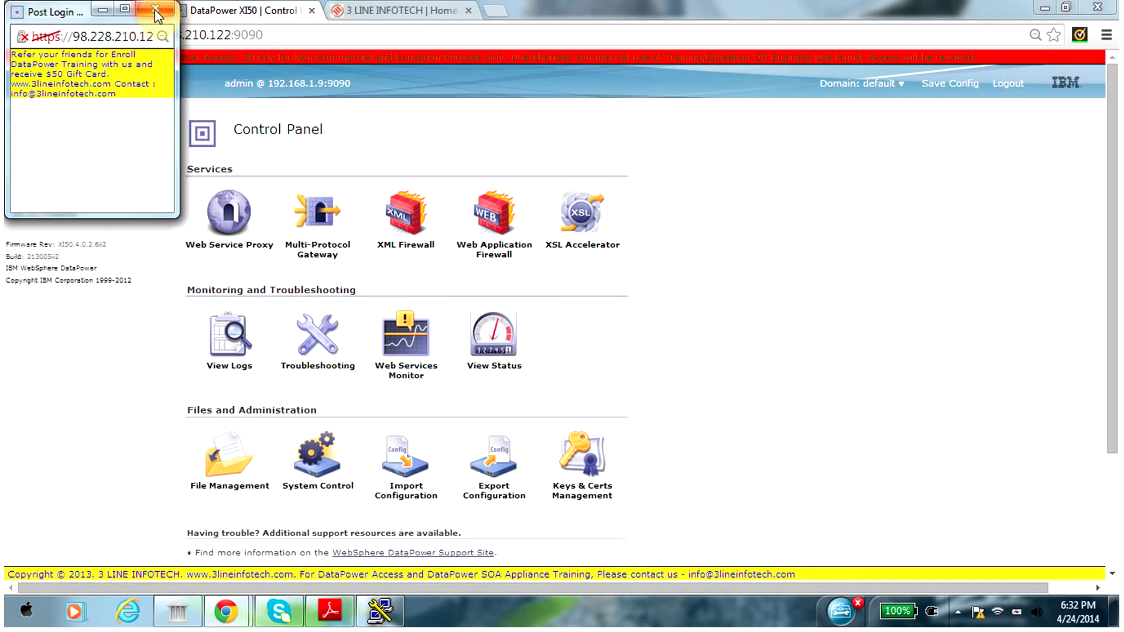
left_click(155, 9)
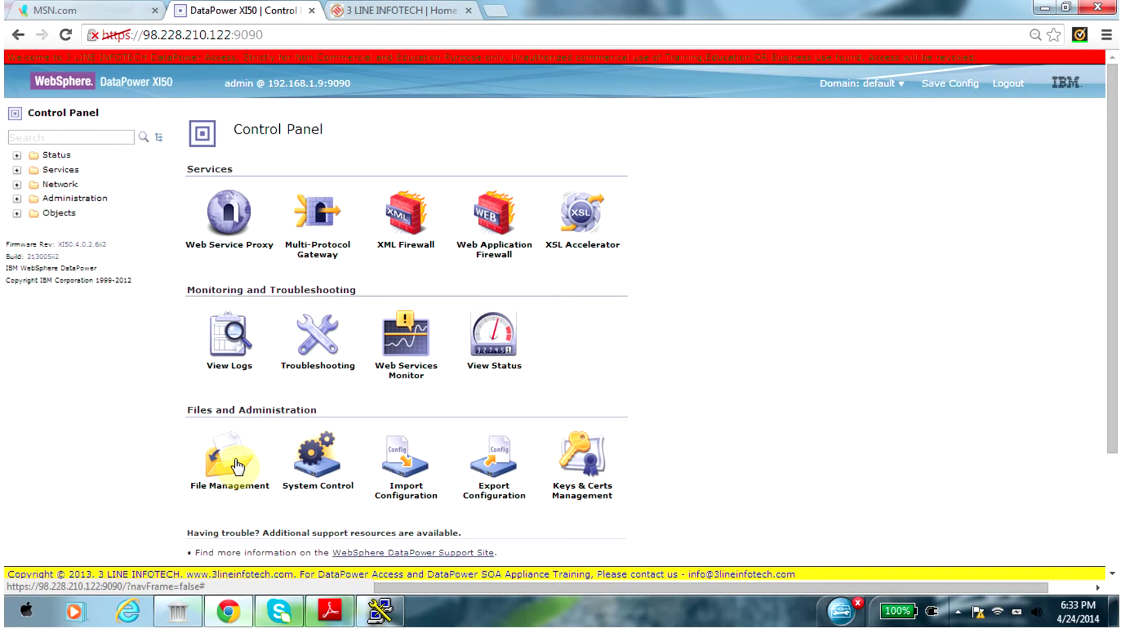
Scroll the course manual PDF from page 107 to the Navigation bar categories table on page 111
left_click(328, 612)
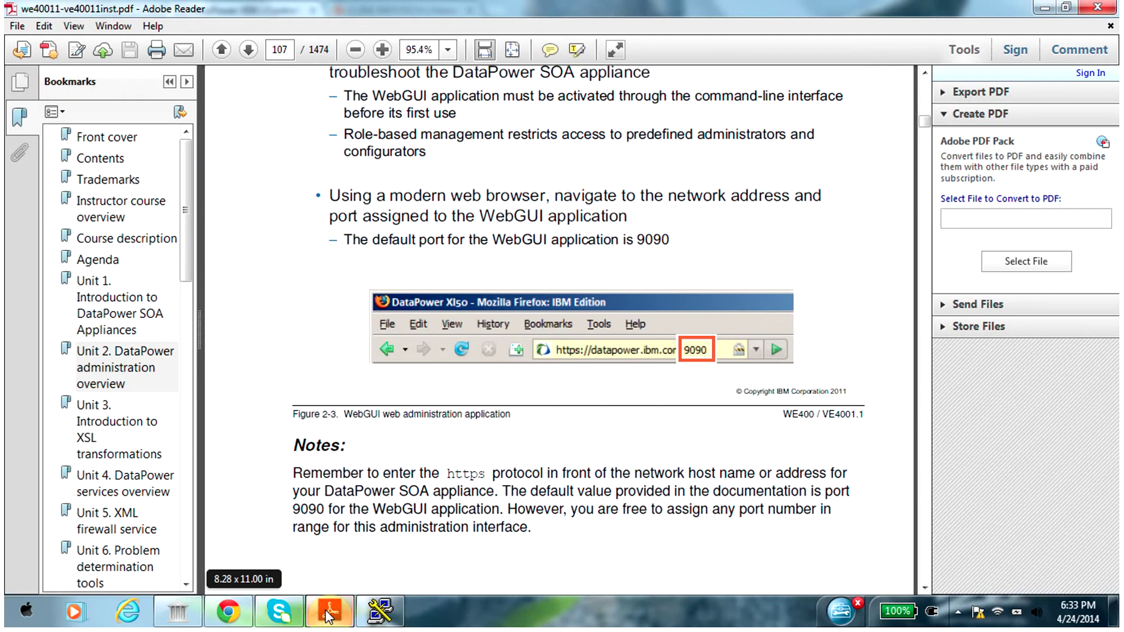
scroll(328, 612, "down", 15)
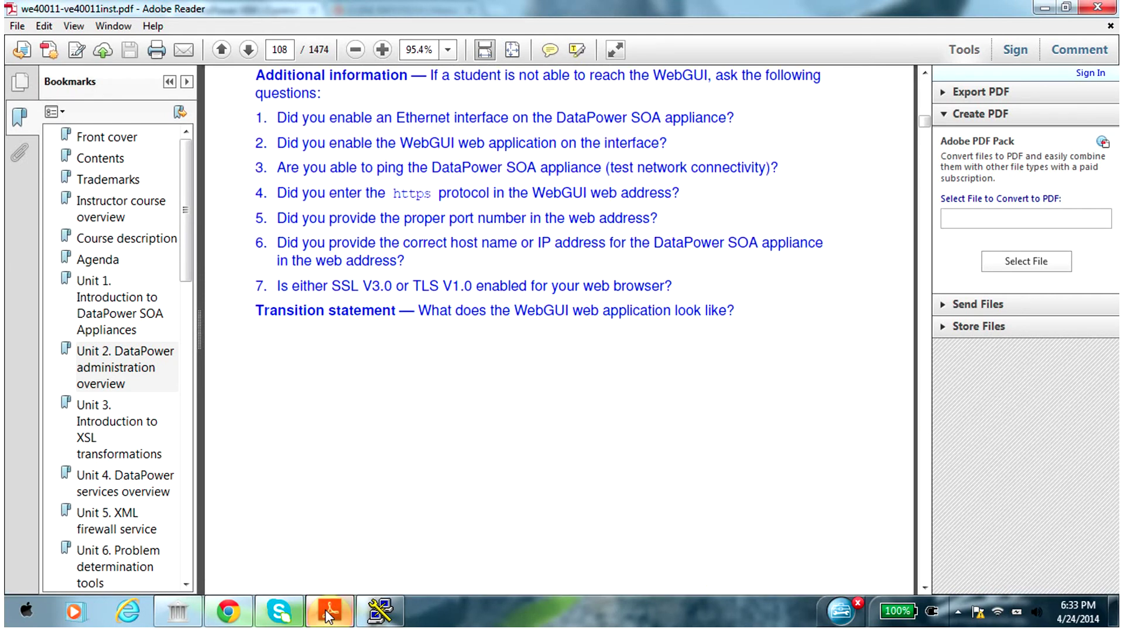
scroll(328, 612, "down", 15)
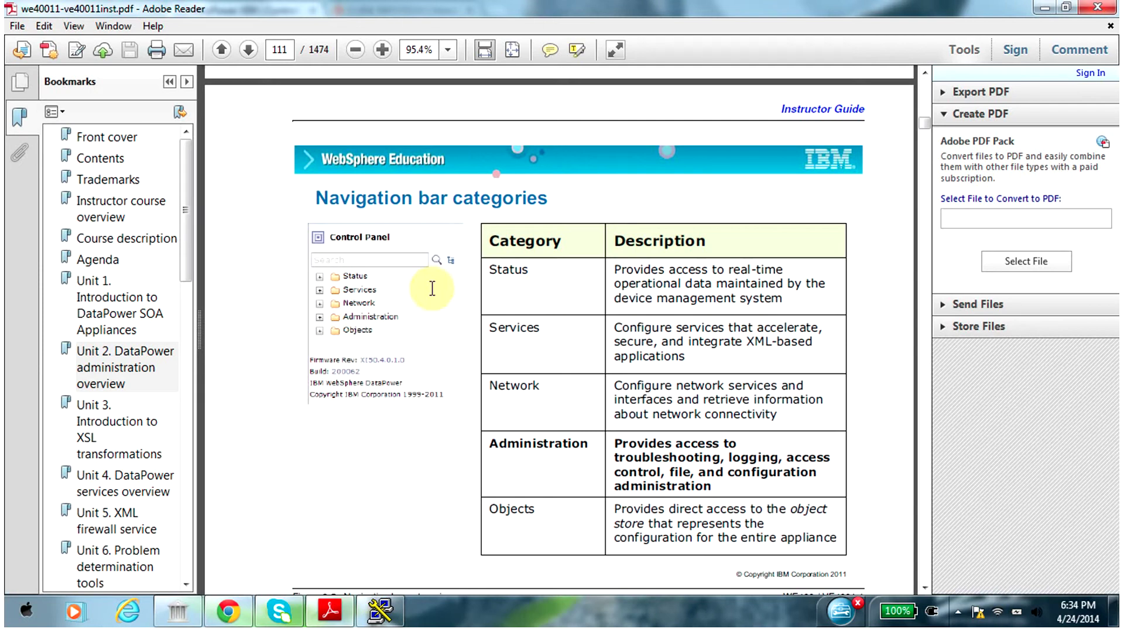
From the Troubleshooting Panel, ping google.com and close the successful result
left_click(215, 618)
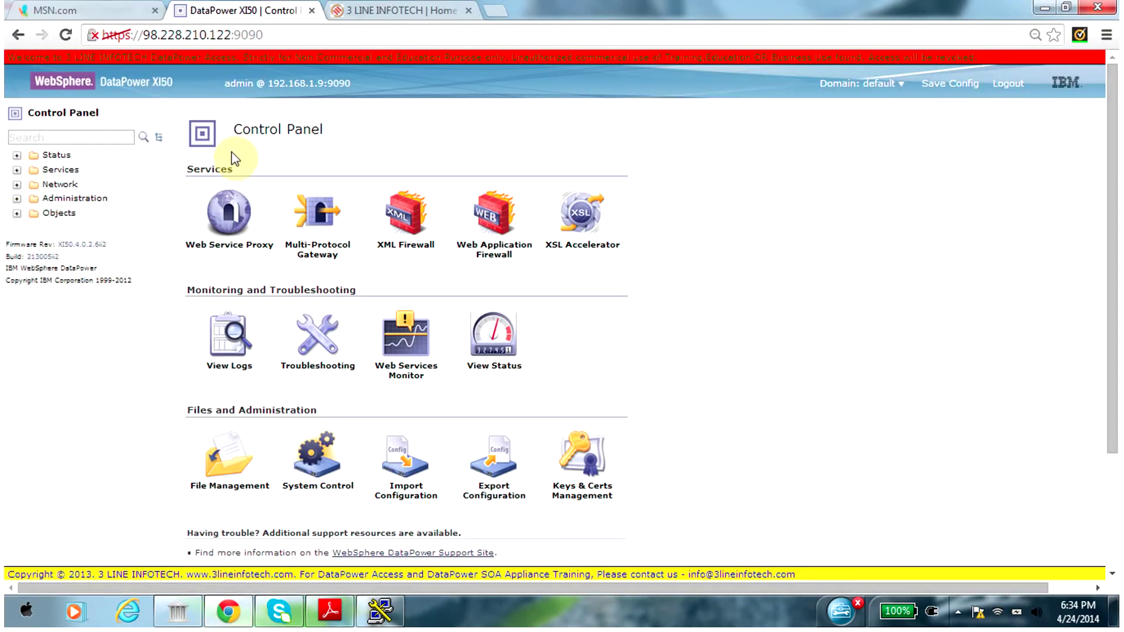
left_click(321, 347)
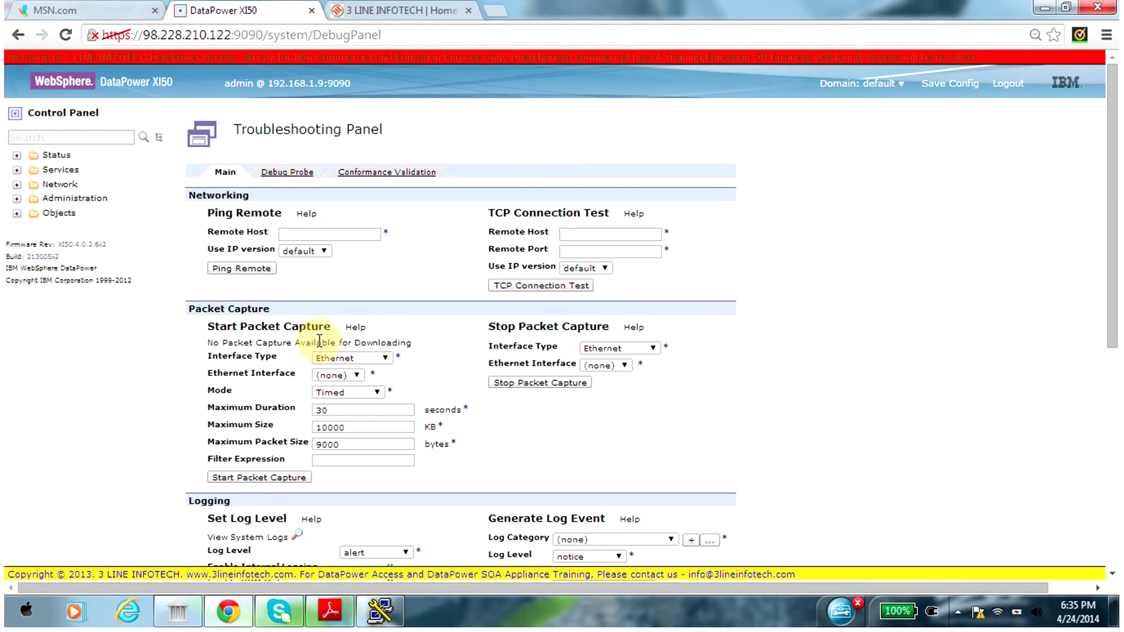
left_click(321, 235)
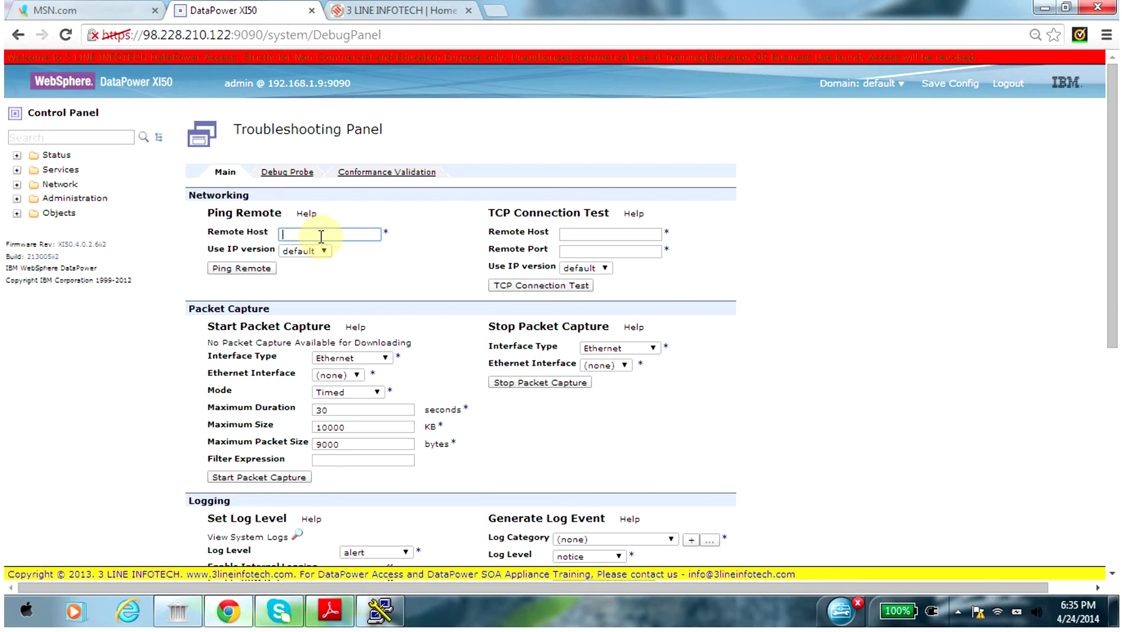
type("google.com")
left_click(245, 269)
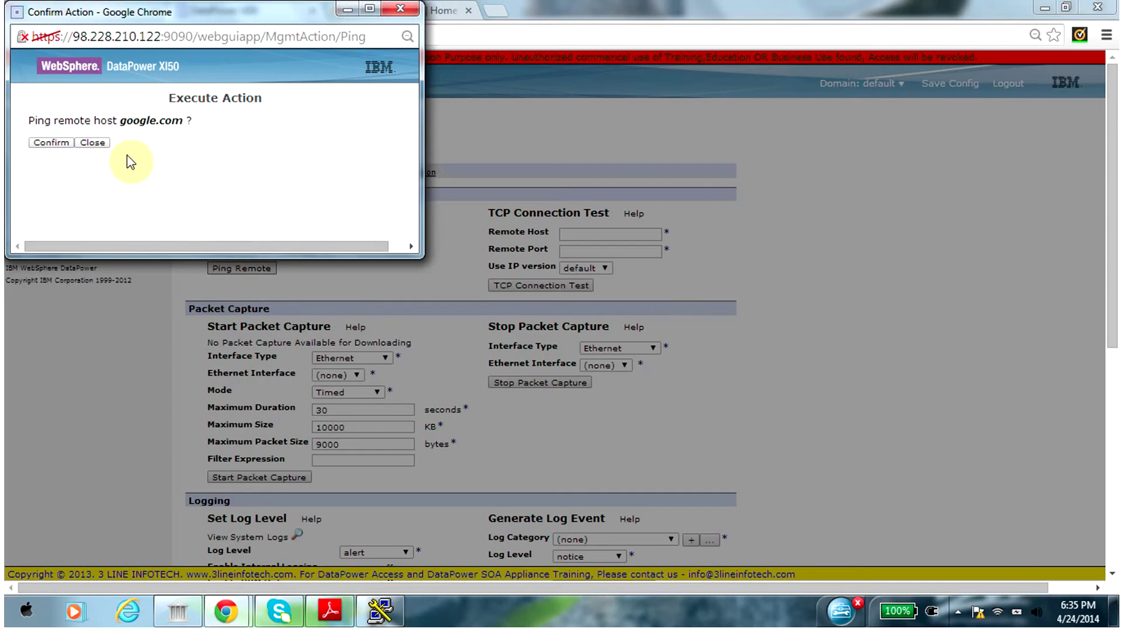
left_click(51, 143)
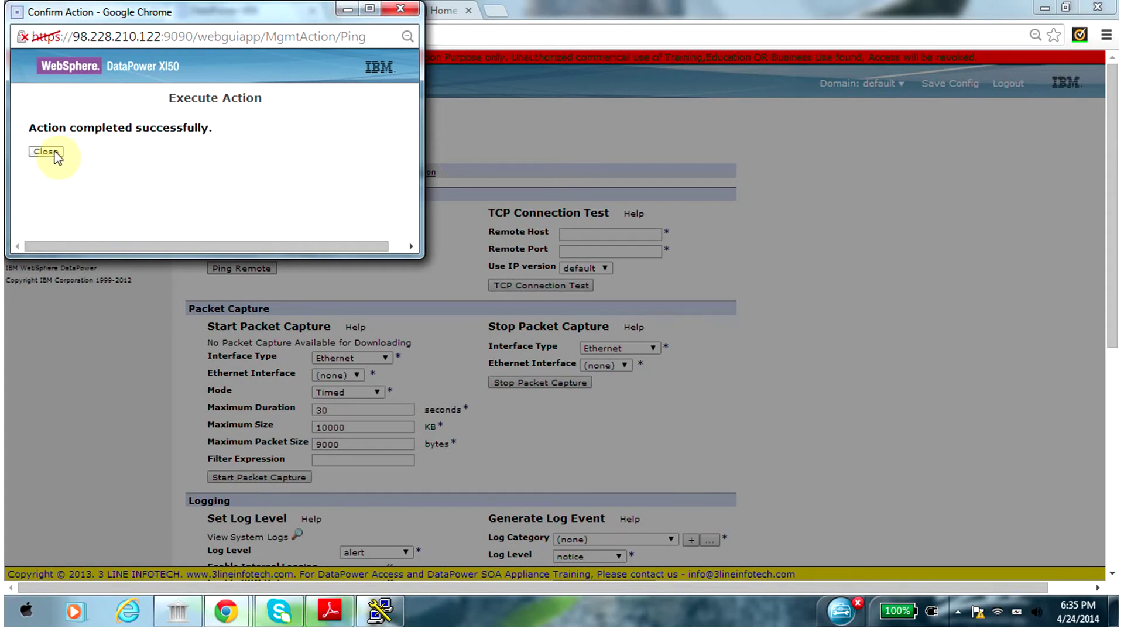
left_click(53, 153)
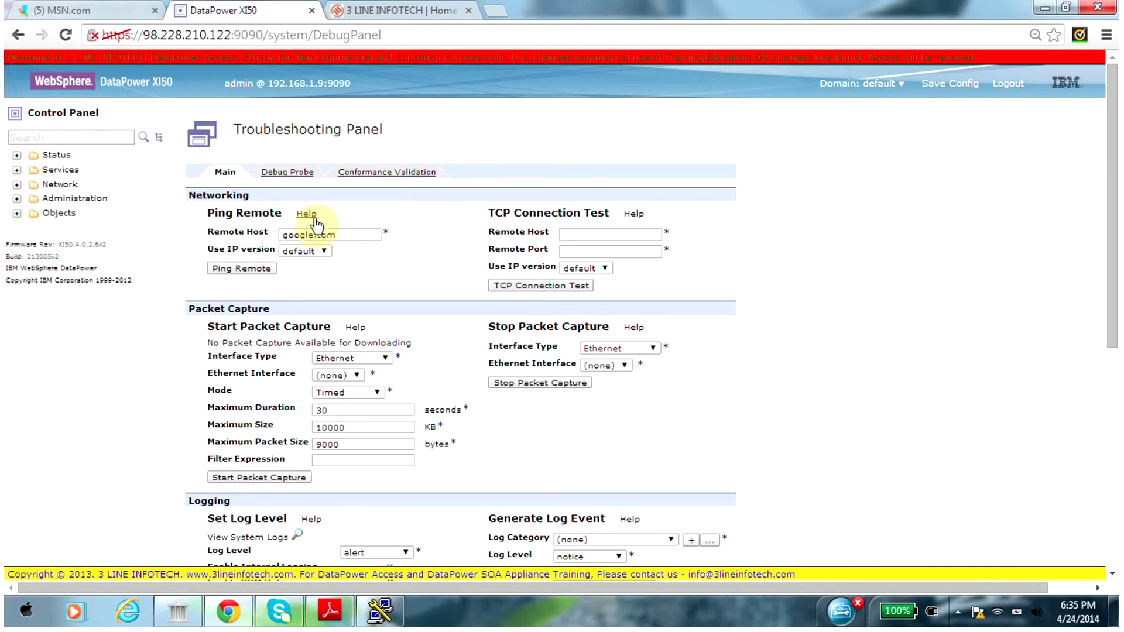
Clear the ping host and run a TCP connection test to 192.168.1.50 port 1414
double_click(349, 235)
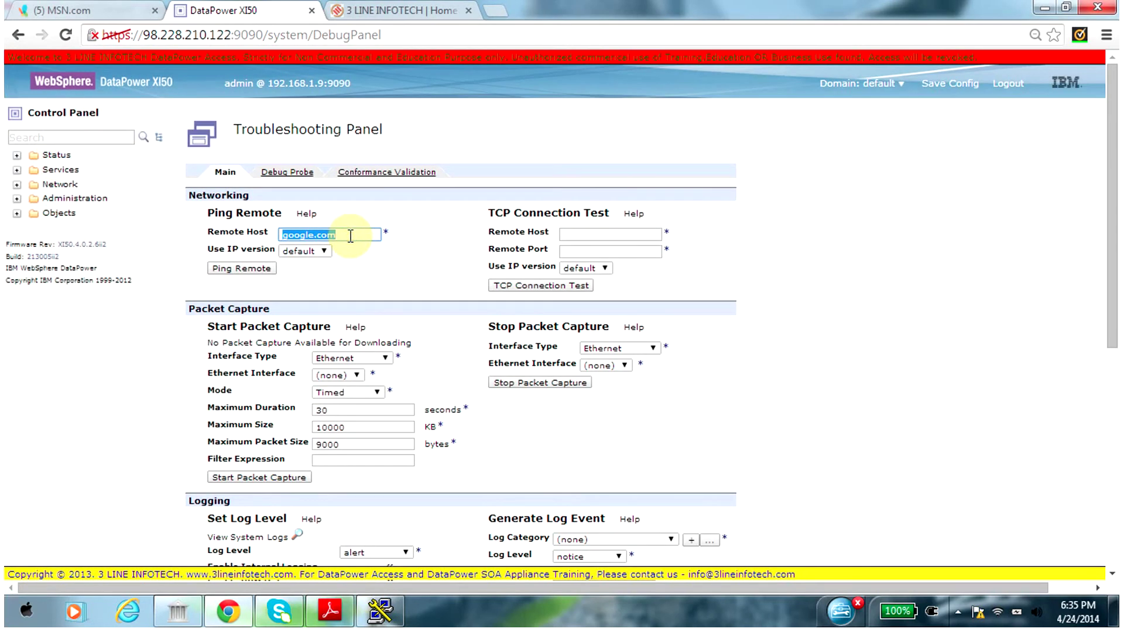
key("BackSpace")
left_click(587, 237)
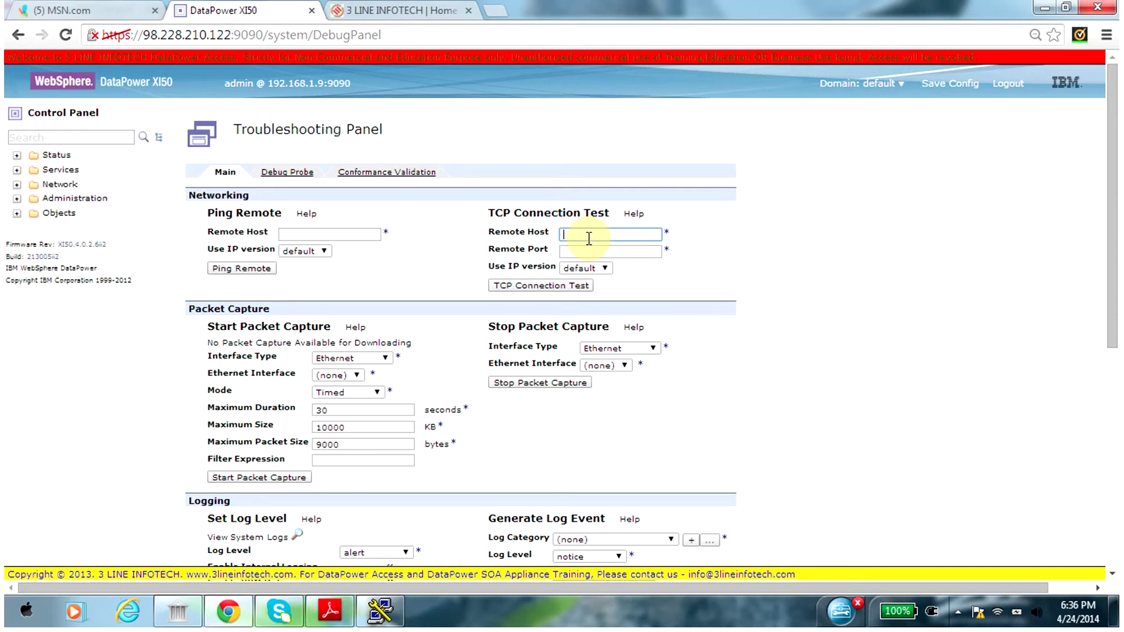
type("192.168.1.50")
key("Tab")
type("1414")
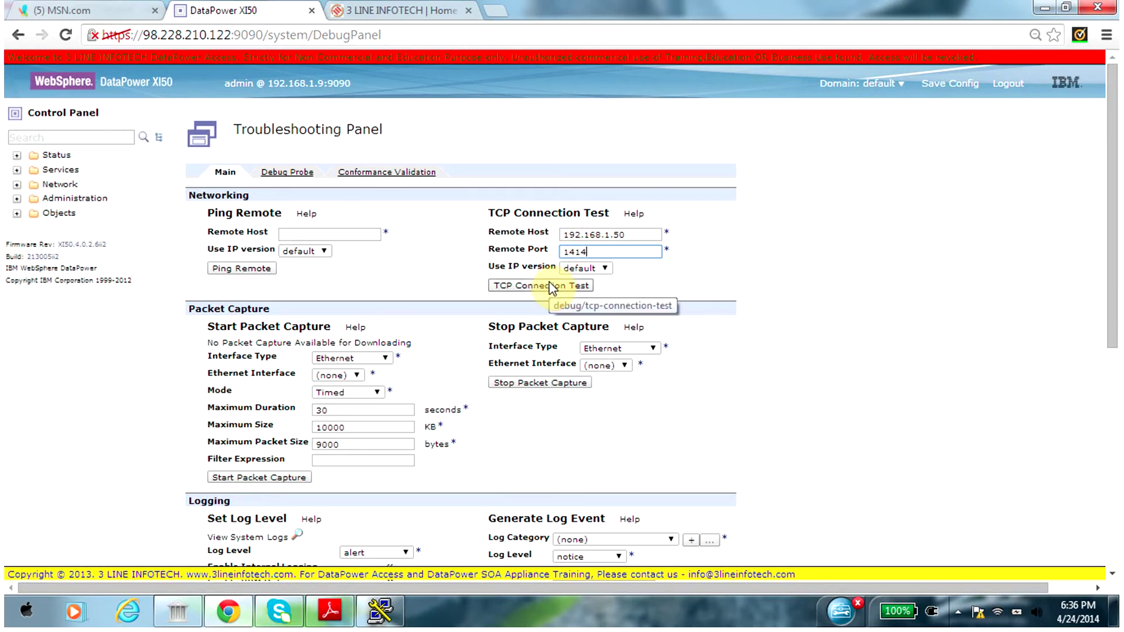
left_click(552, 285)
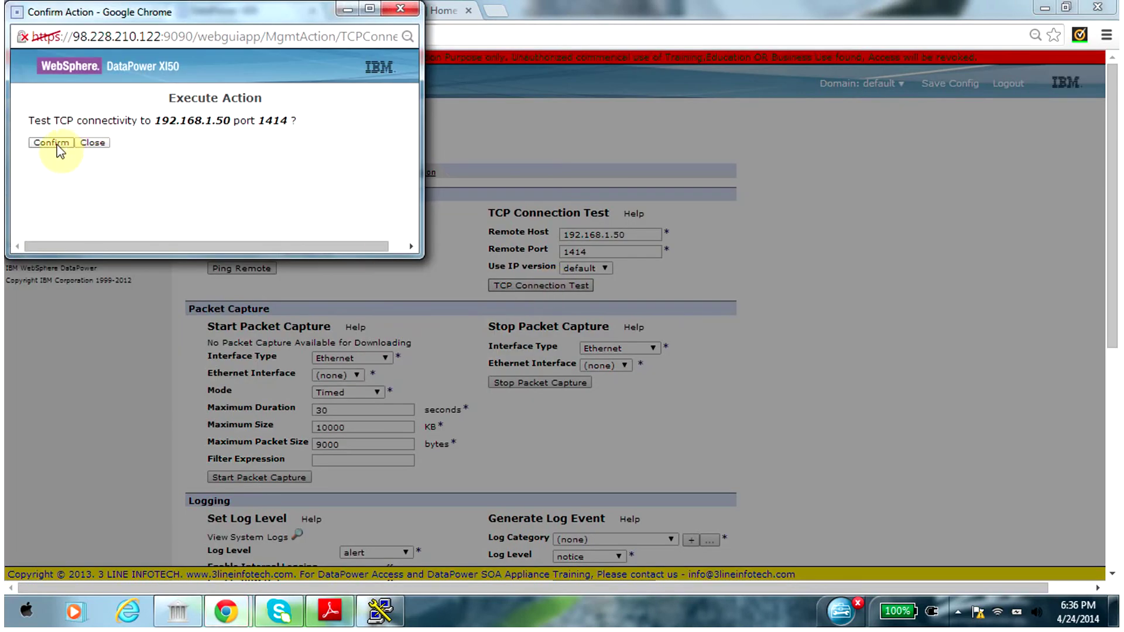
left_click(57, 146)
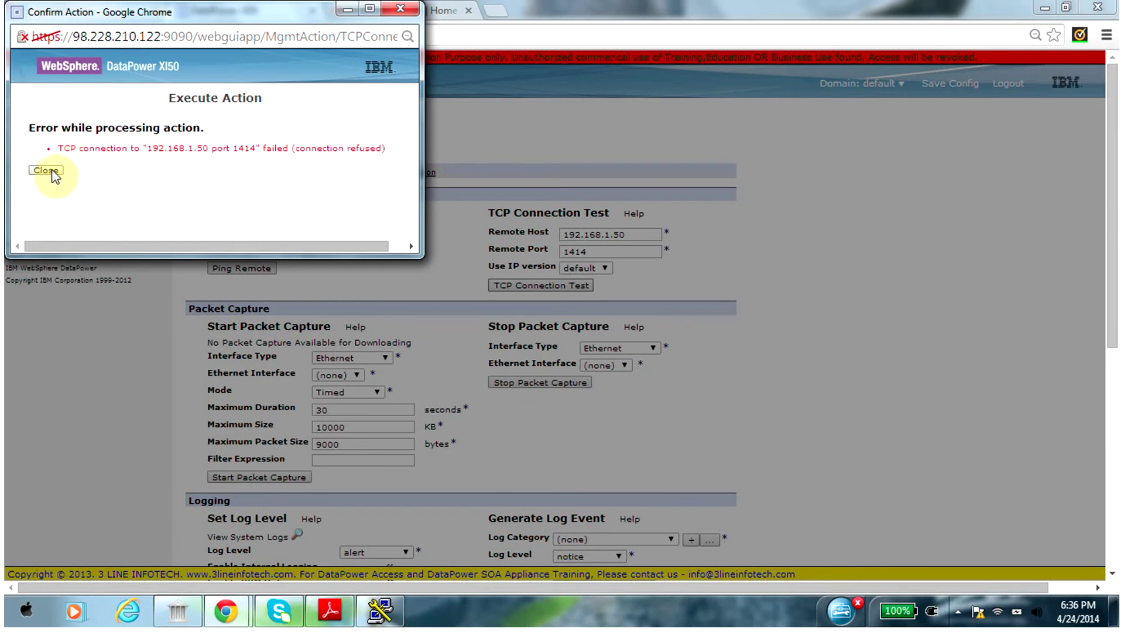
Dismiss the connection-refused error and rerun the TCP test against yahoo.com port 80, closing the result
left_click(46, 170)
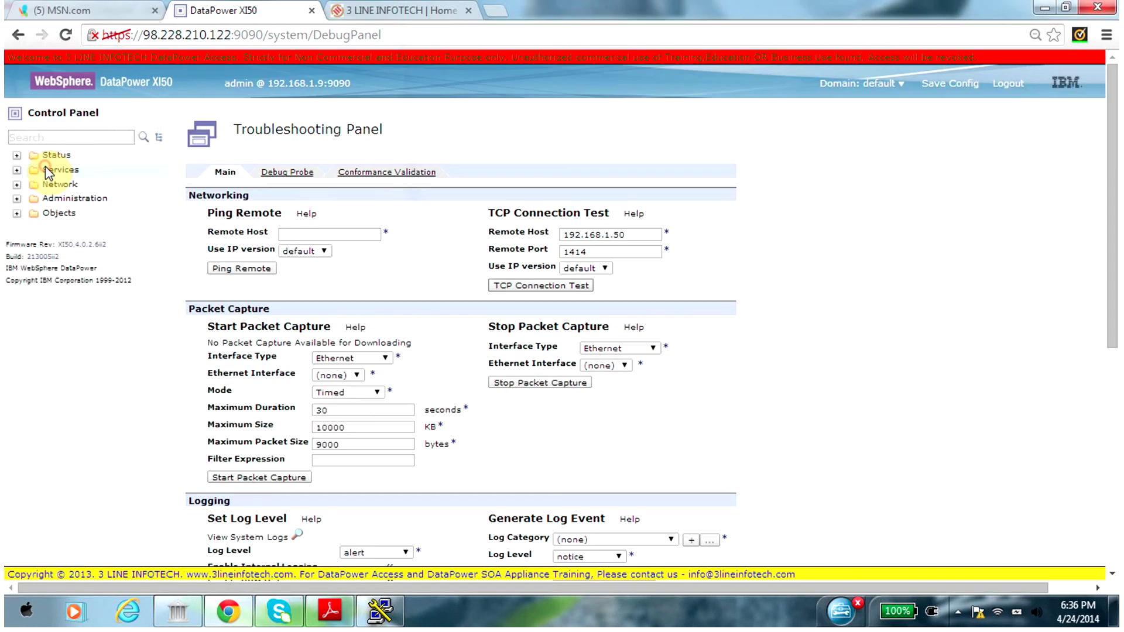
double_click(599, 253)
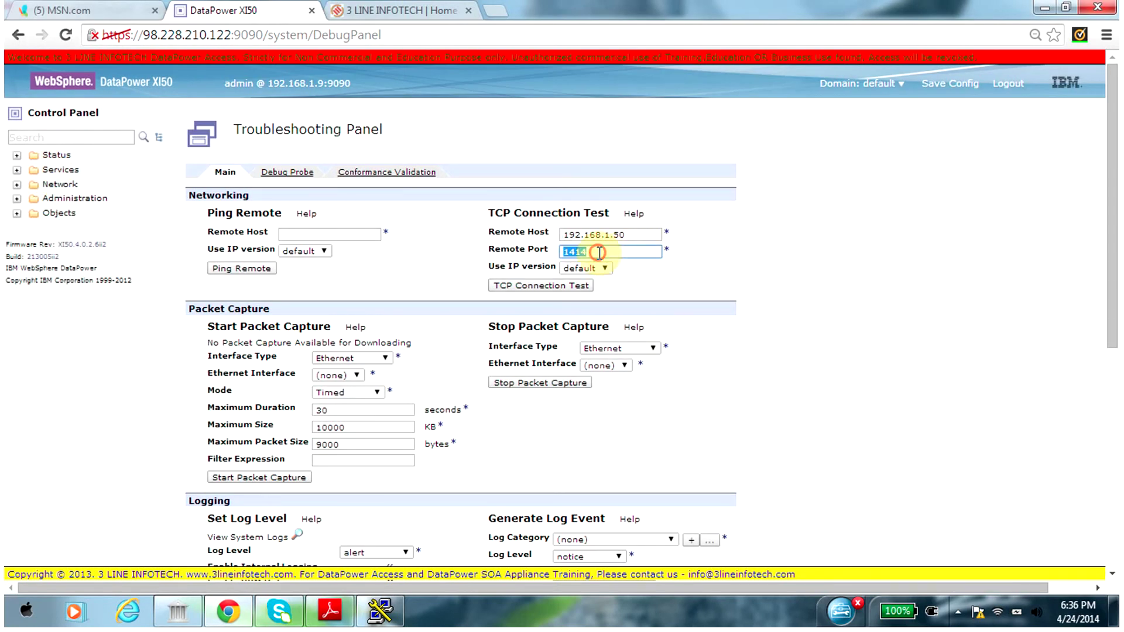
double_click(632, 233)
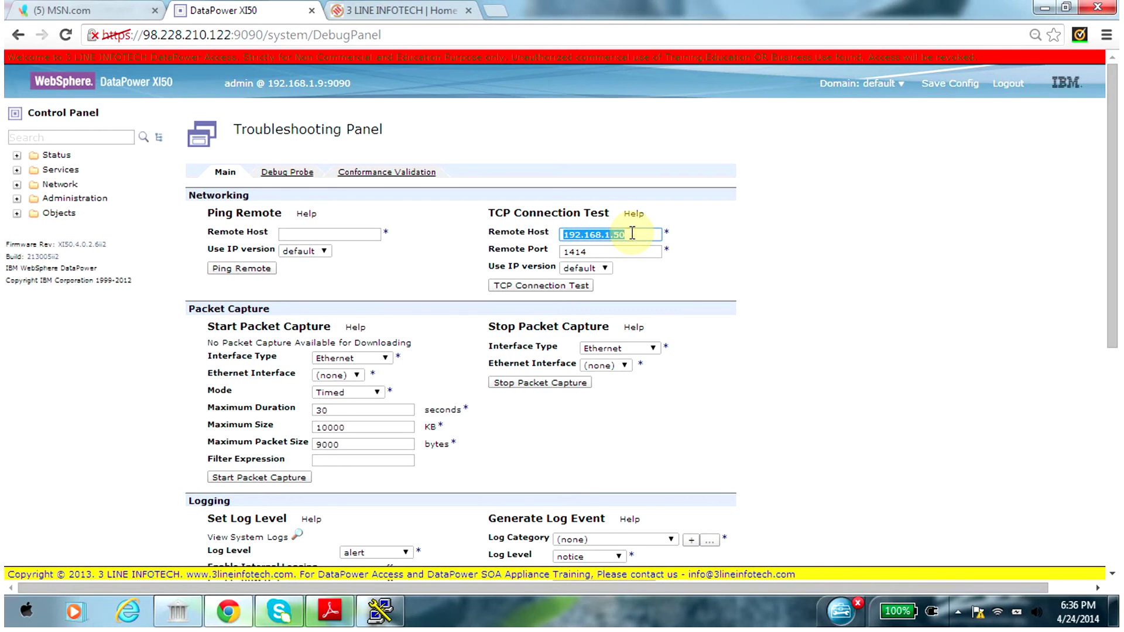
type("yahoo.com")
key("Tab")
key("Tab")
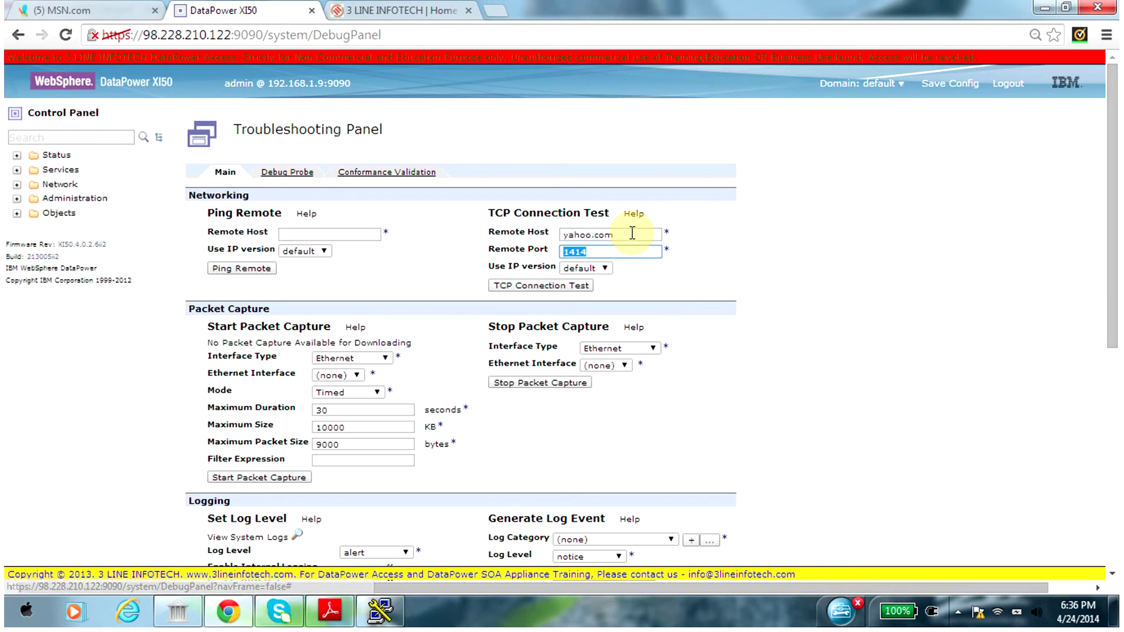
type("80")
key("Tab")
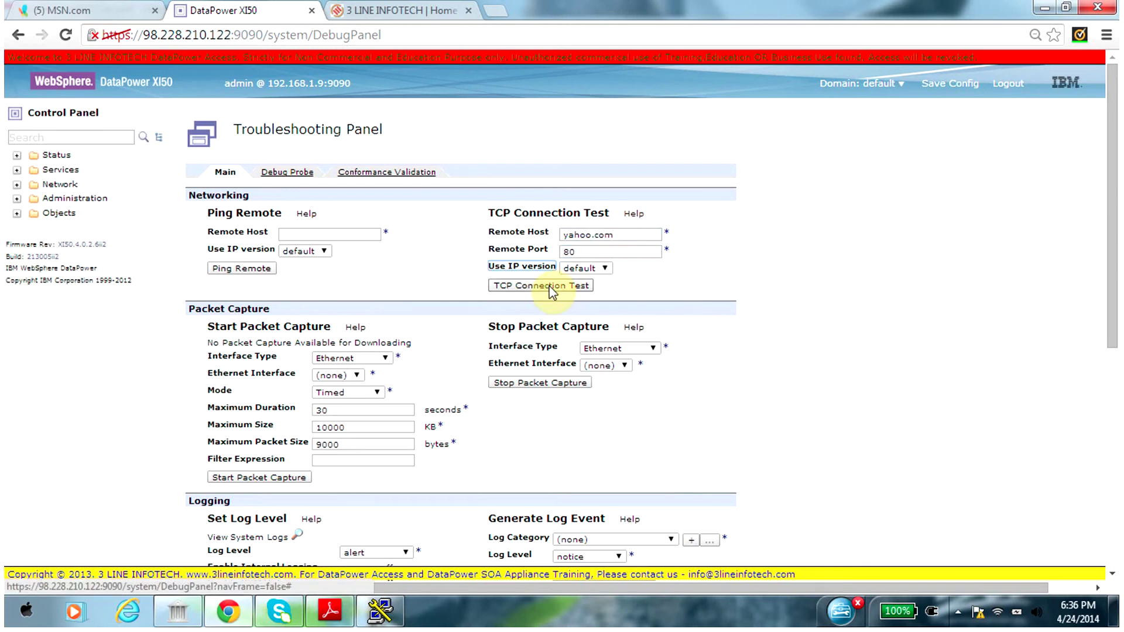
left_click(550, 288)
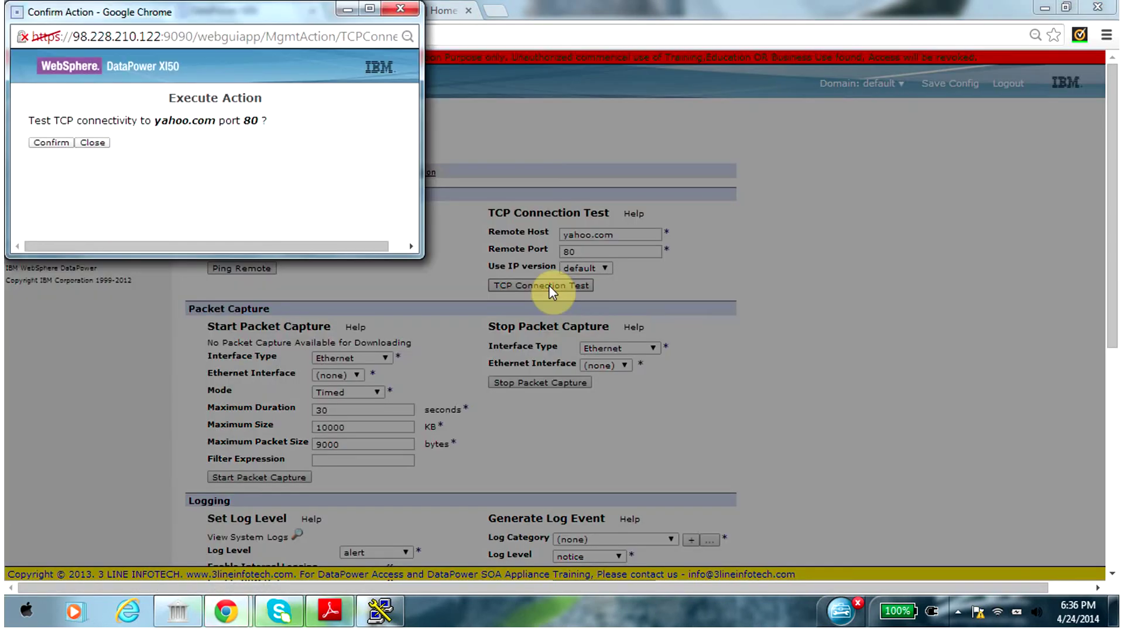
left_click(33, 142)
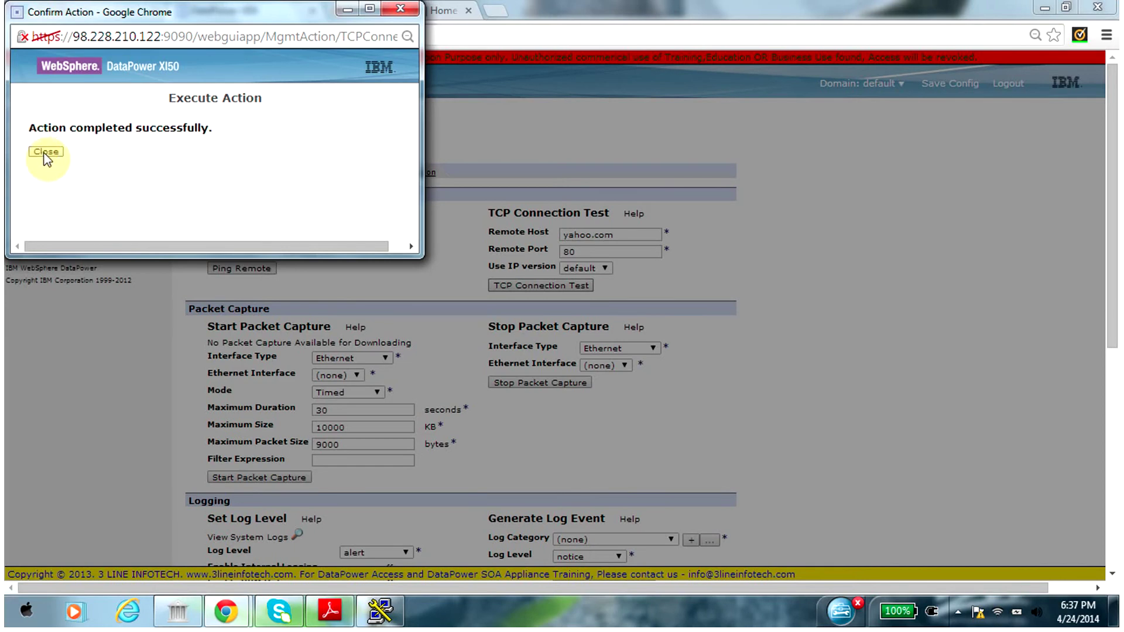
left_click(44, 152)
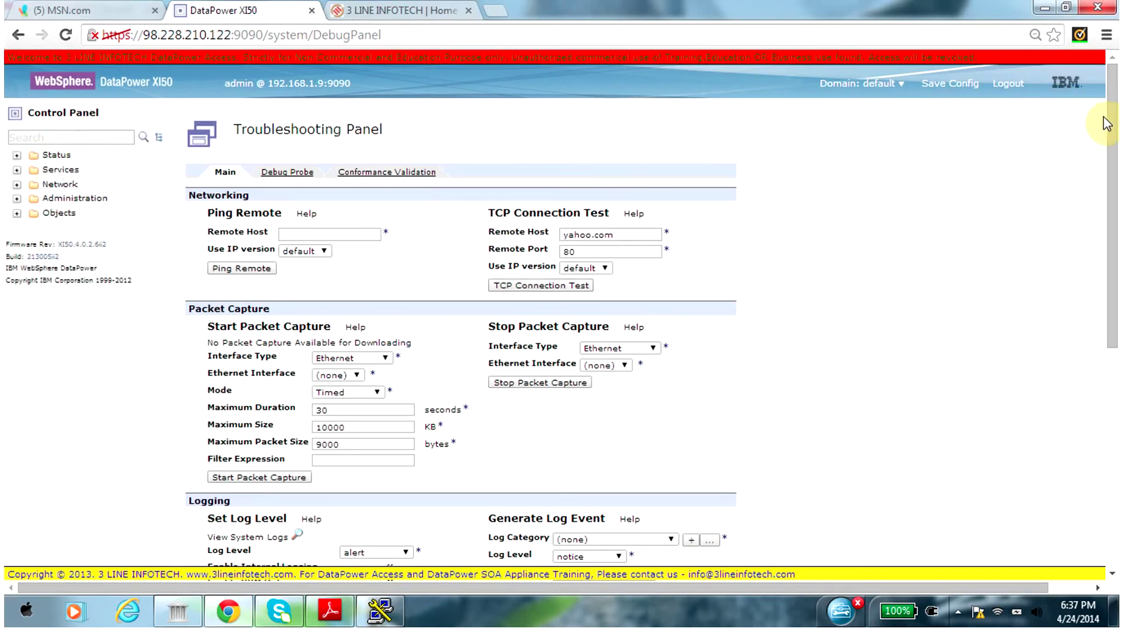
left_click_drag(1113, 114, 1116, 175)
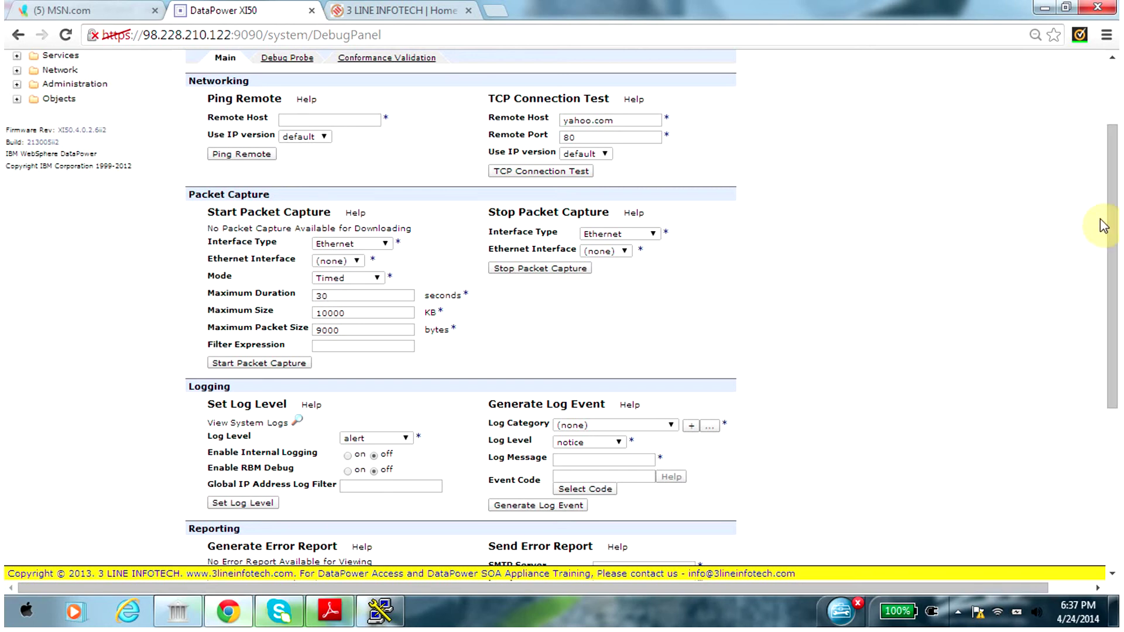
left_click(1109, 201)
left_click(1110, 203)
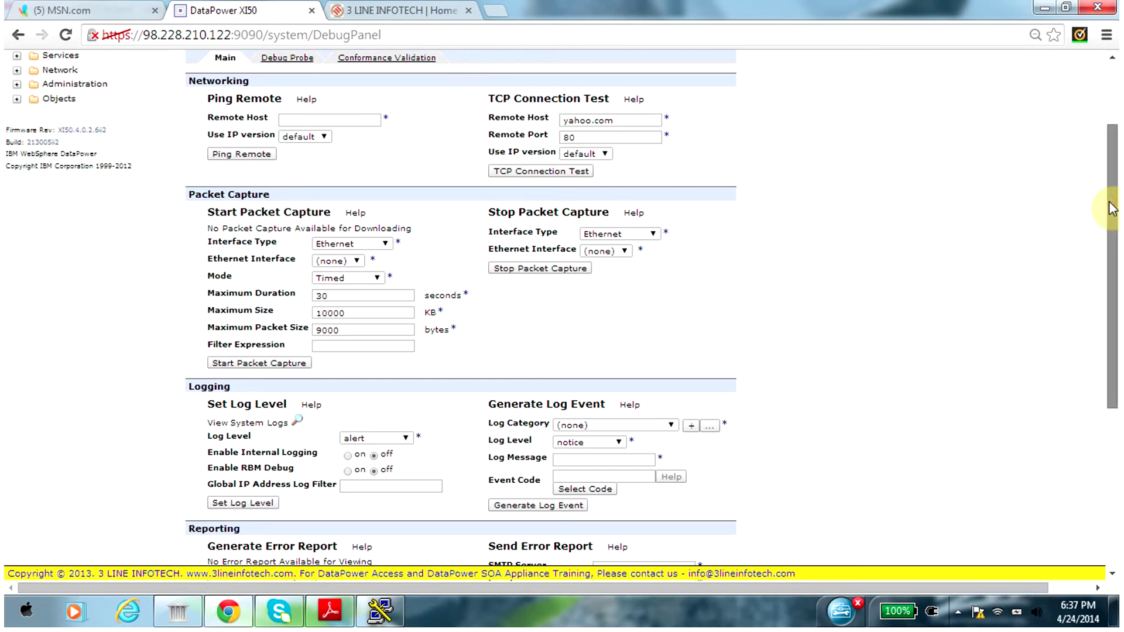
left_click_drag(1111, 208, 1111, 280)
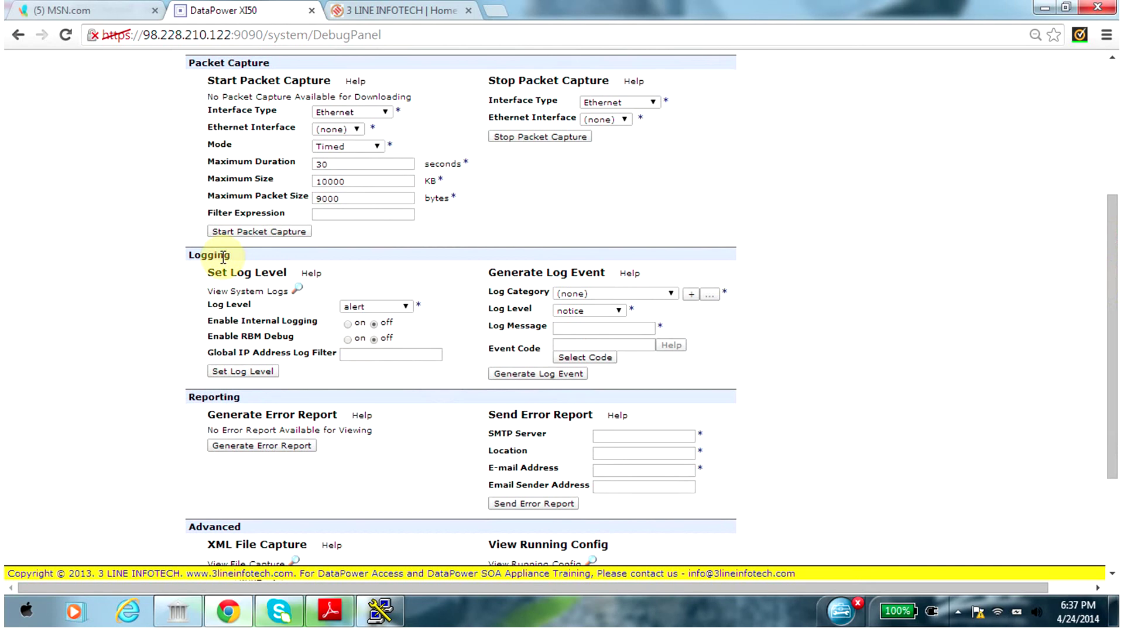
left_click(405, 306)
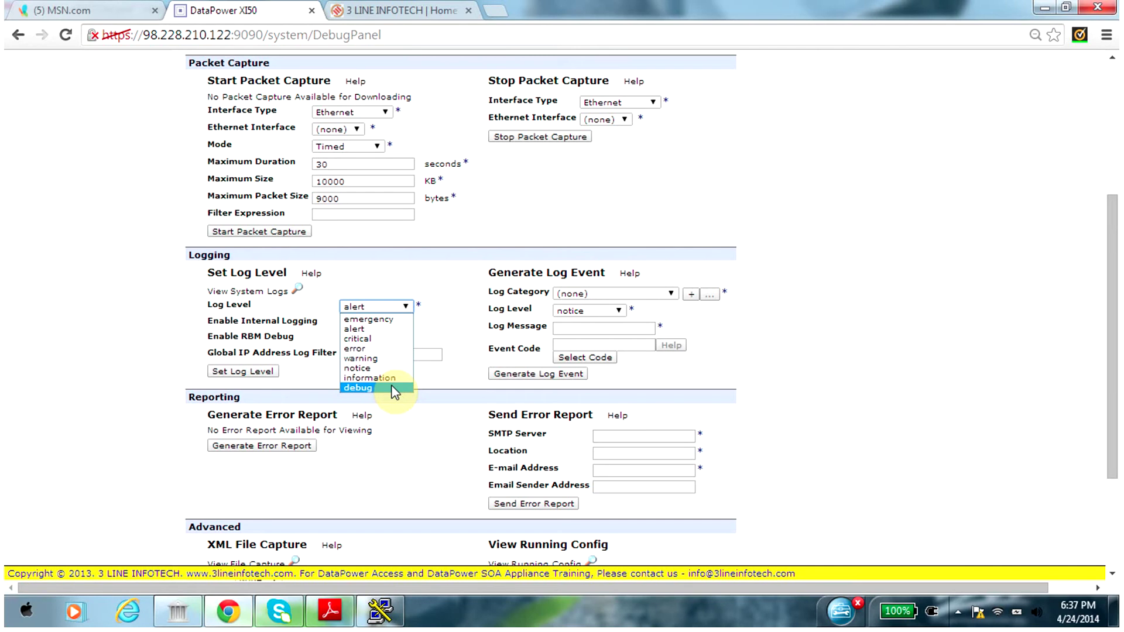
left_click(447, 264)
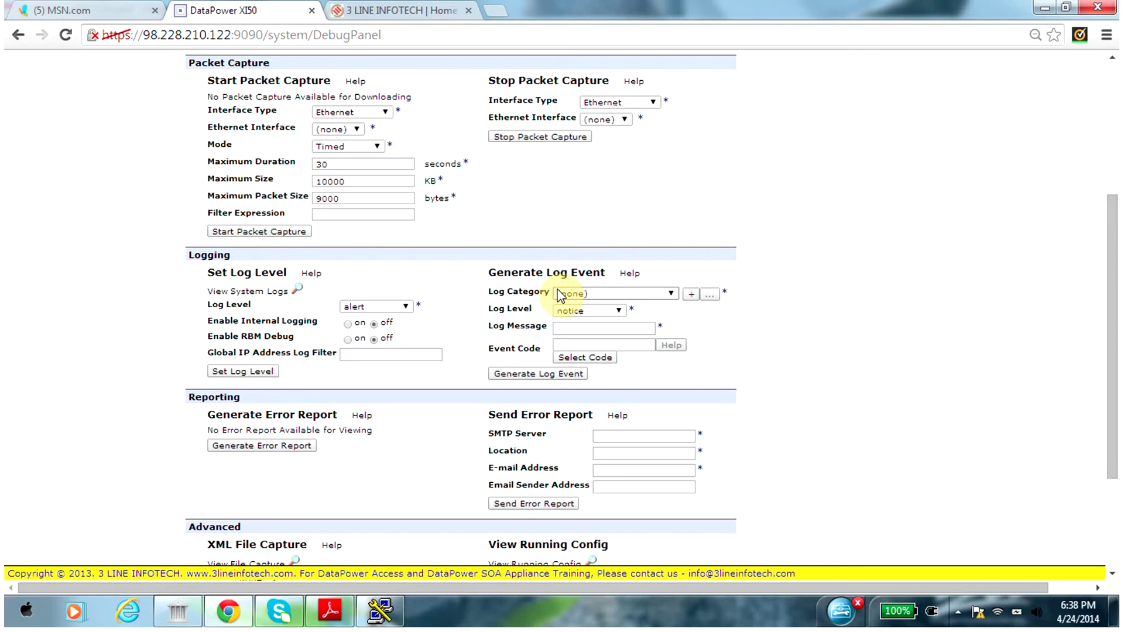
Pick event code 0x03040002 from the Select Event Code list, then scroll back to the top
left_click(579, 357)
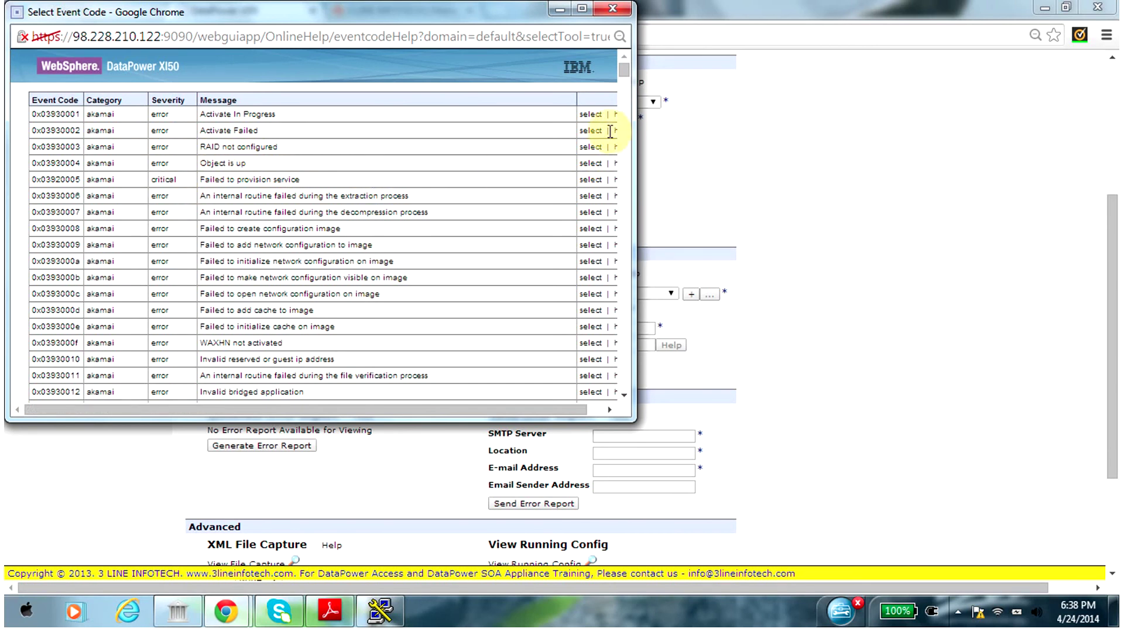
left_click_drag(624, 68, 629, 98)
scroll(629, 99, "down", 2)
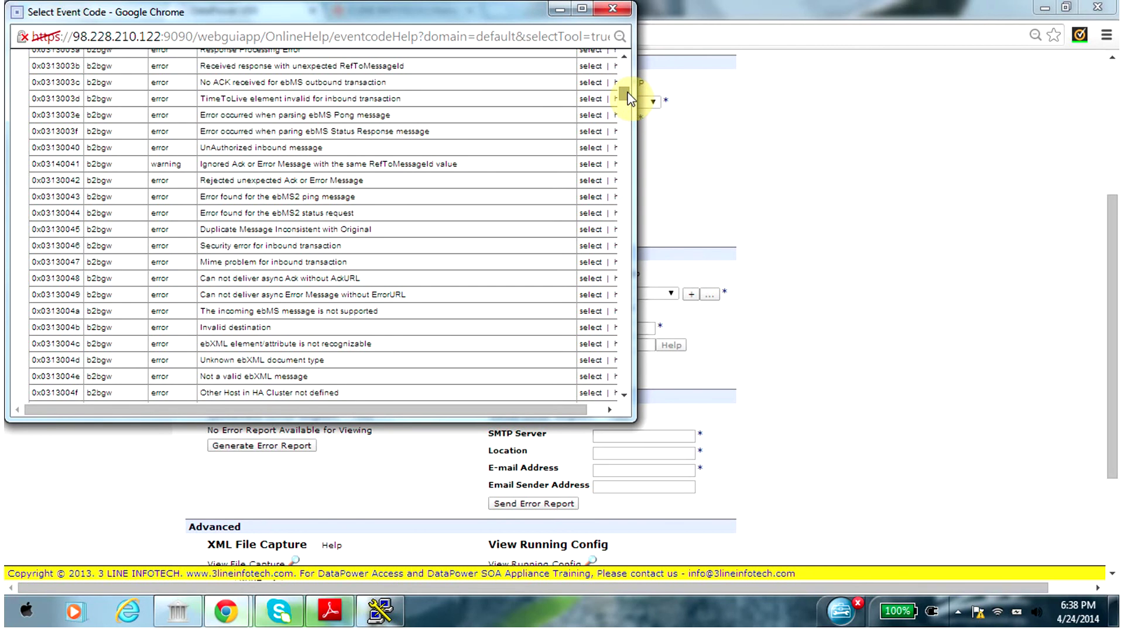
scroll(629, 100, "down", 2)
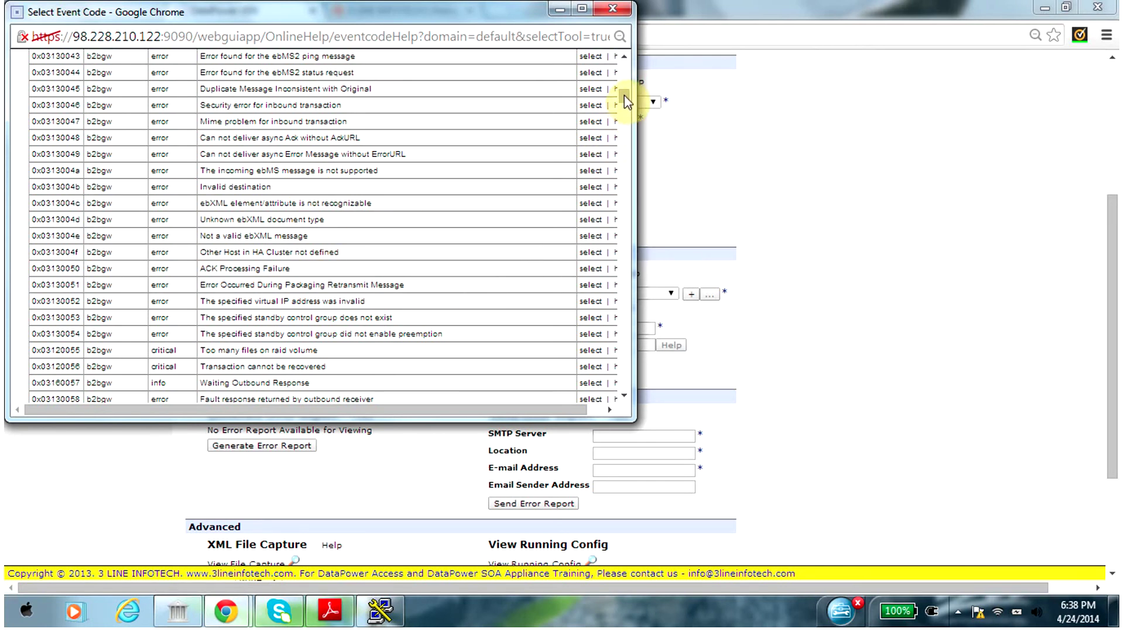
left_click_drag(624, 99, 628, 115)
scroll(625, 108, "down", 1)
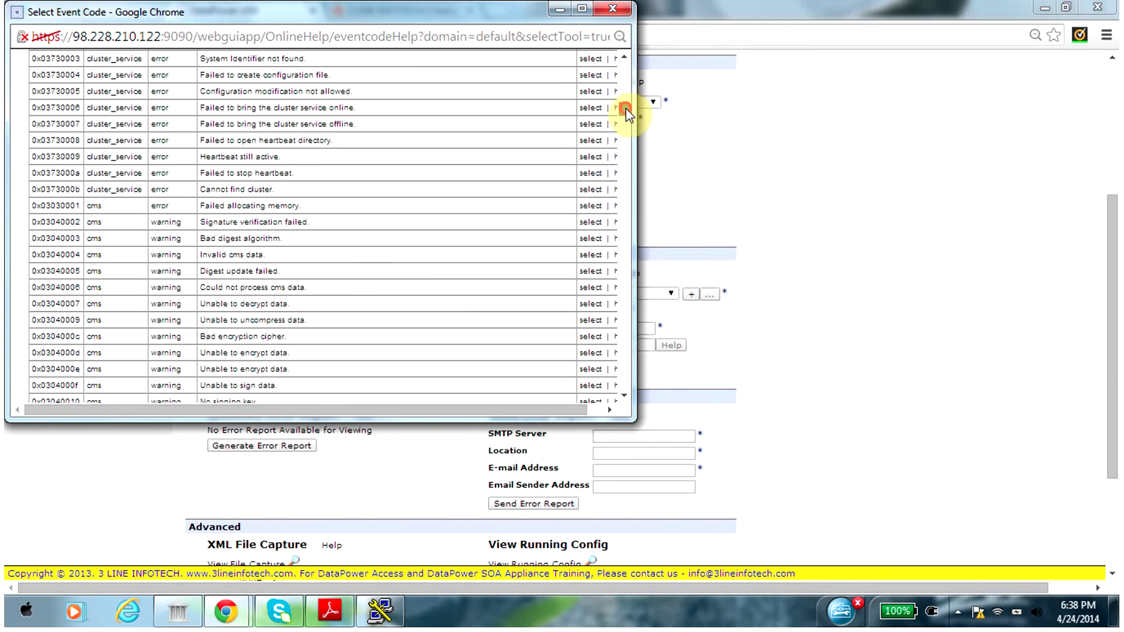
left_click(53, 224)
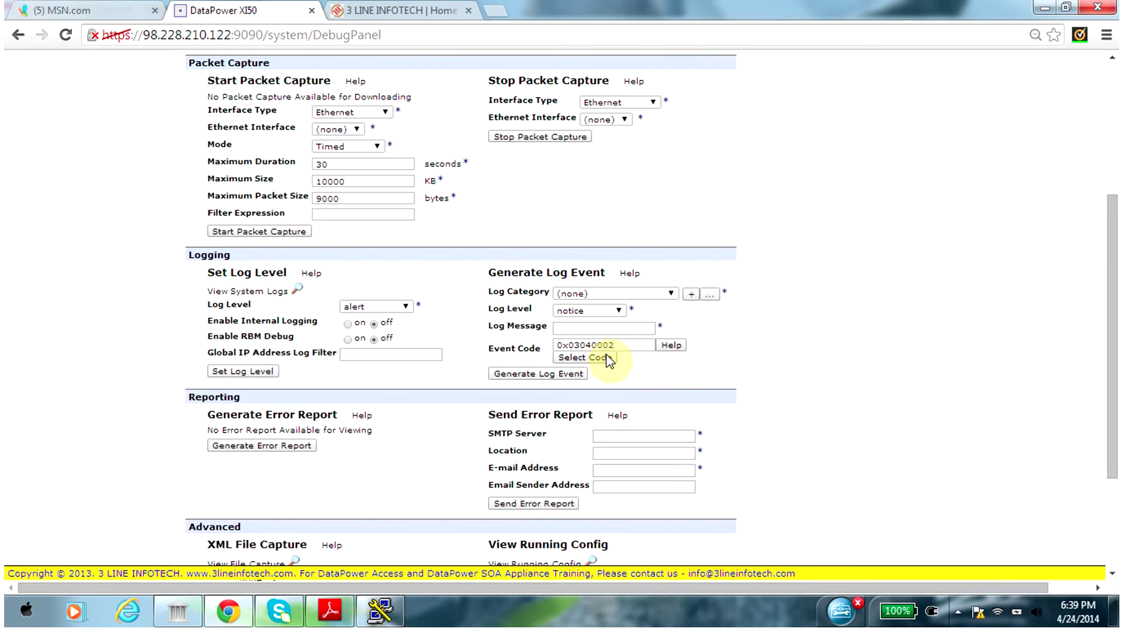
left_click_drag(1112, 249, 1110, 288)
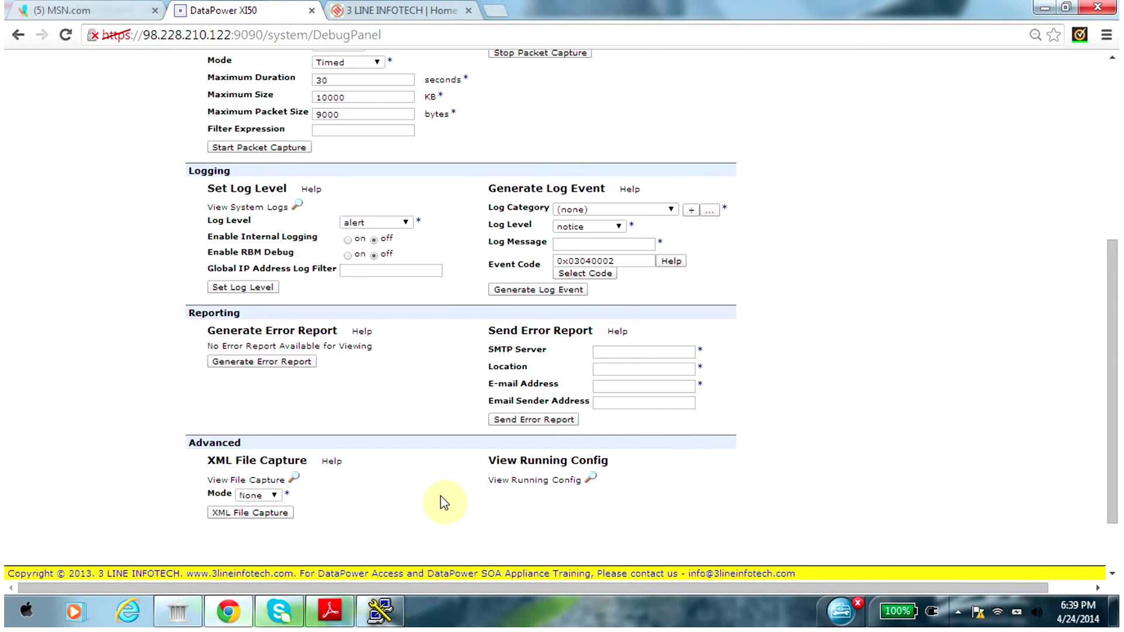
left_click_drag(1111, 351, 1115, 179)
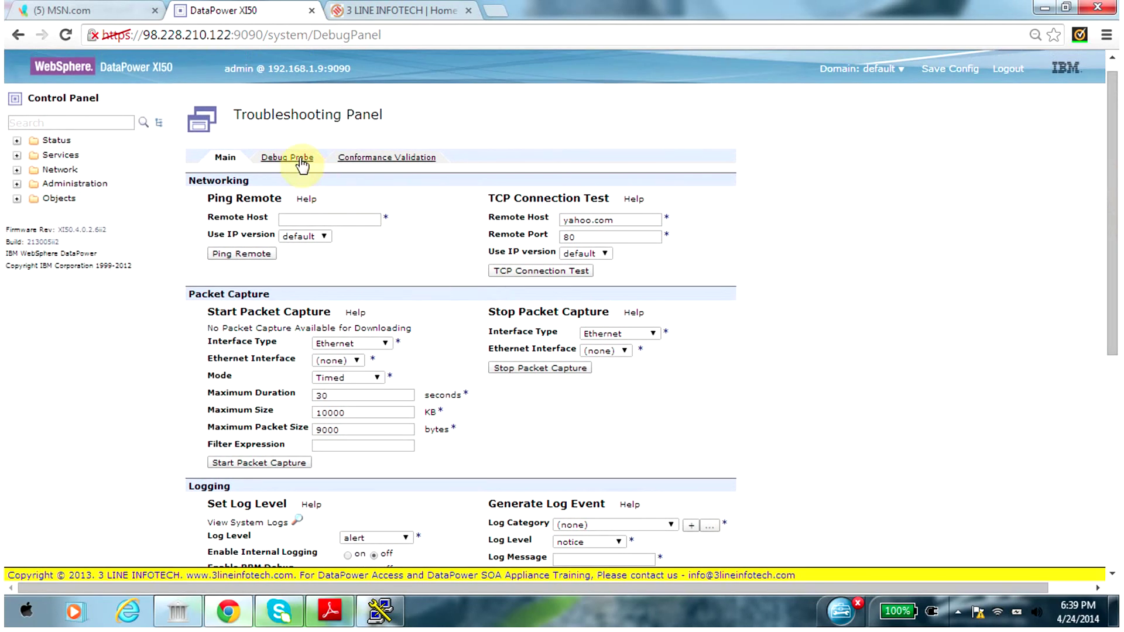
Expand and collapse the Services and Status categories in the navigation tree
left_click(17, 156)
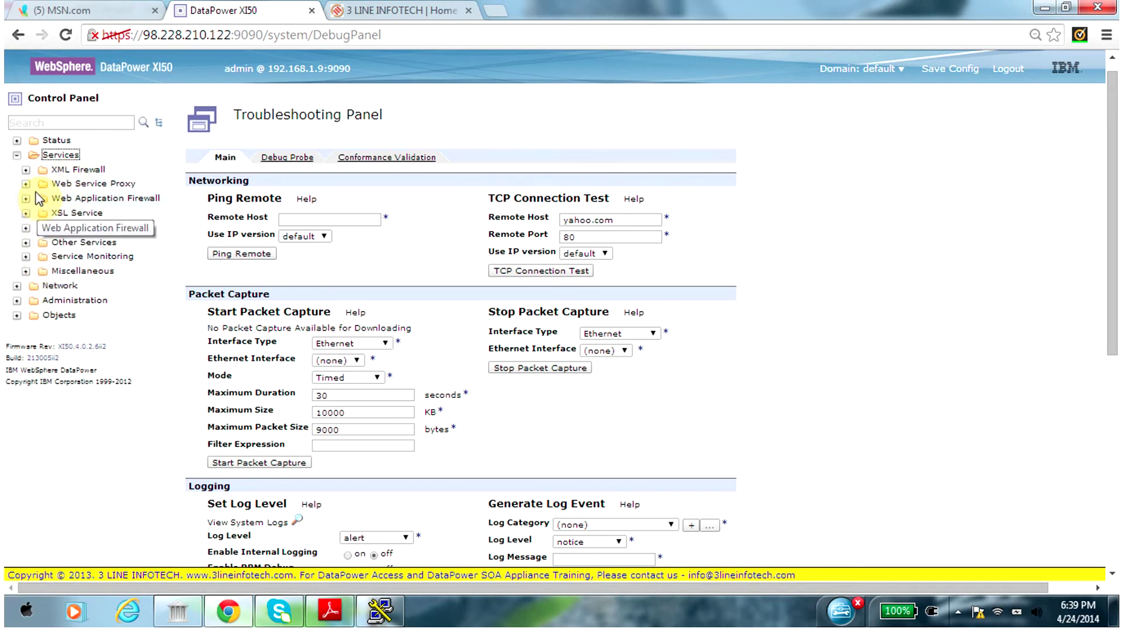
left_click(17, 155)
left_click(16, 140)
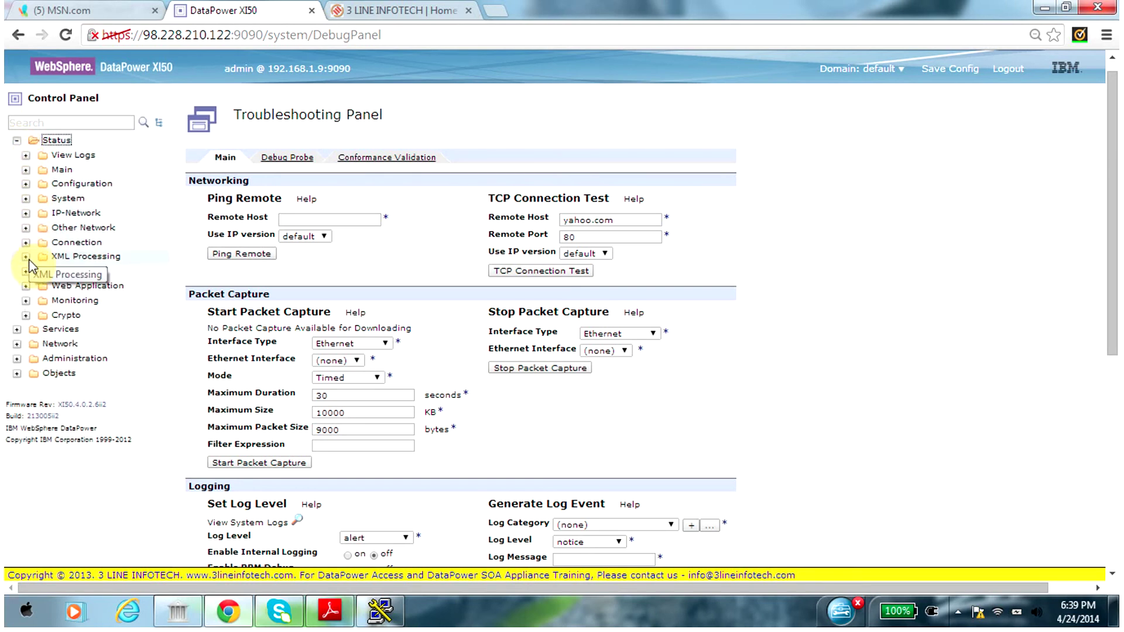
left_click(16, 141)
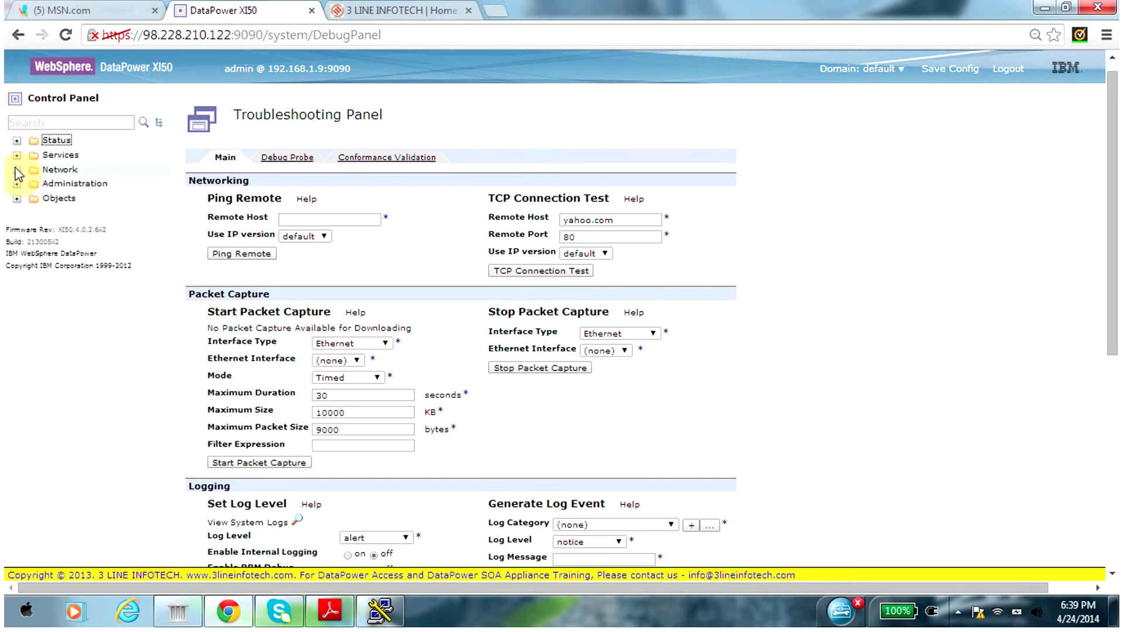
Expand Network > Management and open the SSH Service settings
left_click(16, 169)
left_click(26, 213)
left_click(26, 213)
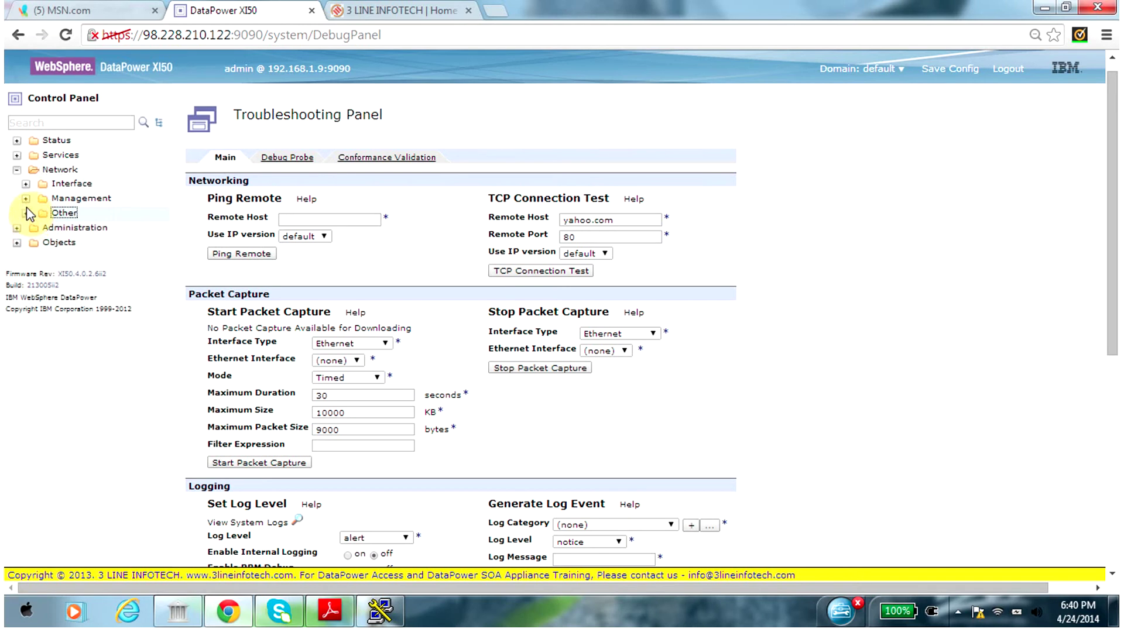
left_click(26, 198)
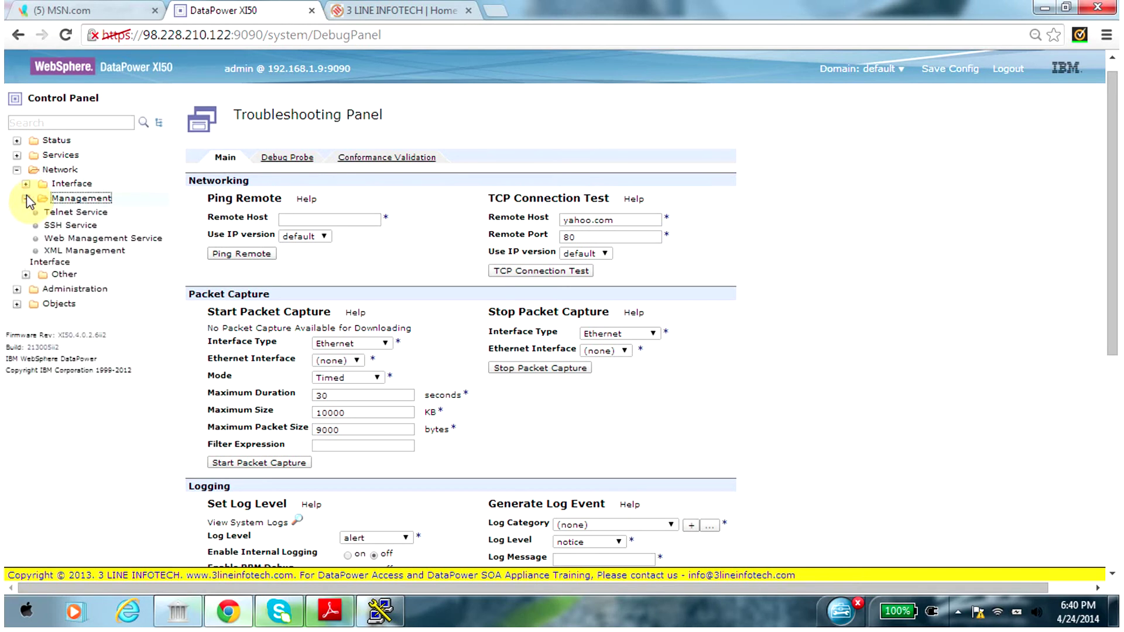
left_click(52, 228)
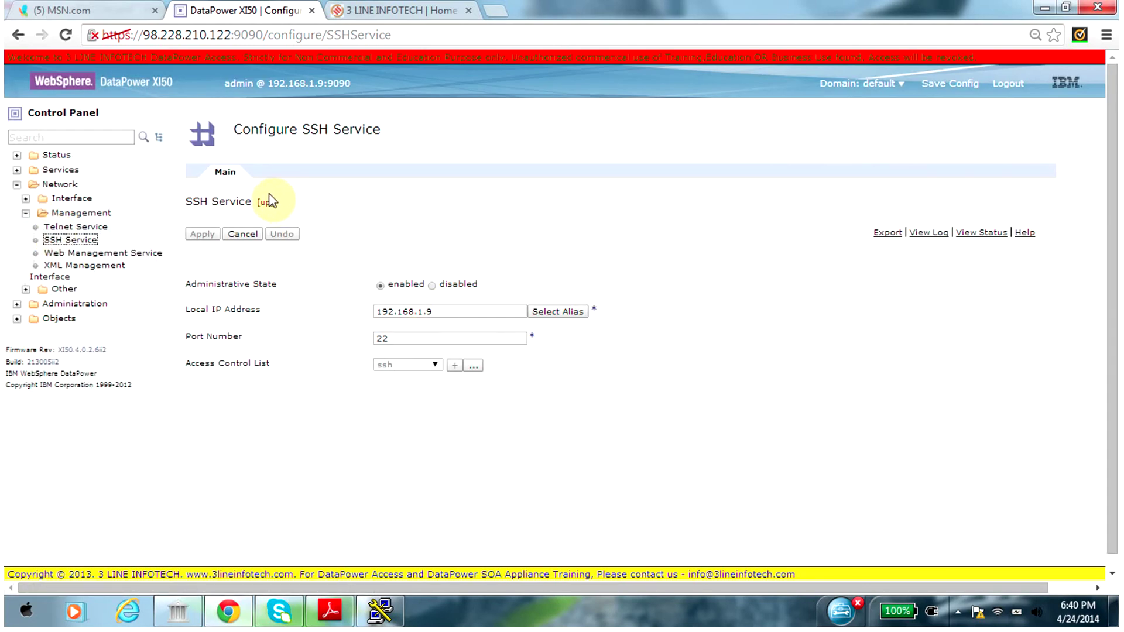
Review the SSH and Telnet service settings, then open Web Management Service on port 9090
left_click_drag(268, 205, 171, 210)
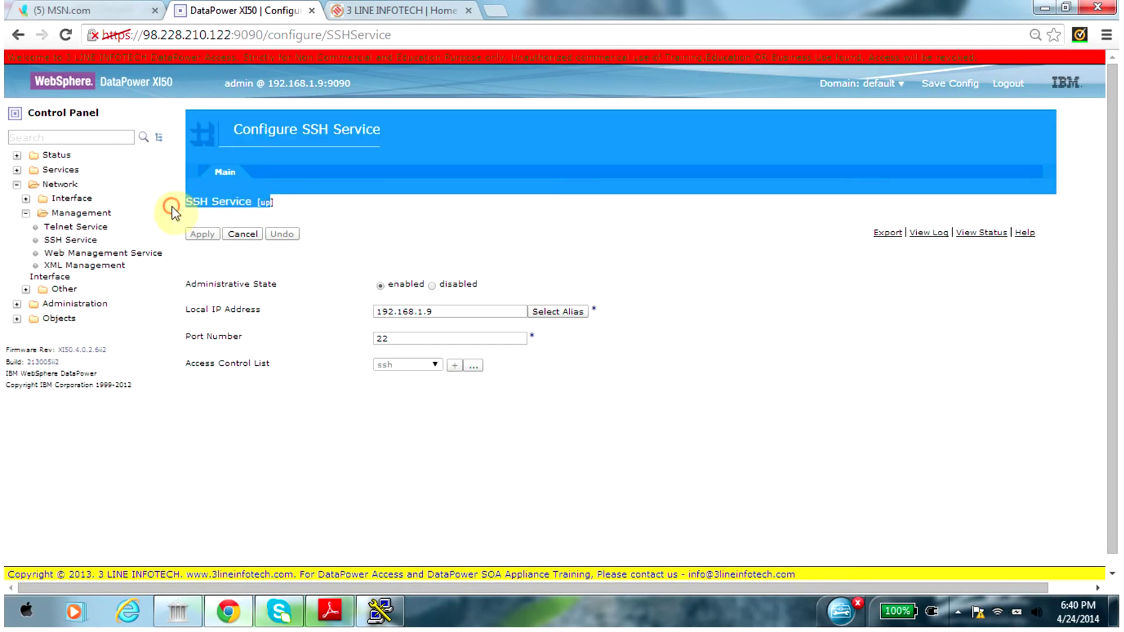
left_click(318, 224)
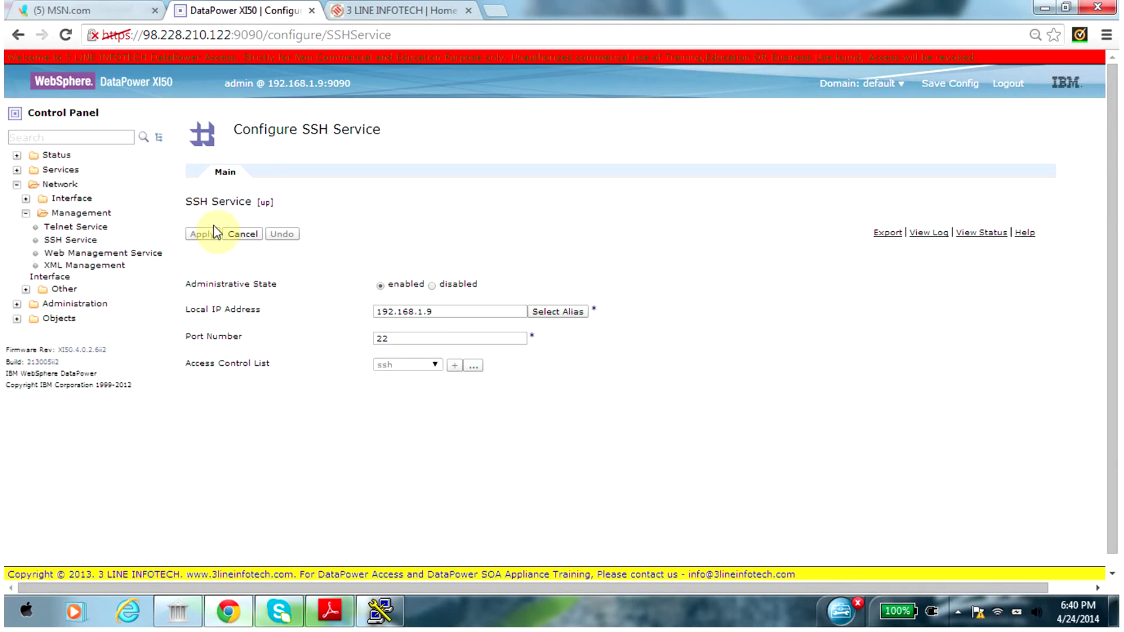
left_click(92, 228)
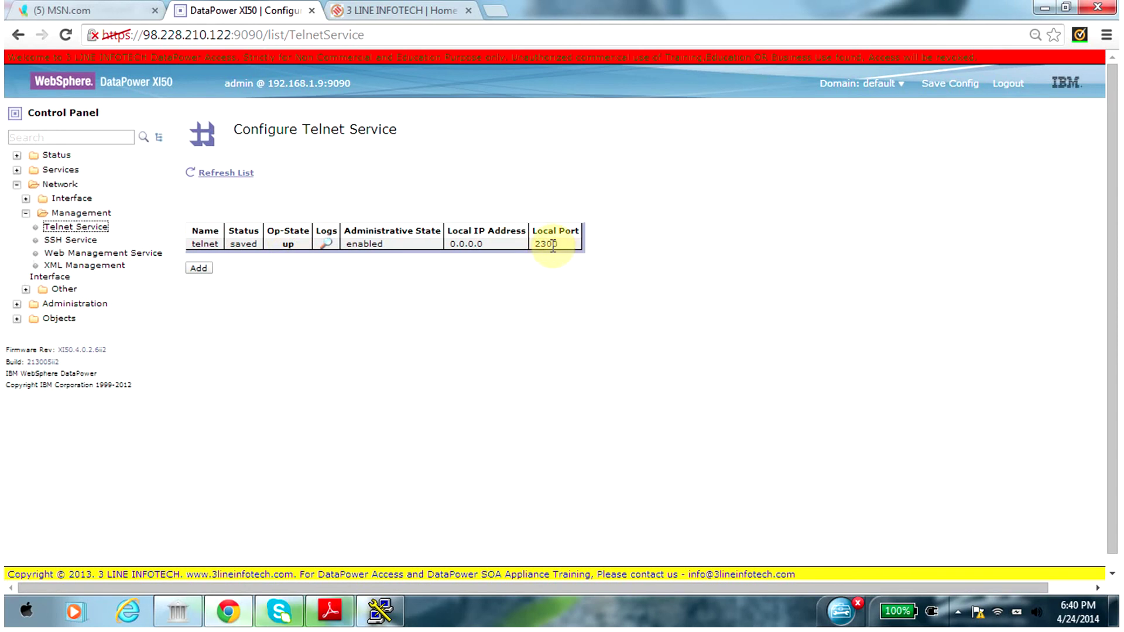
left_click_drag(559, 245, 546, 245)
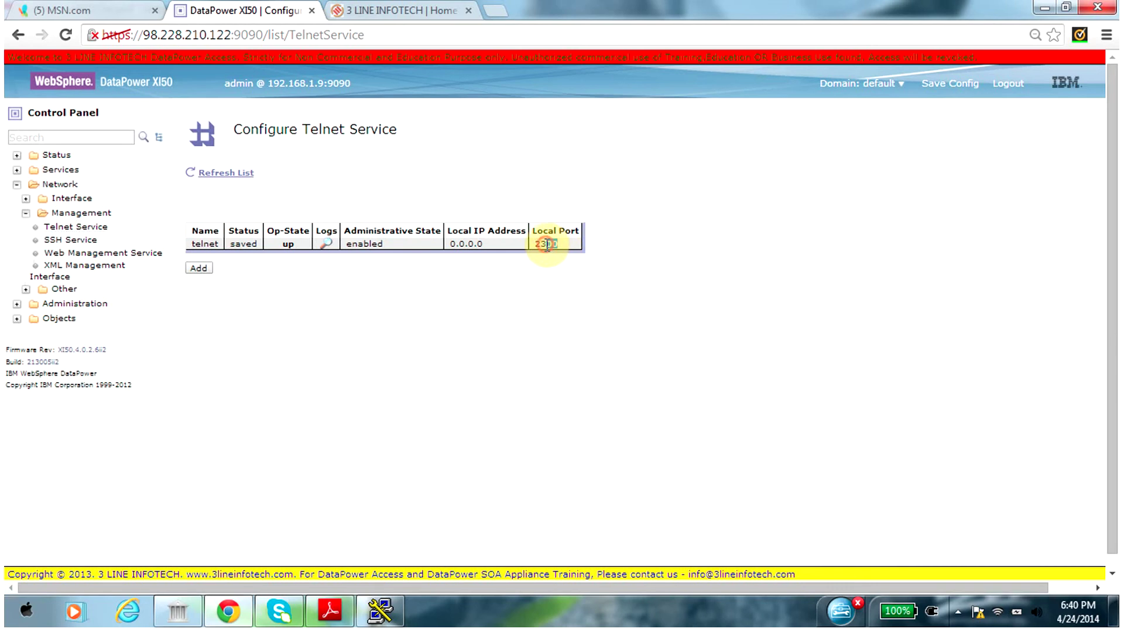
left_click(133, 253)
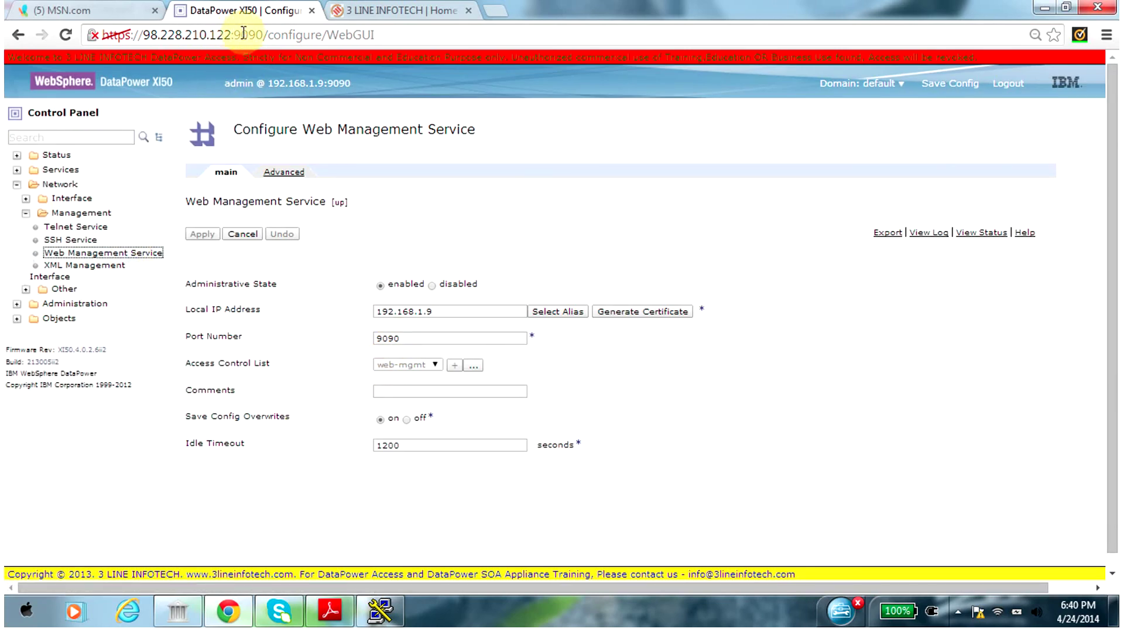
Open the XML Management Interface (port 5550), scroll to its Enabled Services, and collapse Network
left_click(69, 272)
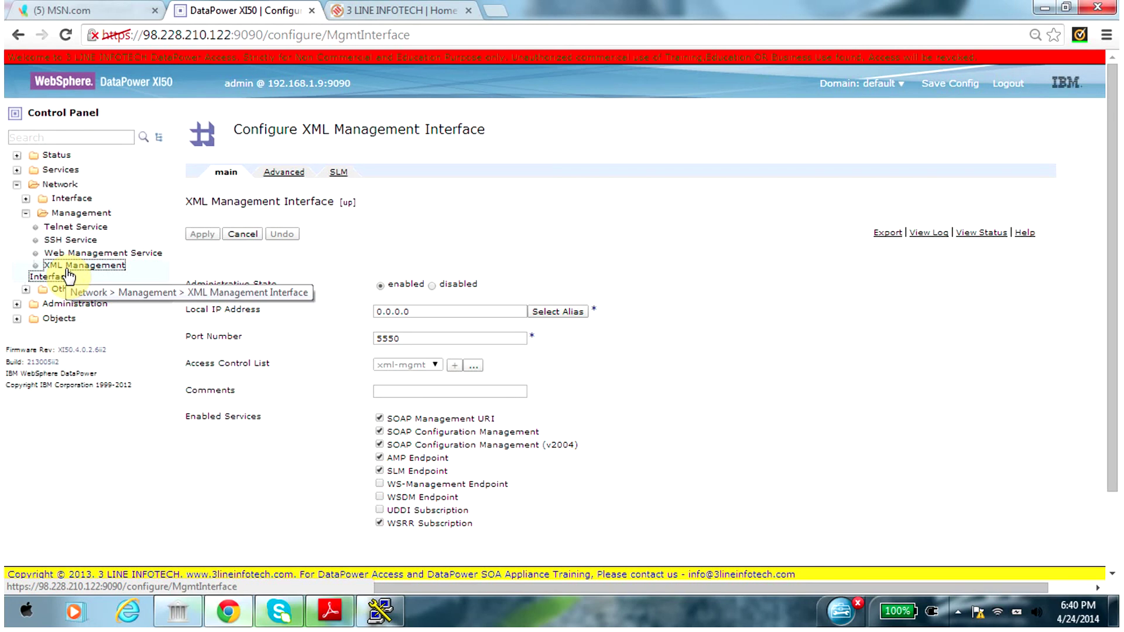
left_click_drag(1114, 120, 1109, 182)
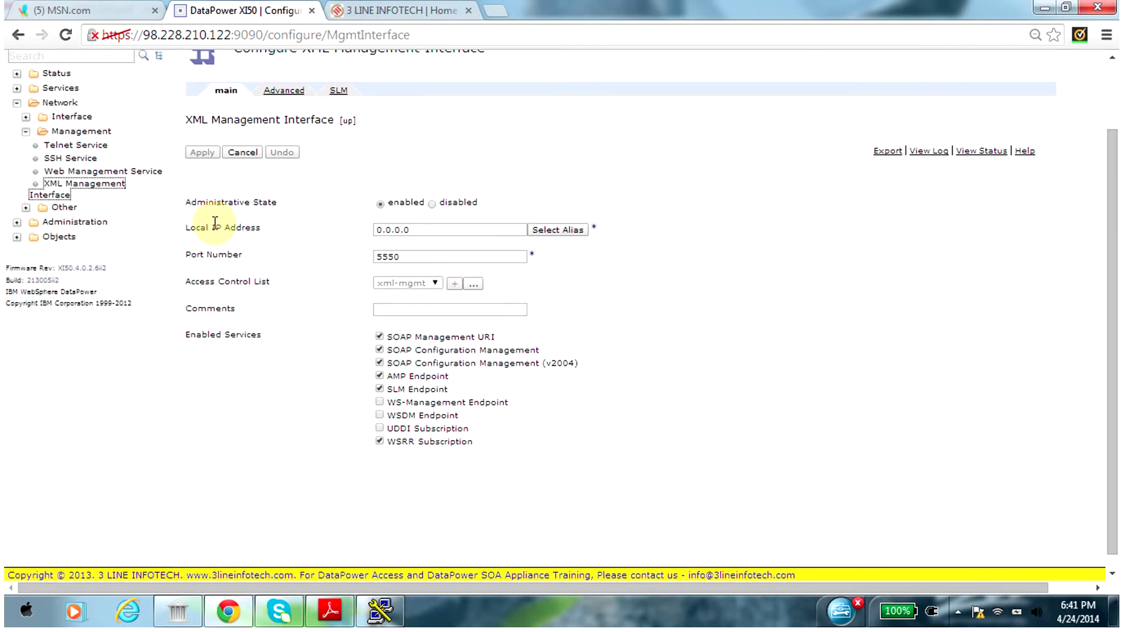
left_click(16, 102)
Expand Administration > Main and open File Management to list cert:, config:, local: and store:
left_click(16, 119)
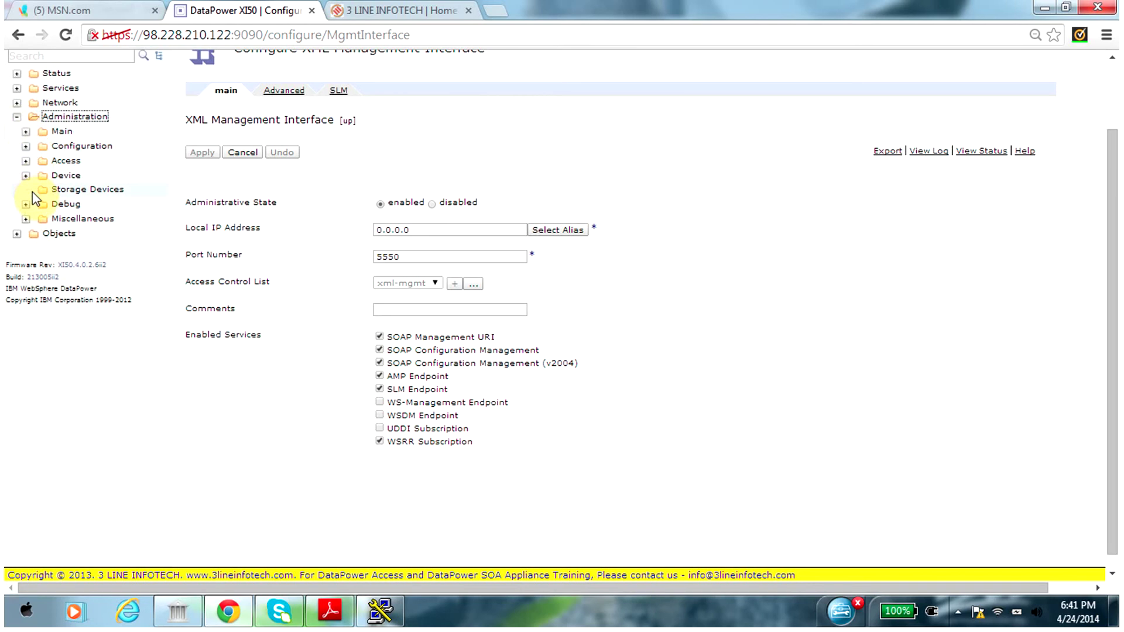
left_click(26, 160)
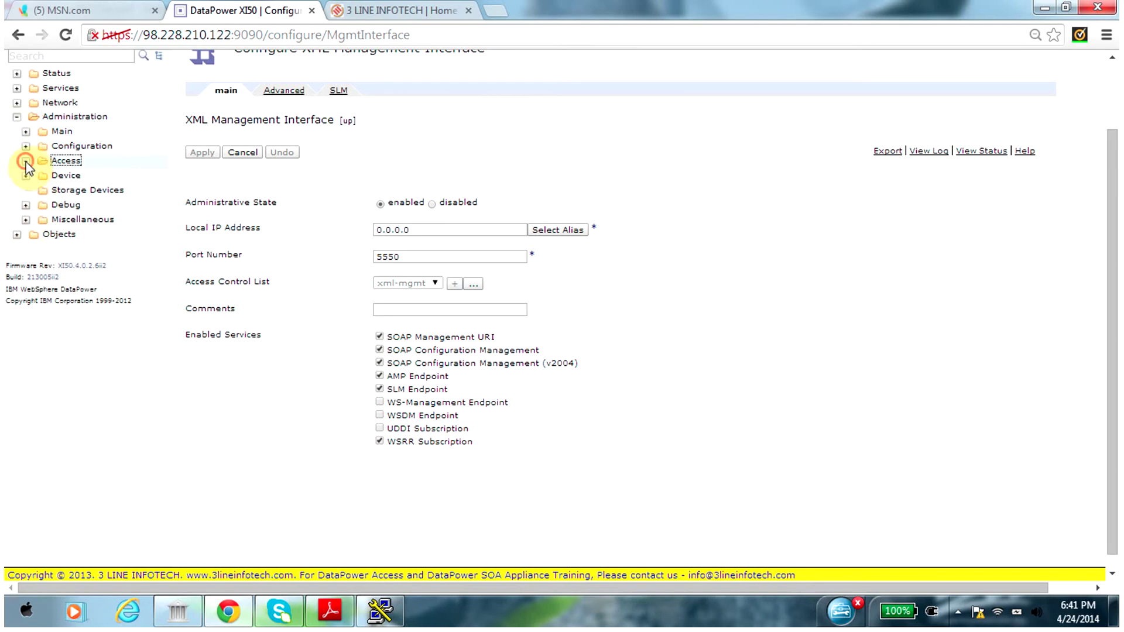
left_click(26, 160)
left_click(25, 131)
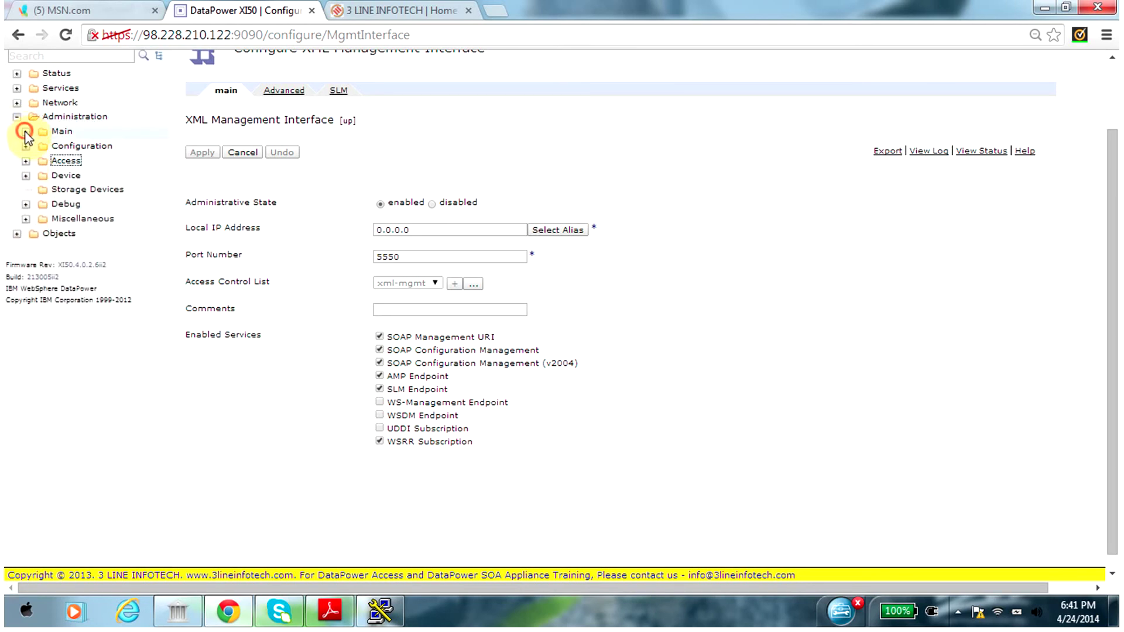
left_click(66, 146)
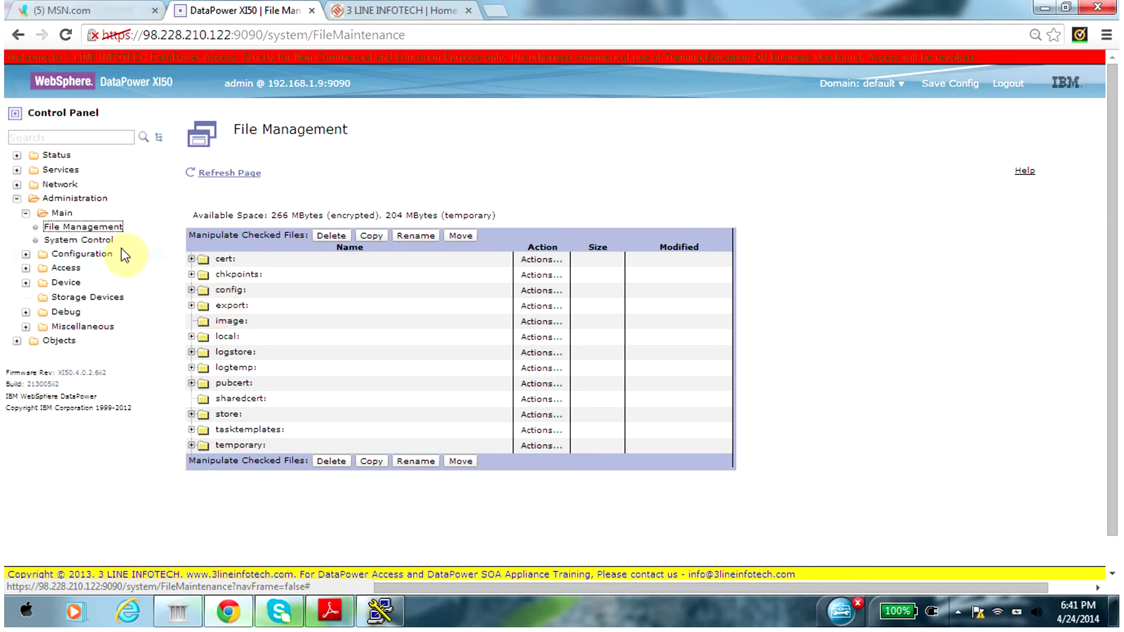
Open Administration > Main > System Control to view date 2014-04-24, boot image and backup settings
left_click(88, 244)
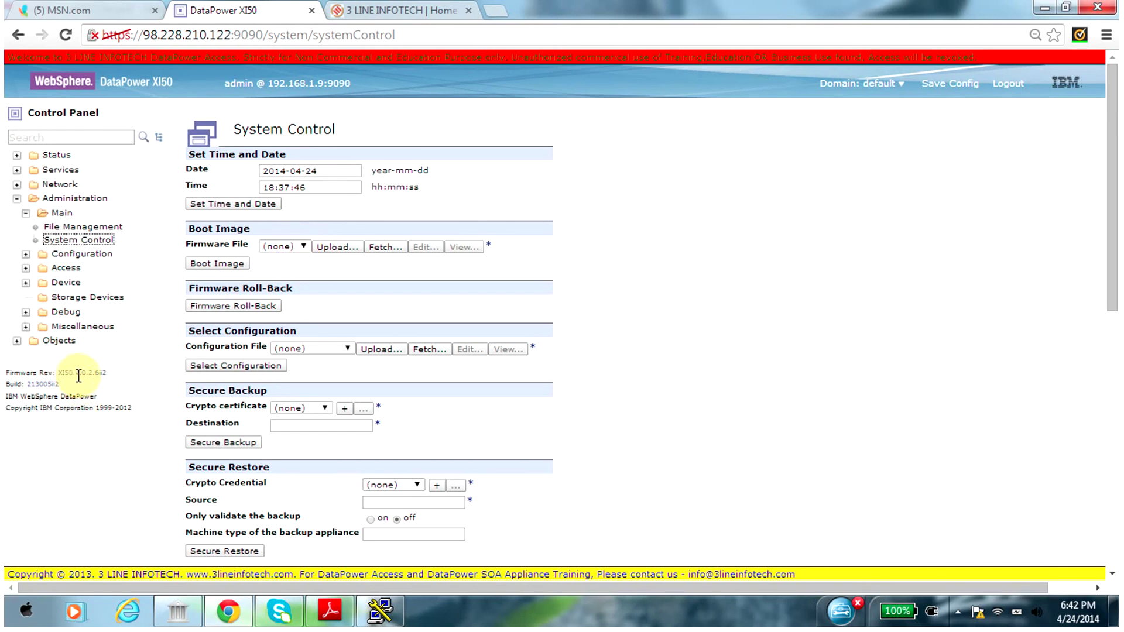
left_click_drag(108, 373, 59, 372)
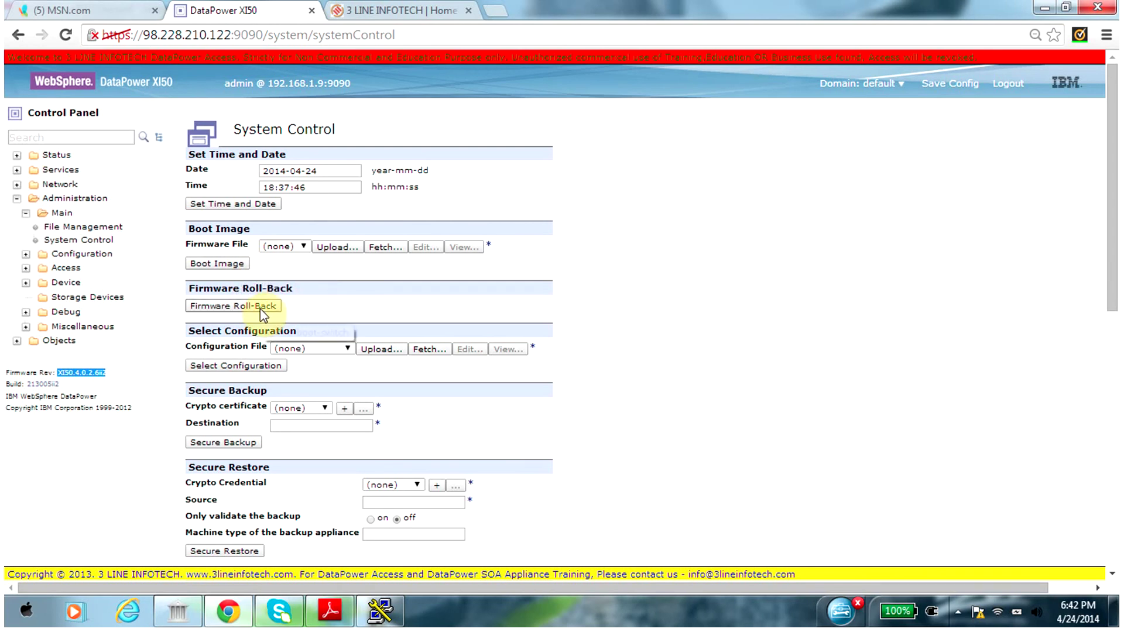
left_click(333, 350)
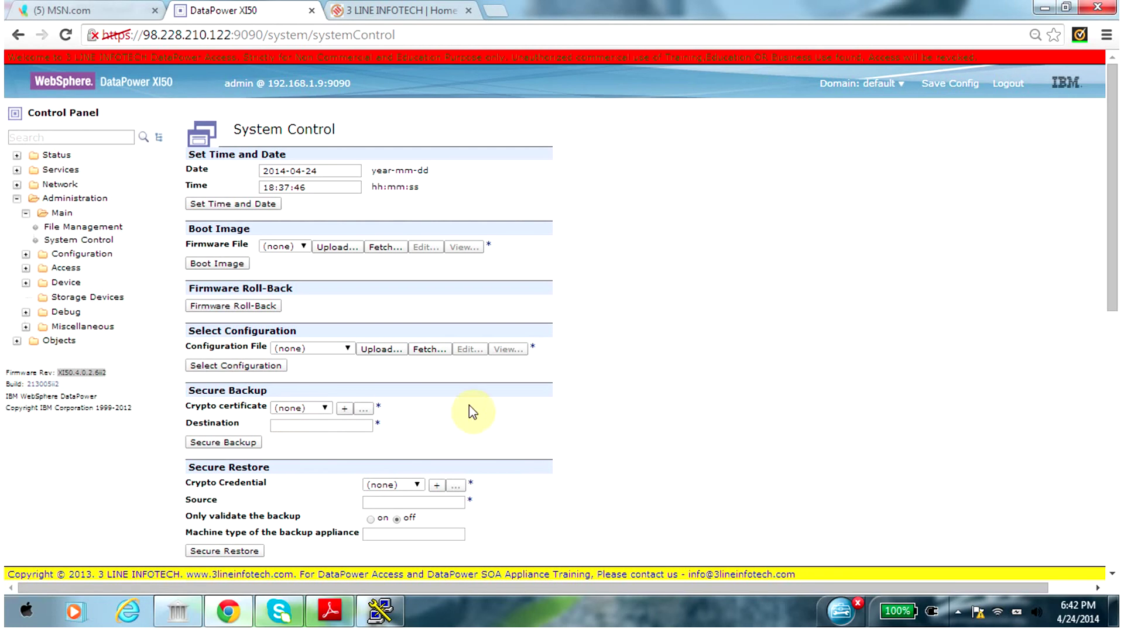
left_click_drag(1114, 208, 1109, 312)
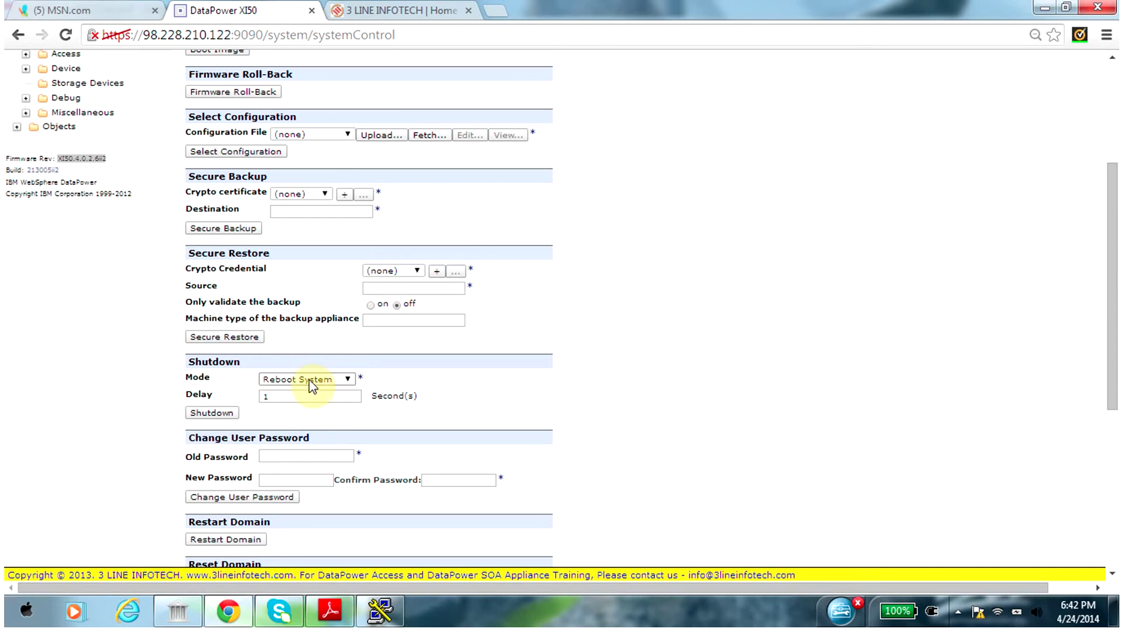
left_click(310, 382)
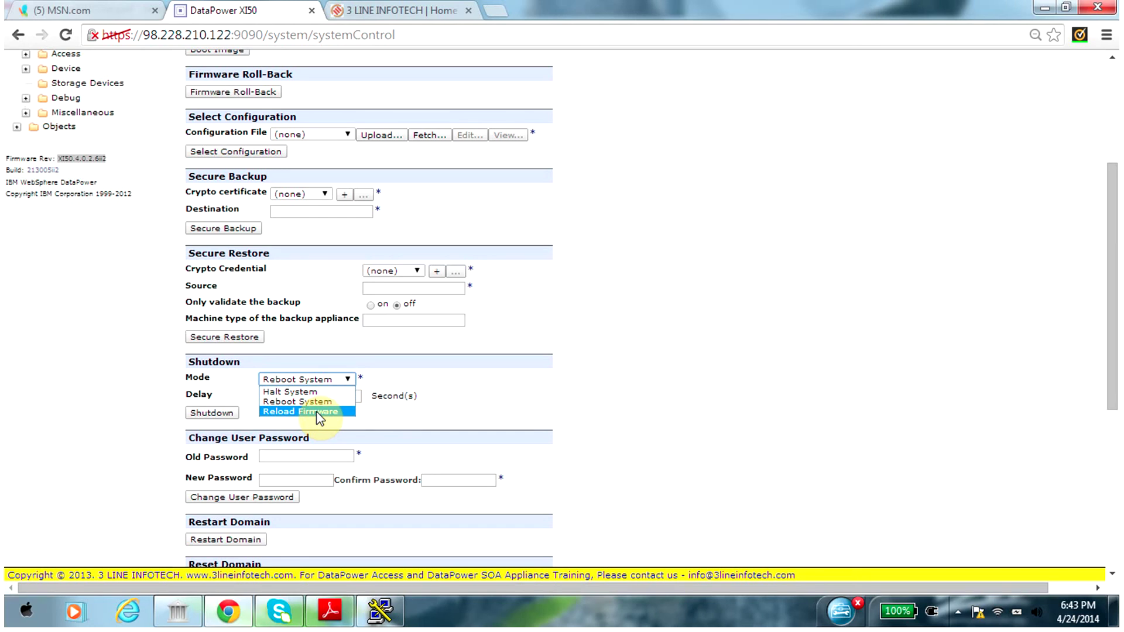
left_click(461, 384)
left_click_drag(1112, 321, 1101, 414)
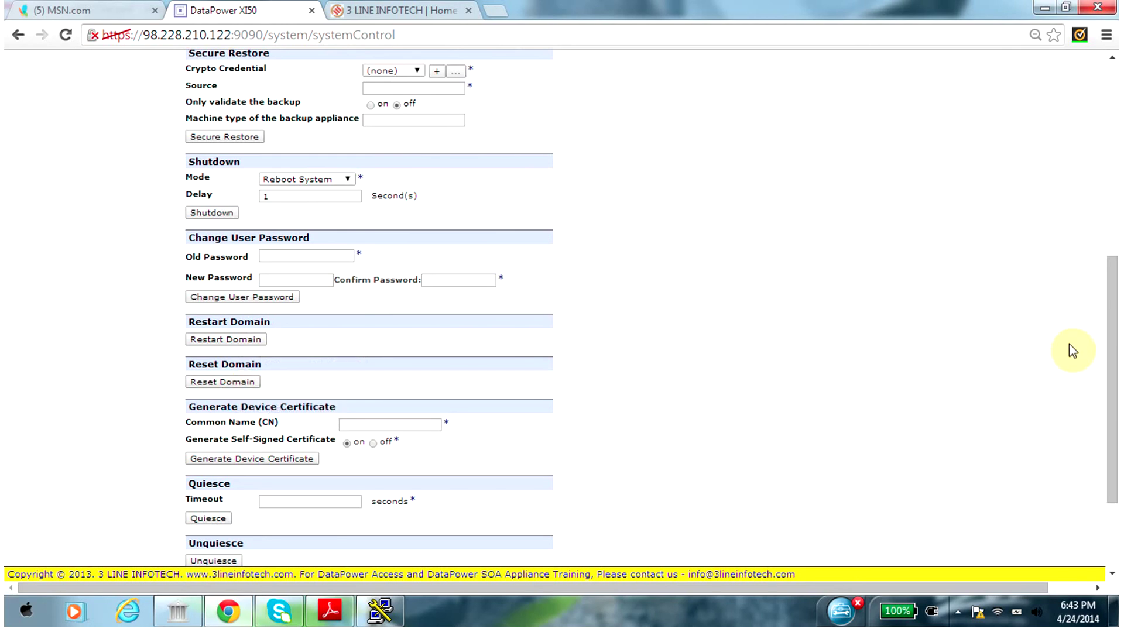
left_click_drag(1110, 310, 1112, 358)
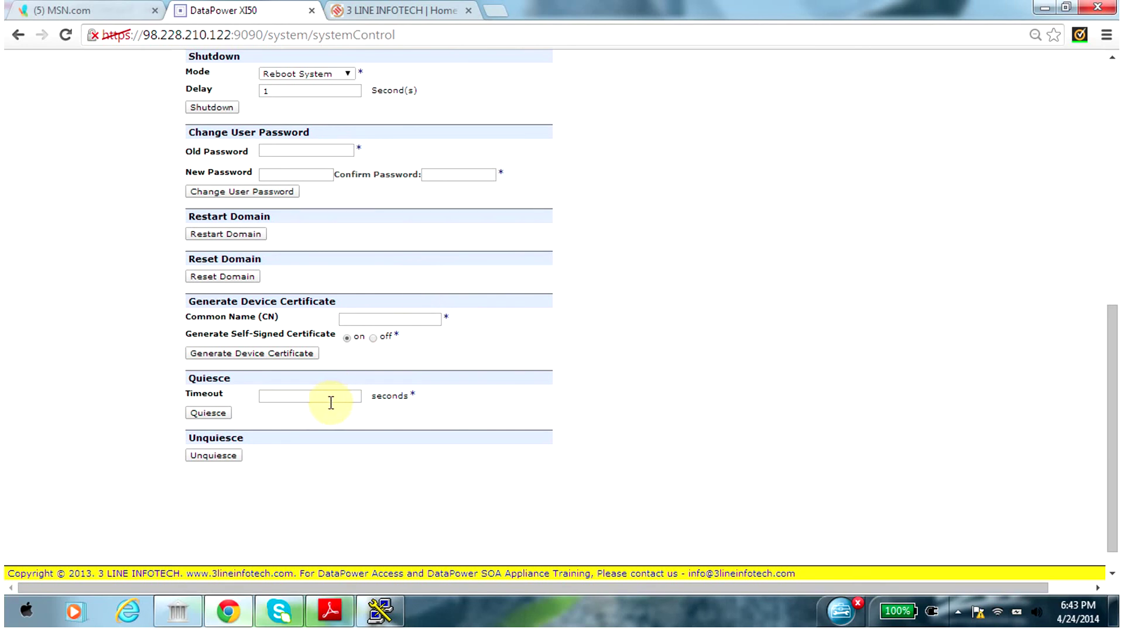
left_click_drag(1113, 470, 1116, 181)
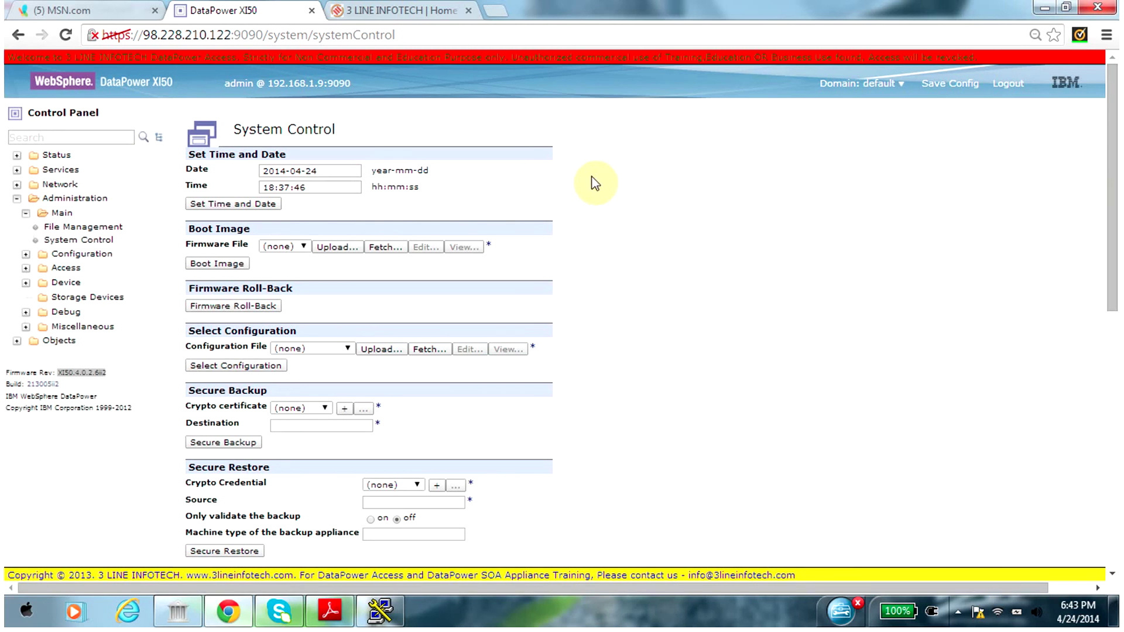
Search 'domain' in the Control Panel and open Application Domain, listing ad_Test, default and Training_Weekend
left_click(119, 136)
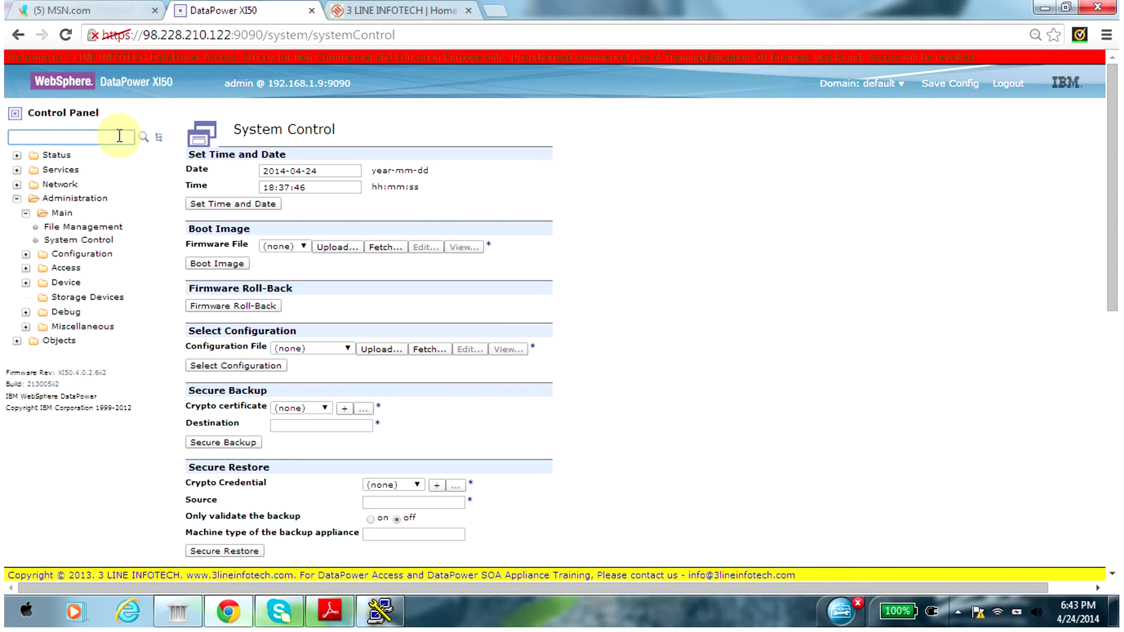
type("domain")
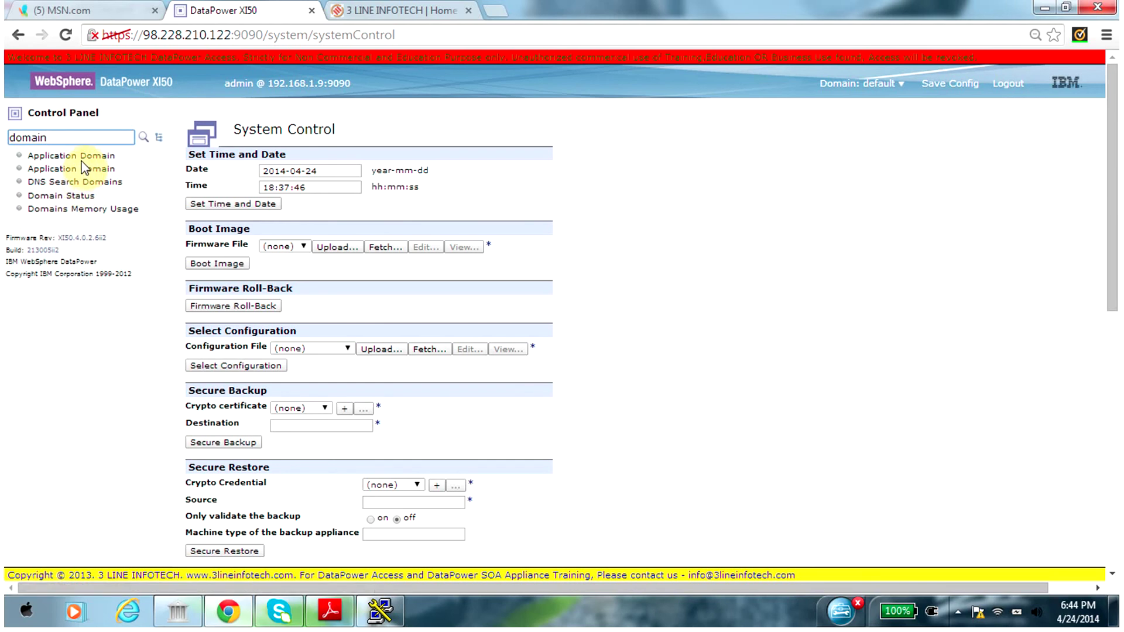
left_click(82, 155)
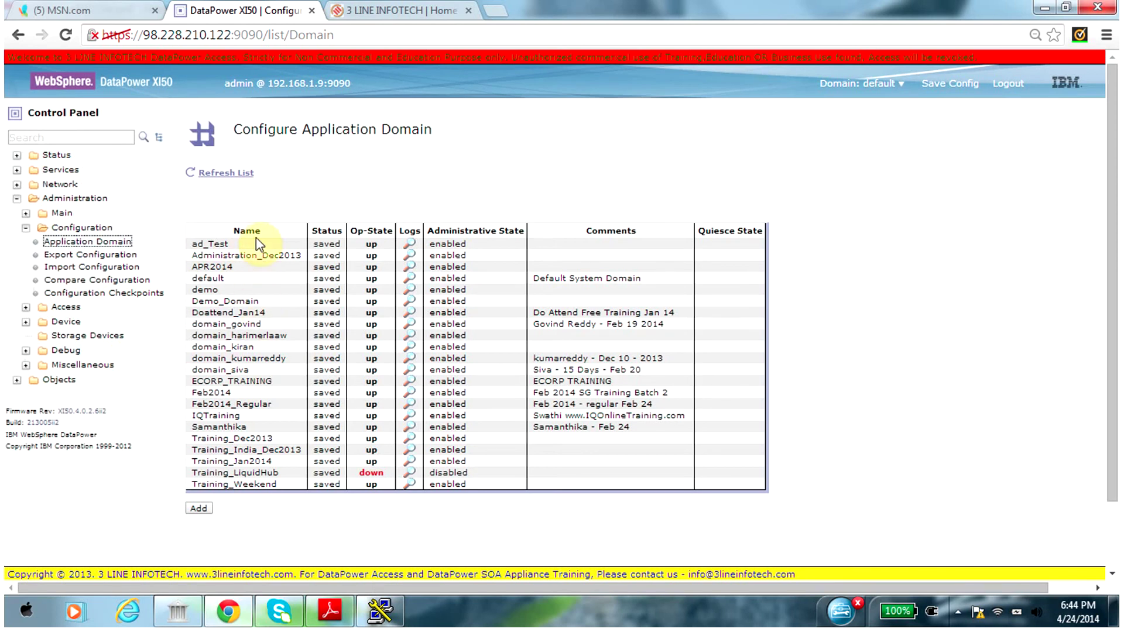
left_click(208, 512)
left_click(94, 138)
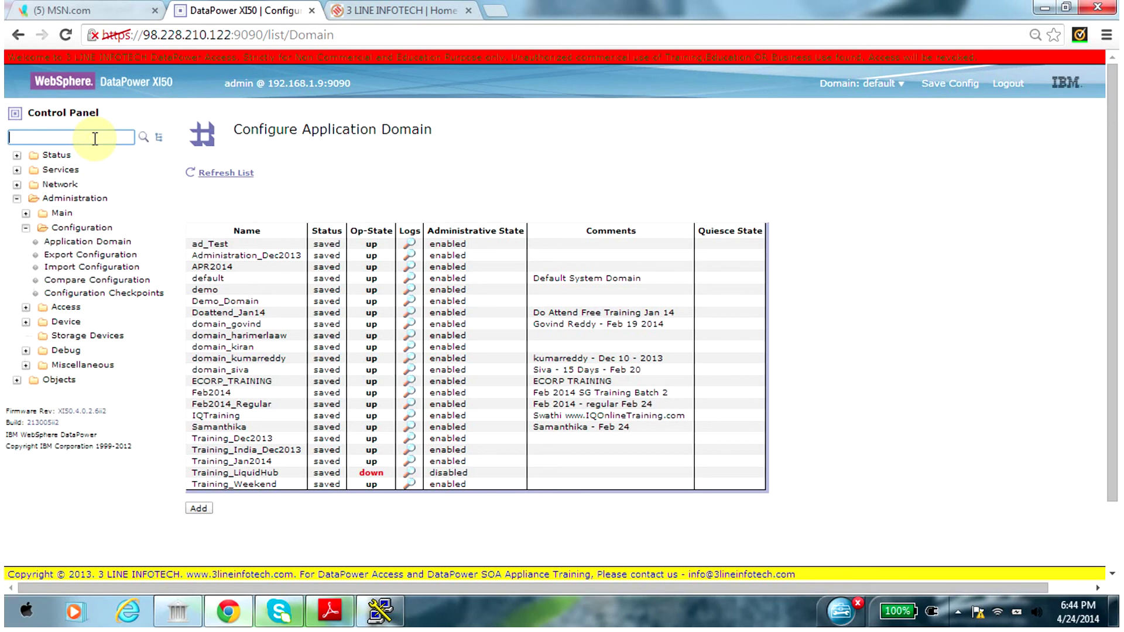
Search 'user' and open User Account to start the Create a user account wizard
type("user")
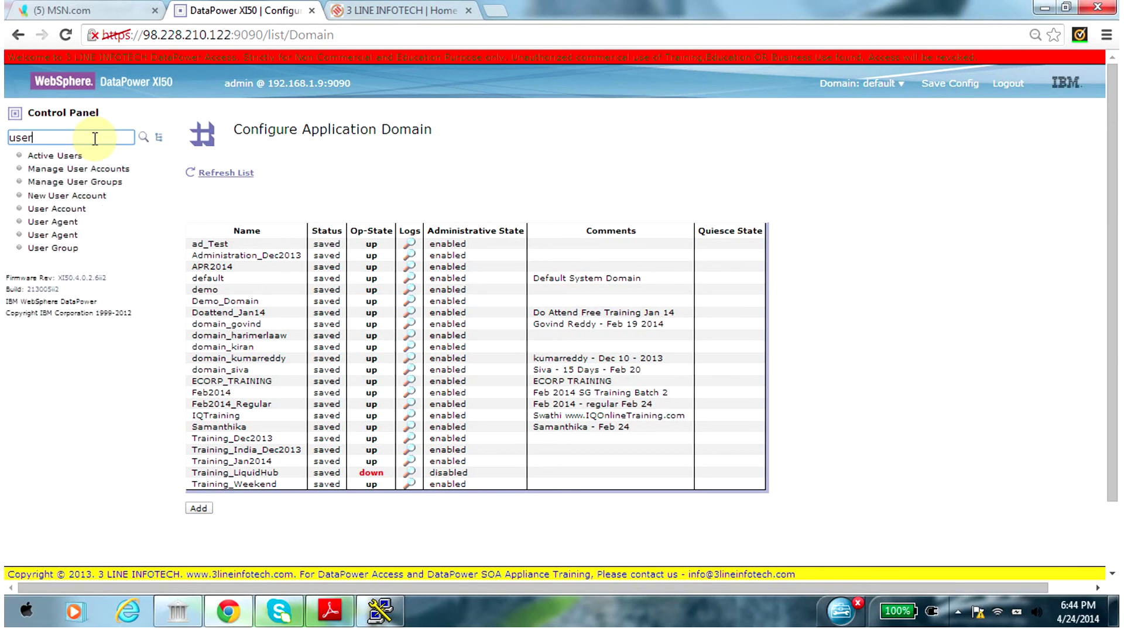
left_click(72, 207)
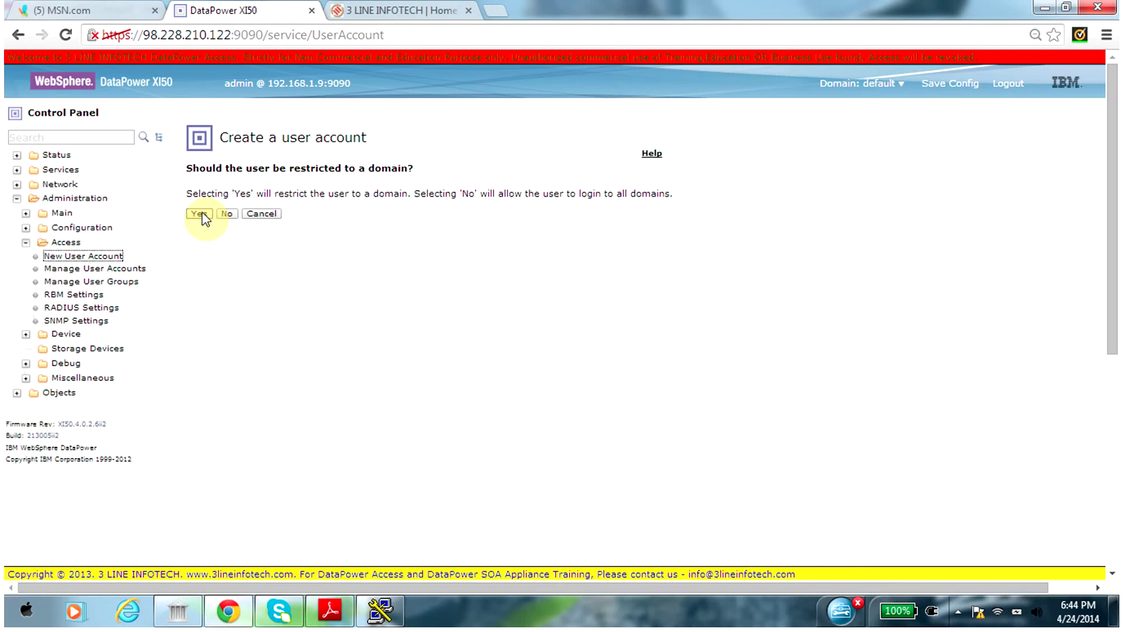
Answer Yes to domain restriction and select ad_Test as the User Domain
left_click(199, 214)
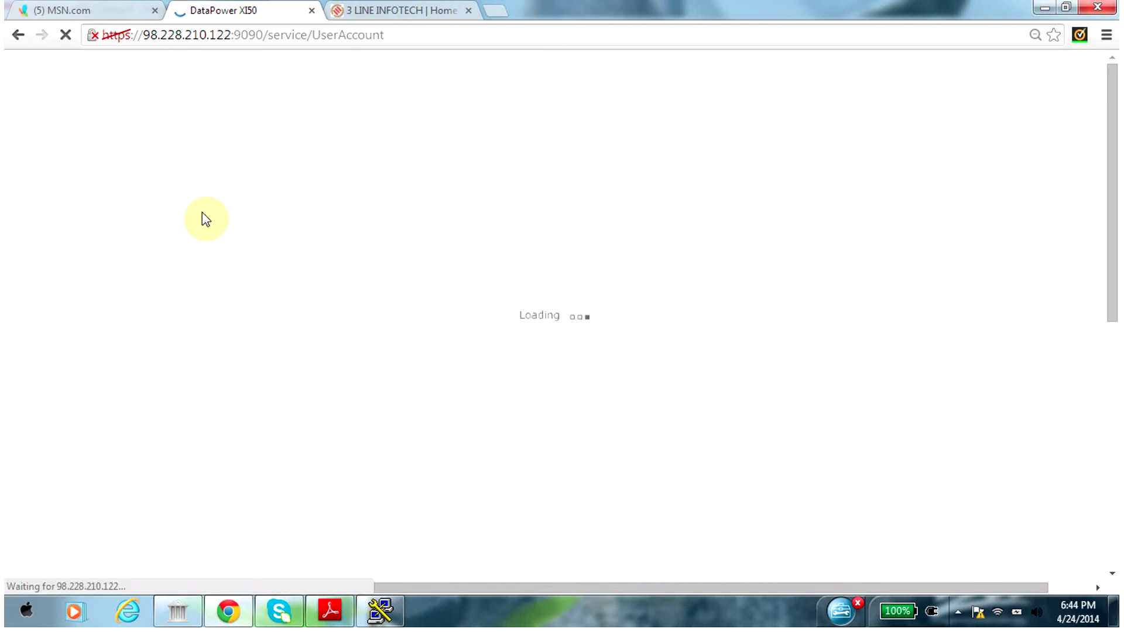
left_click(363, 217)
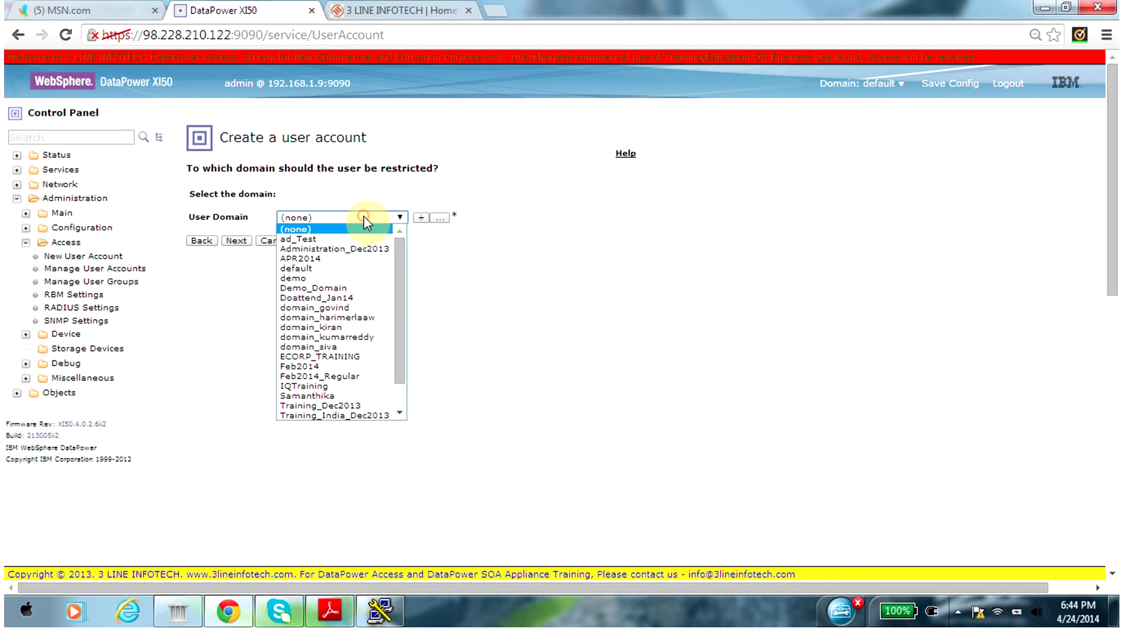
mouse_move(404, 265)
left_mouse_down()
mouse_move(402, 331)
mouse_move(402, 221)
mouse_move(406, 332)
mouse_move(402, 250)
left_mouse_up()
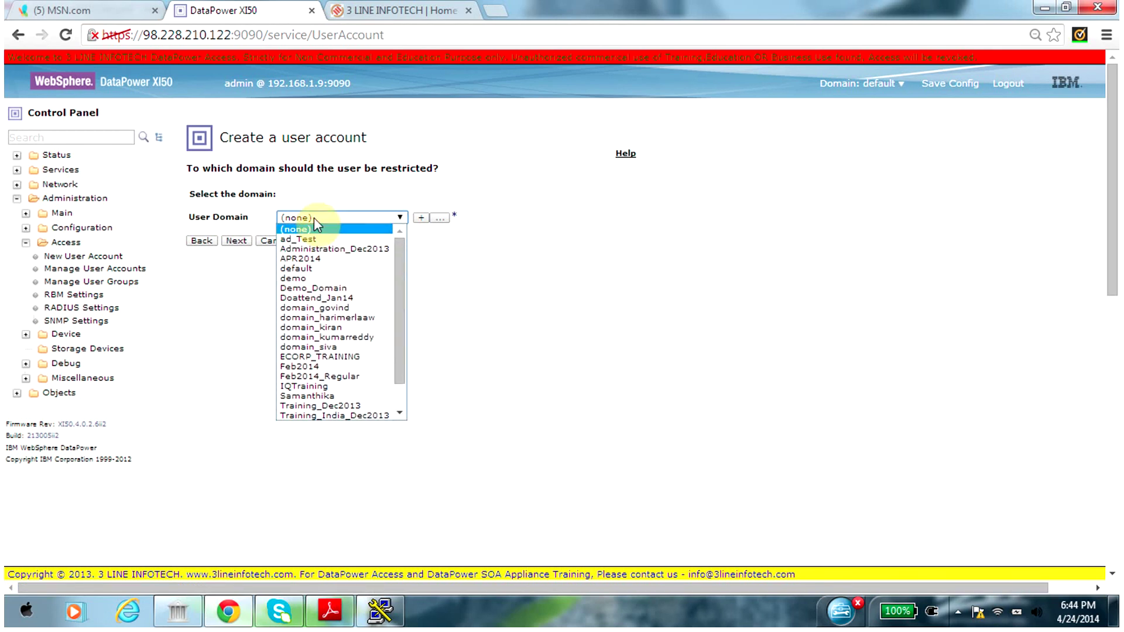
left_click(315, 240)
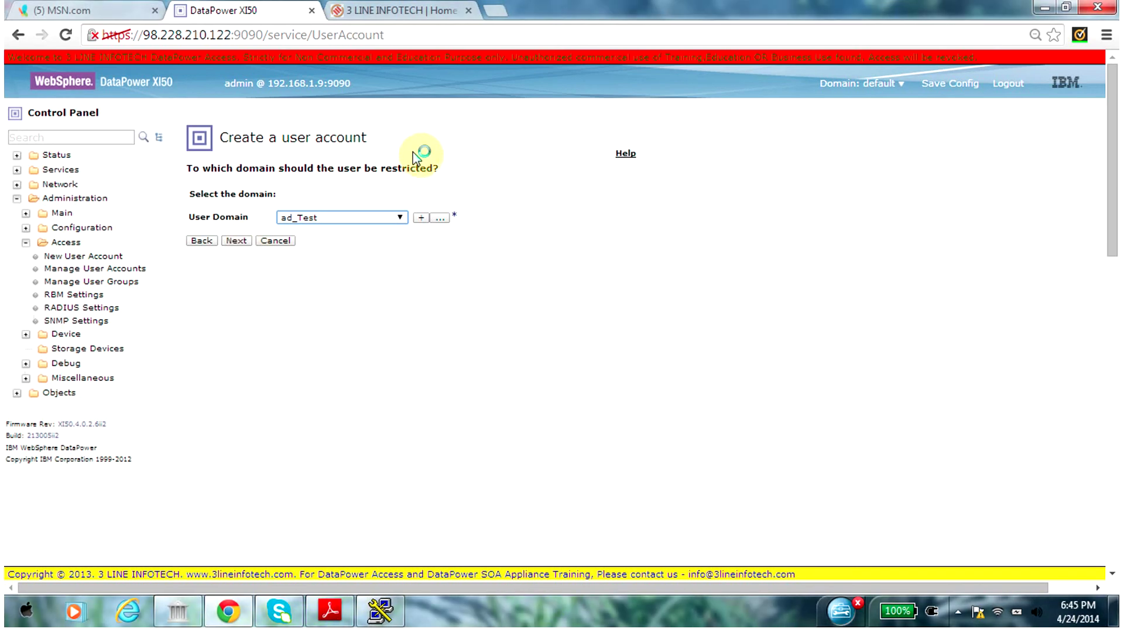
Log out of the WebGUI with OK, then minimize the browser to reveal PDF page 111
left_click(1009, 85)
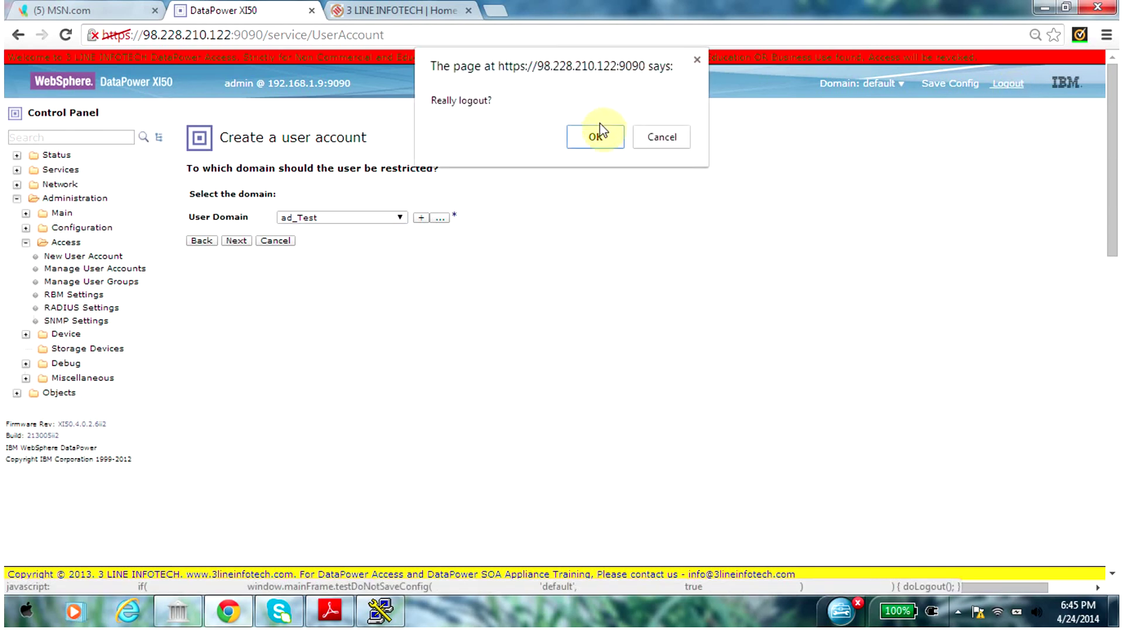
left_click(597, 138)
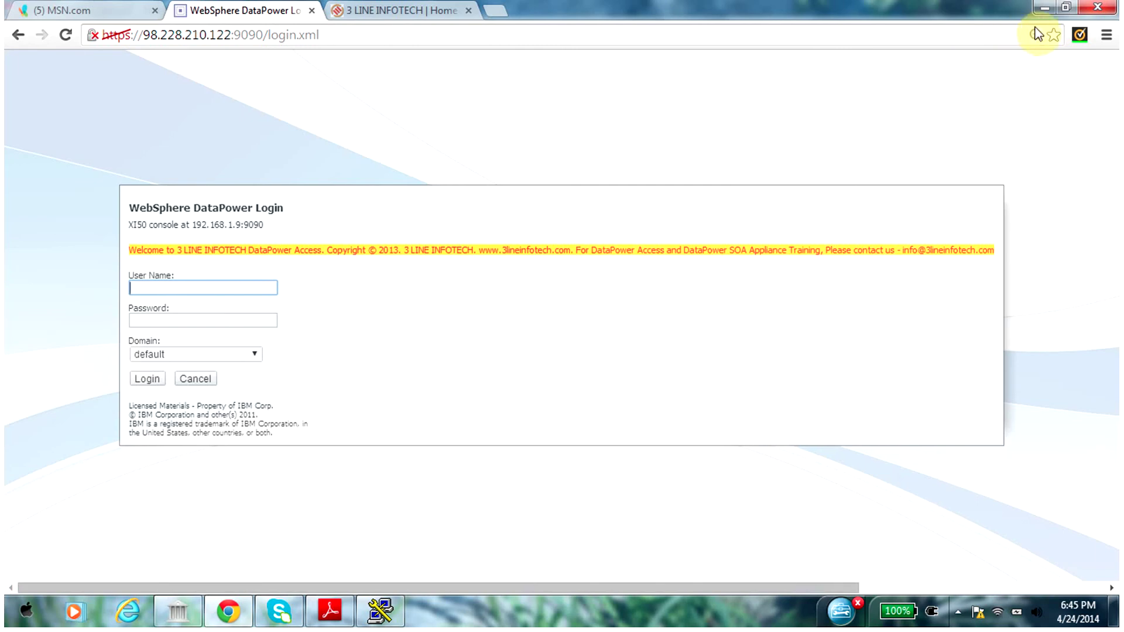
left_click(1042, 11)
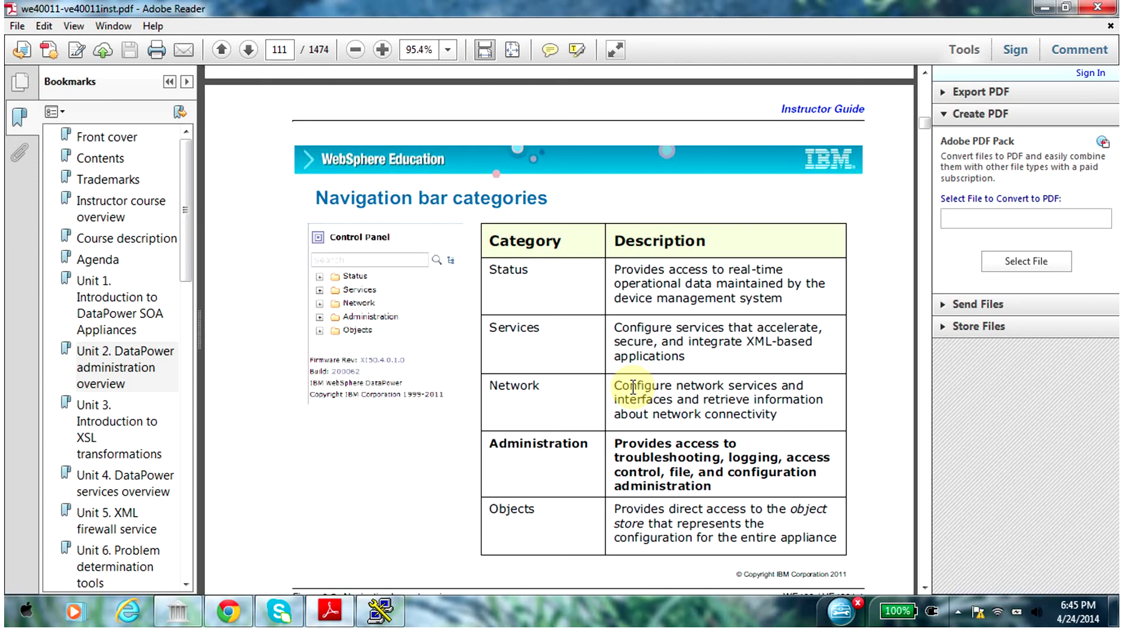
Start a PuTTY SSH connection to host 192.168.1.9 on port 22
left_click(382, 613)
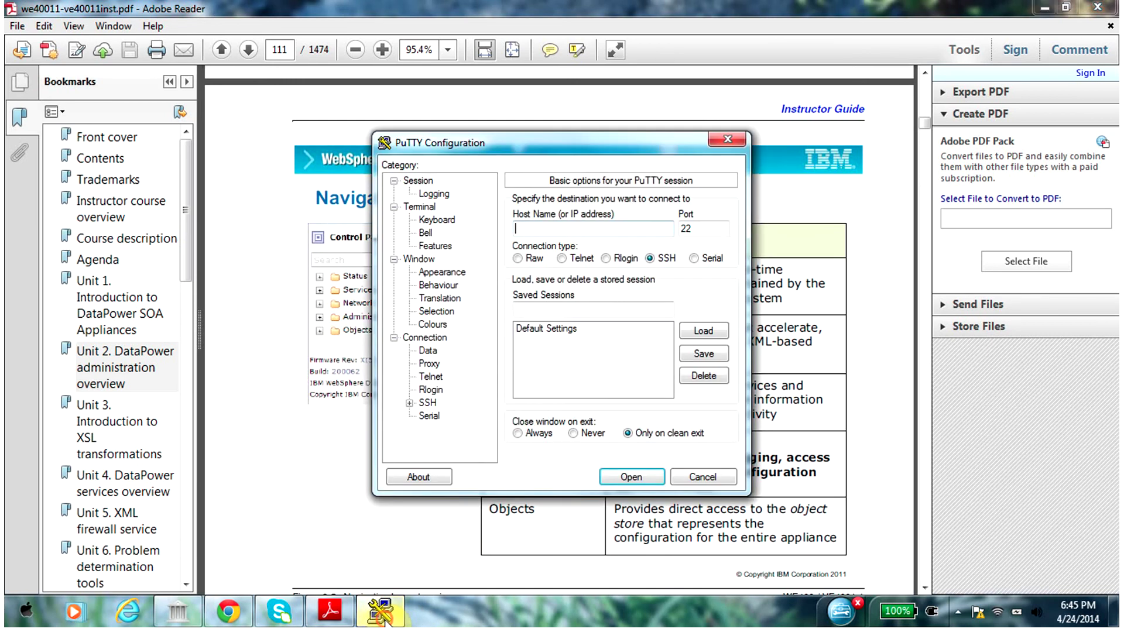
left_click(609, 232)
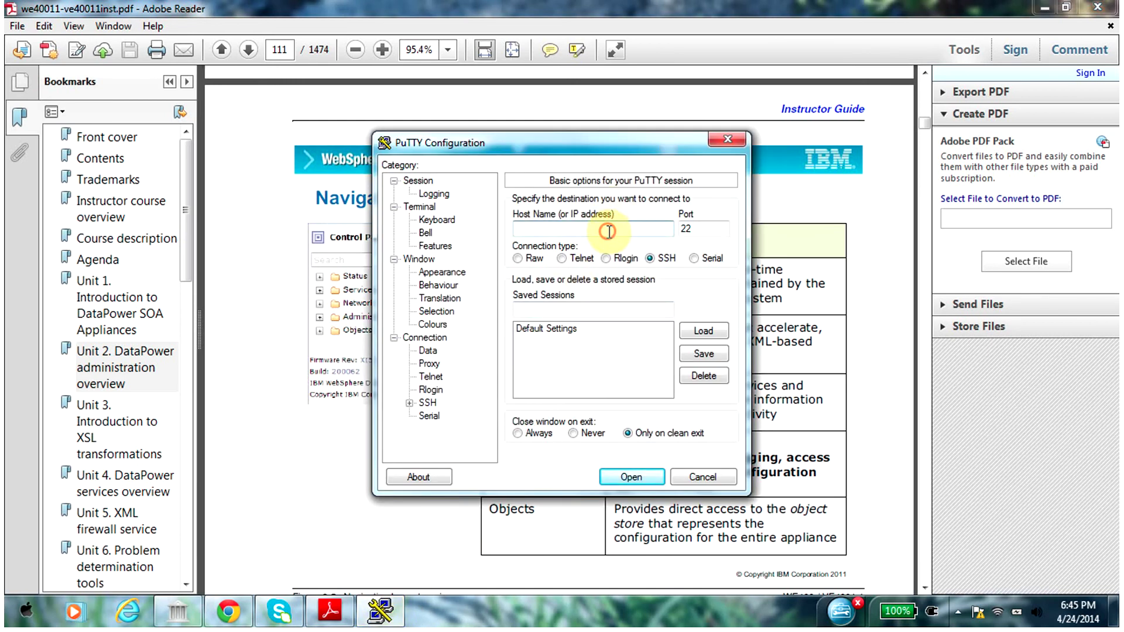
type("192.168.1.9")
left_click(707, 229)
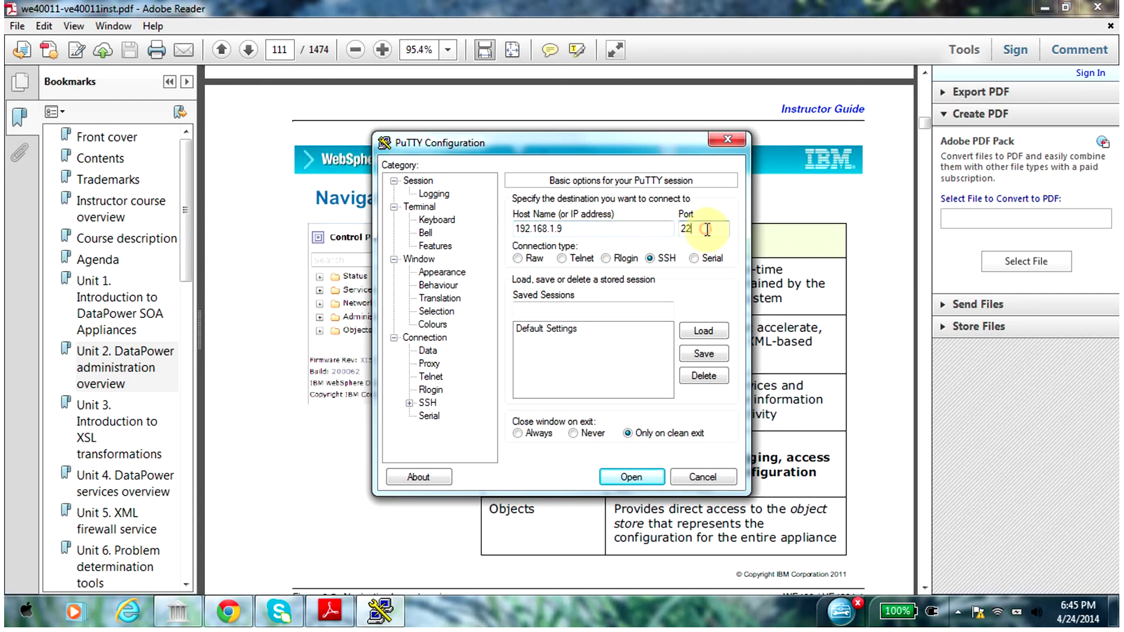
left_click(653, 483)
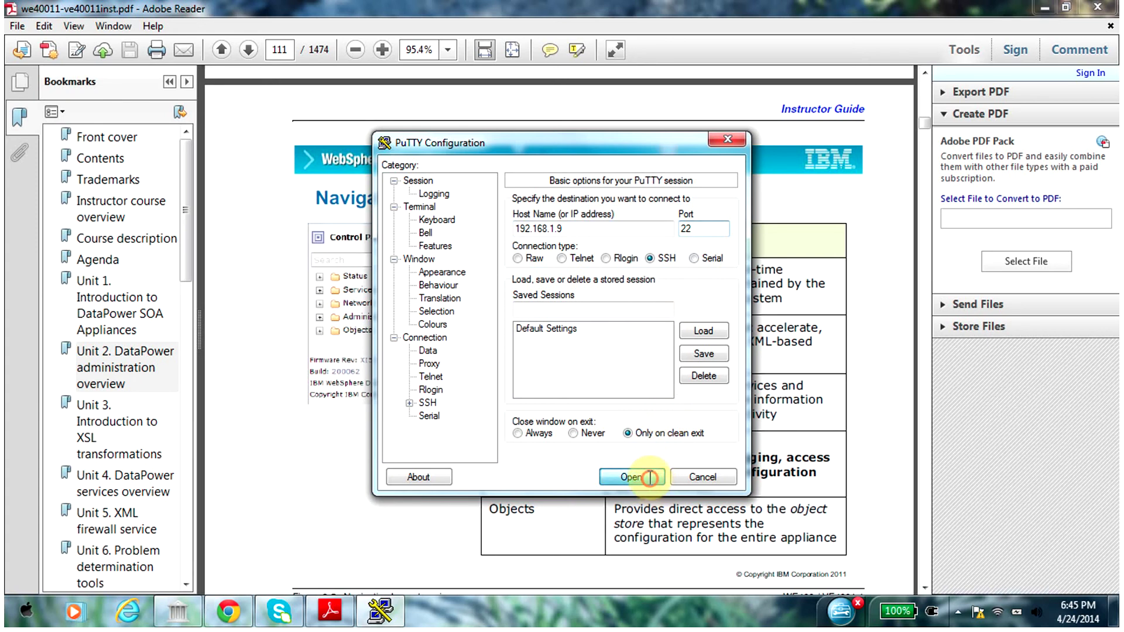
Log in to the DataPower CLI with the user name, password and domain ad_Test, then return to the PDF
type("jayara")
type("m")
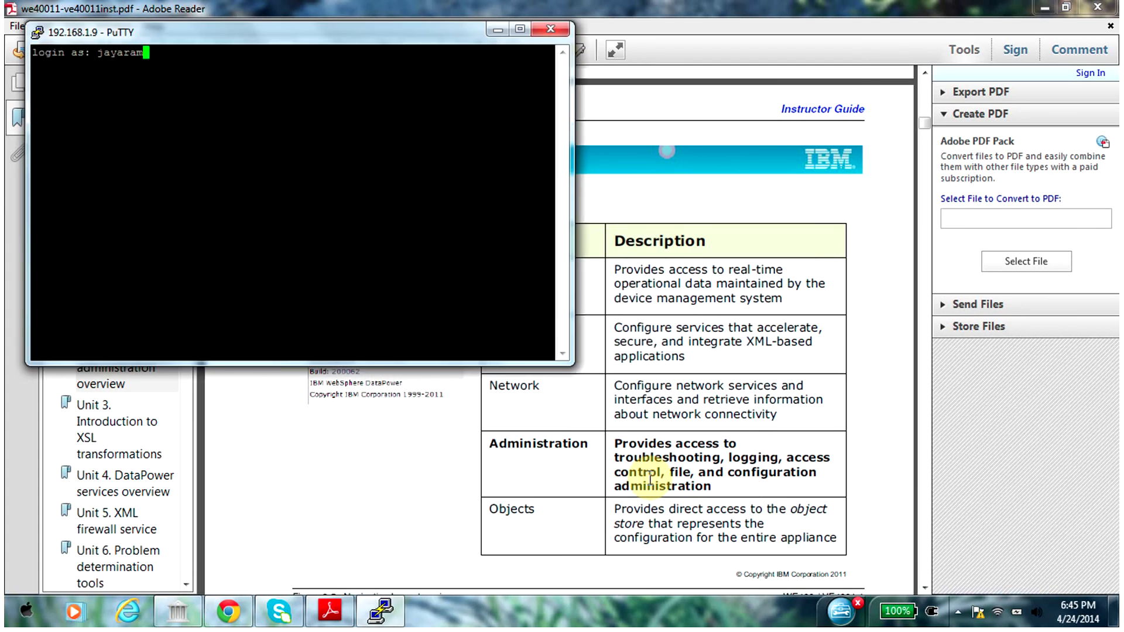
key("Return")
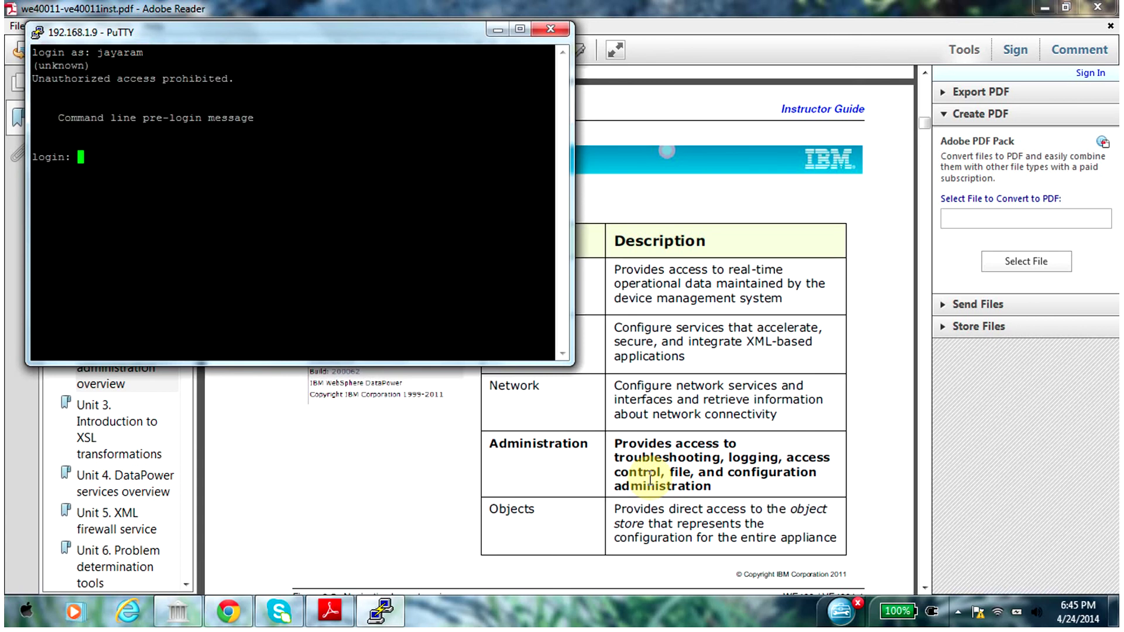
type("jayaram")
key("Return")
type("*******")
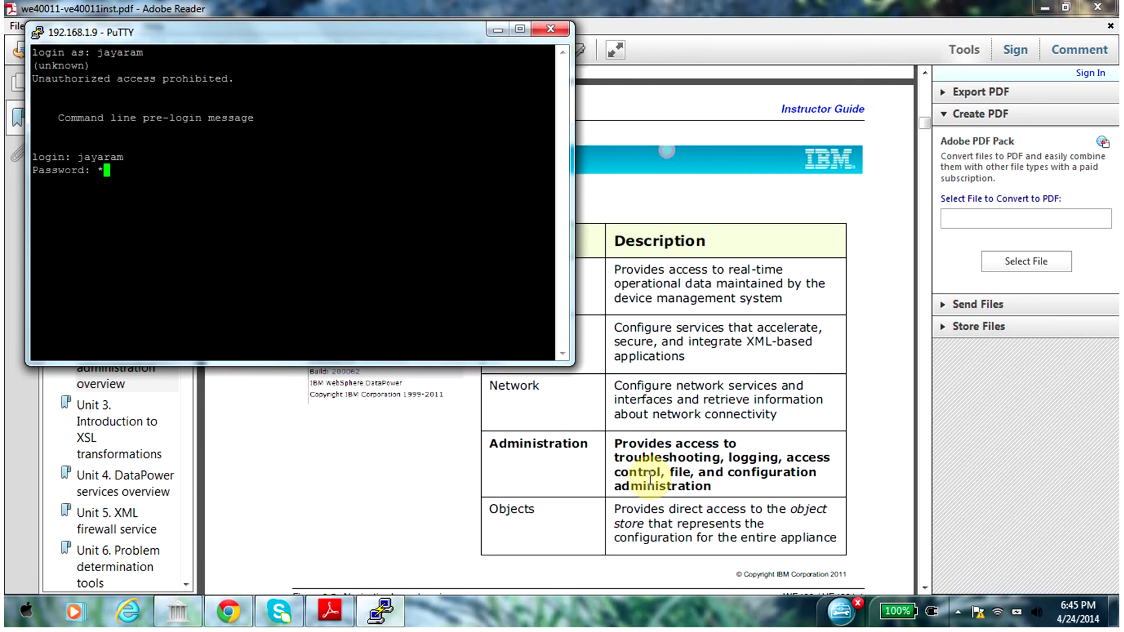
type("****")
key("Return")
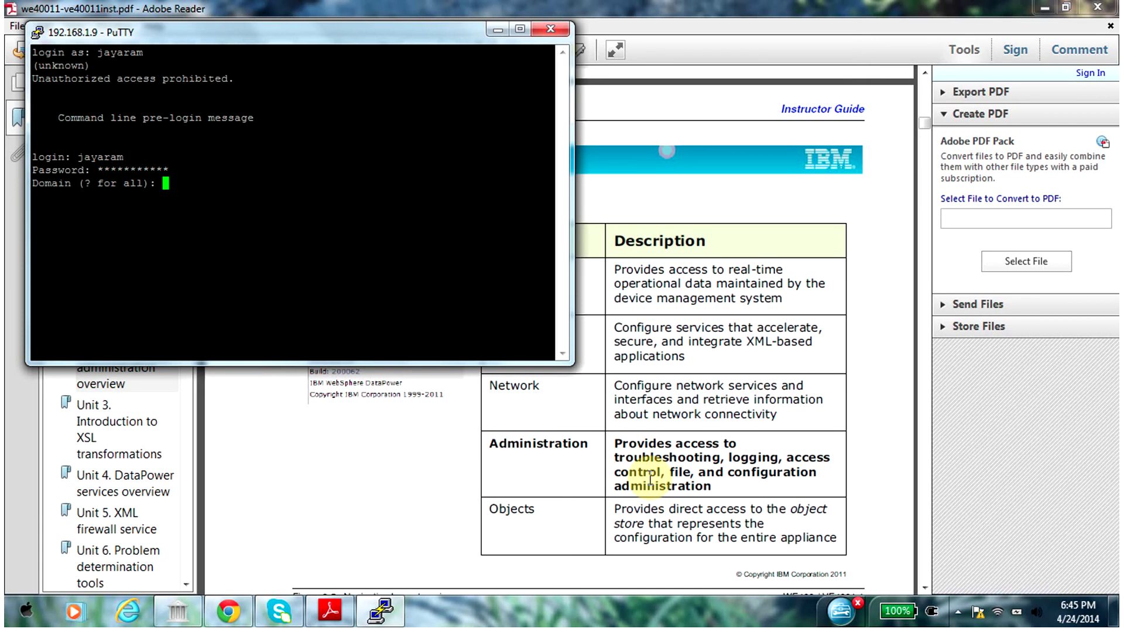
type("ad_Test")
key("Return")
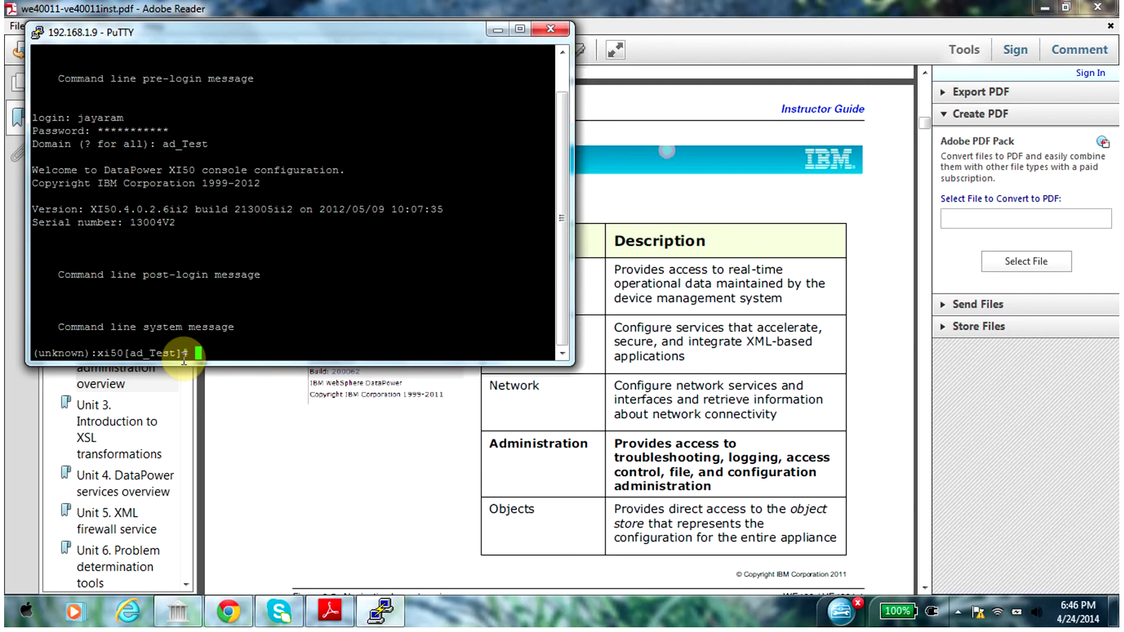
left_click(585, 338)
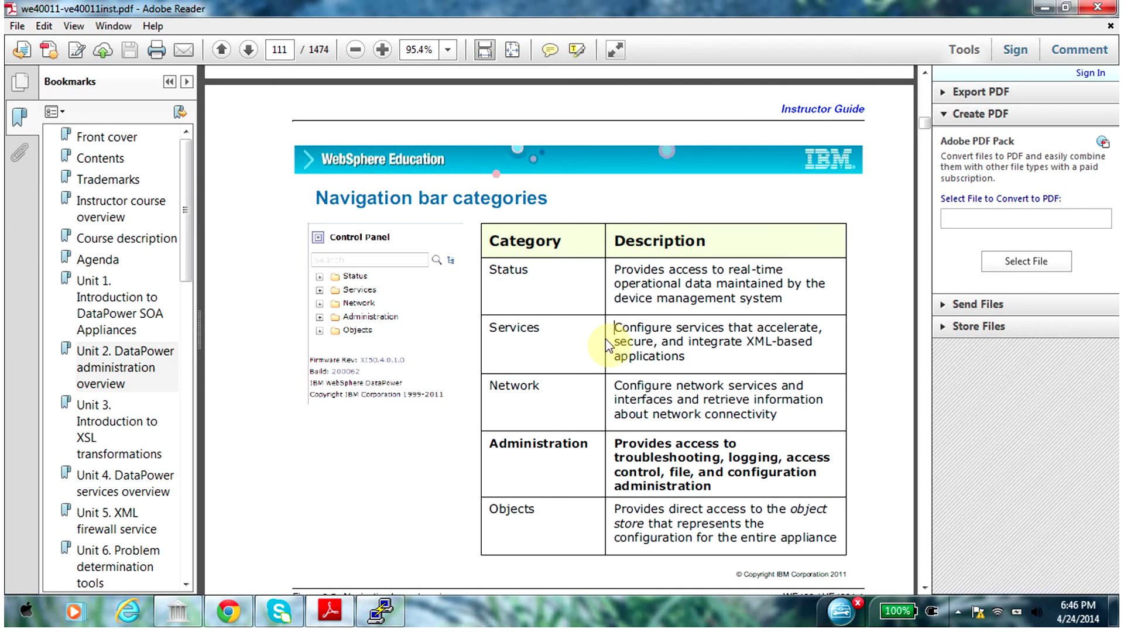
Scroll the course PDF from page 113 to page 163, 'Retrieve system information using the CLI'
key("Page_Down")
scroll(605, 338, "down", 15)
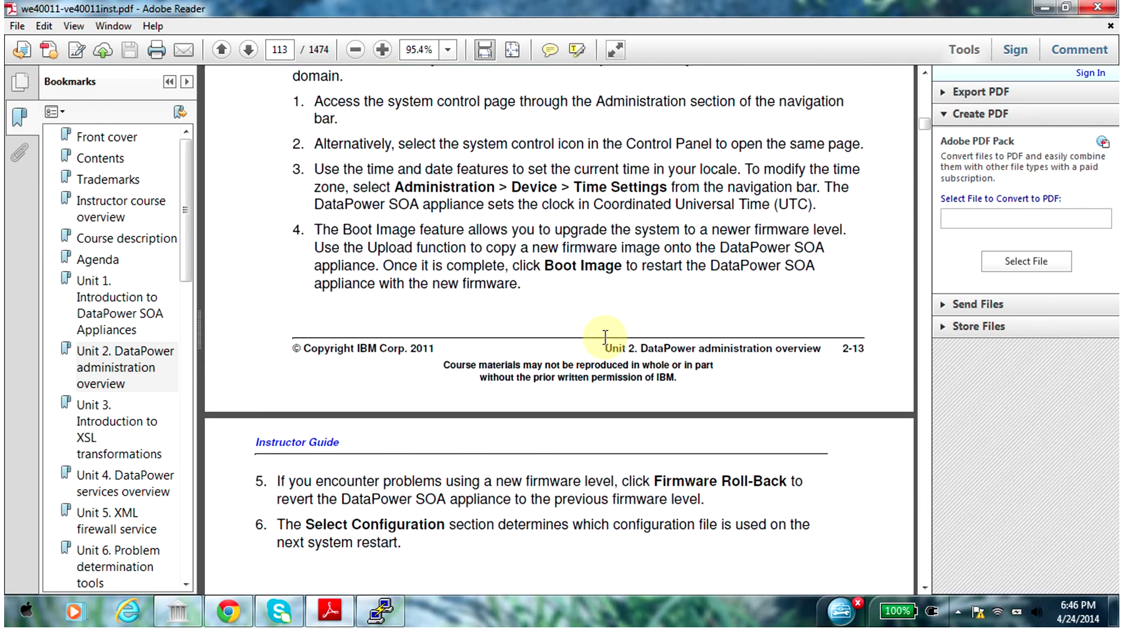
scroll(605, 345, "down", 10)
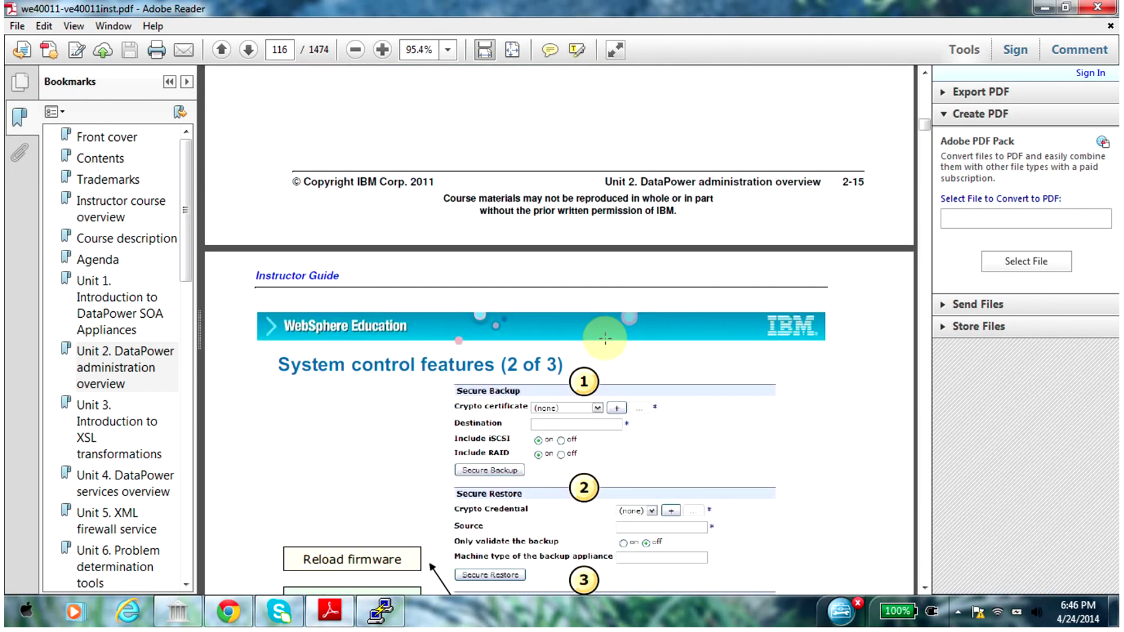
scroll(605, 340, "down", 10)
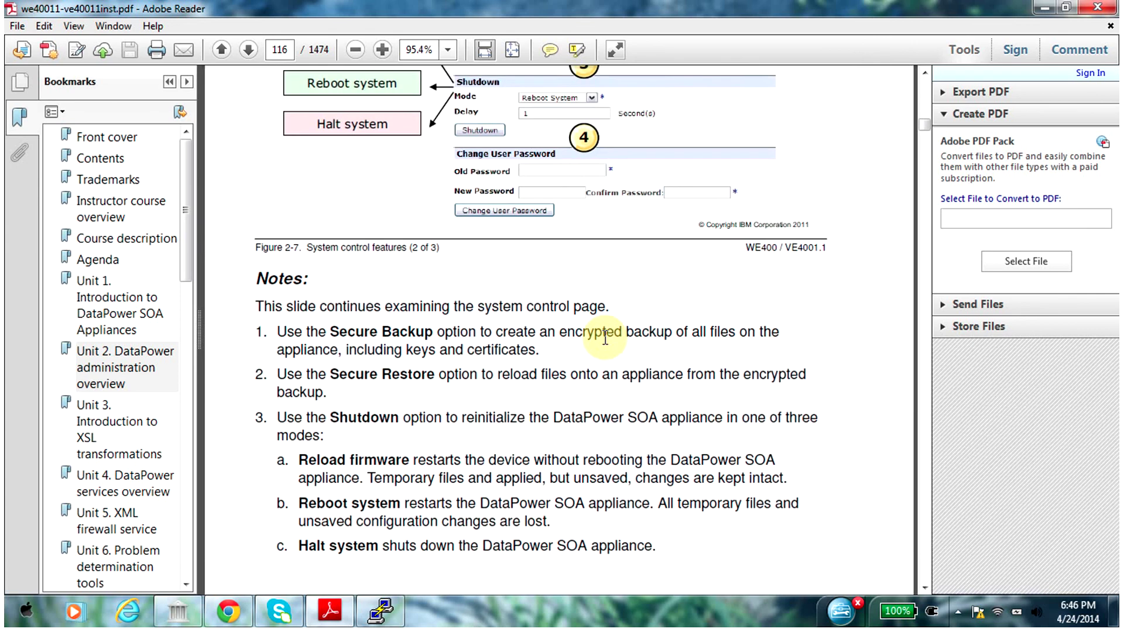
scroll(609, 345, "down", 10)
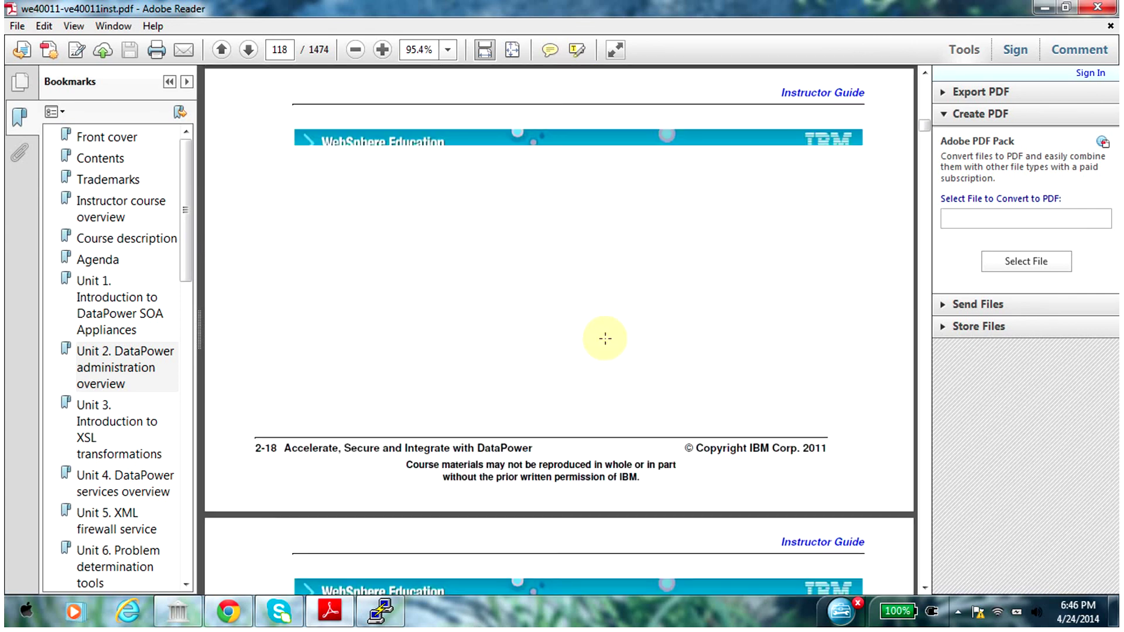
scroll(609, 345, "down", 10)
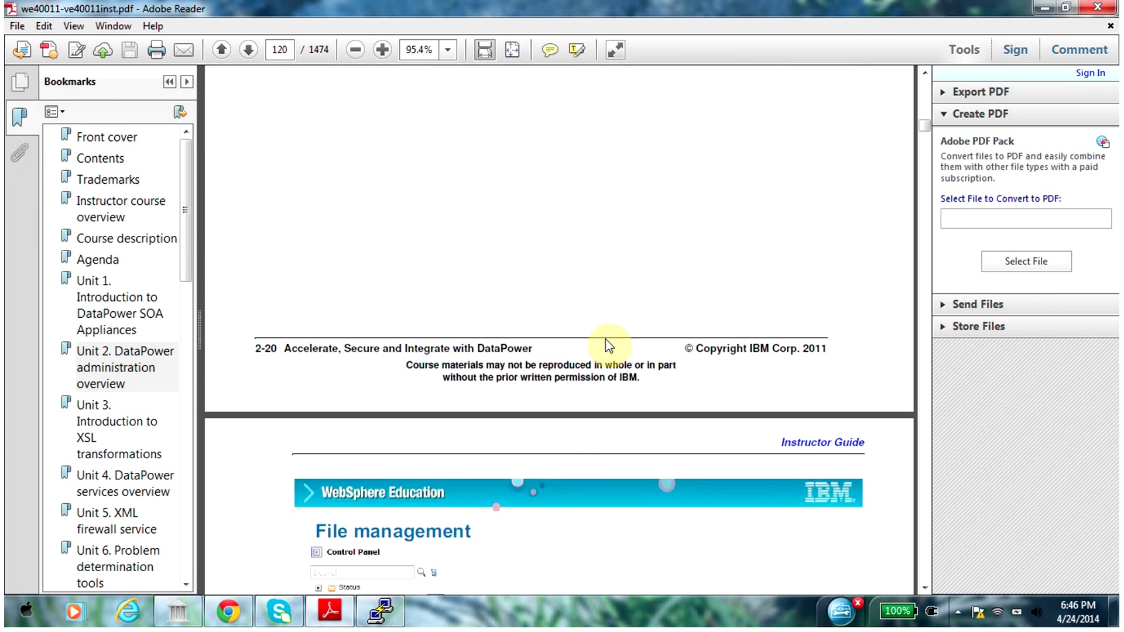
scroll(609, 345, "down", 10)
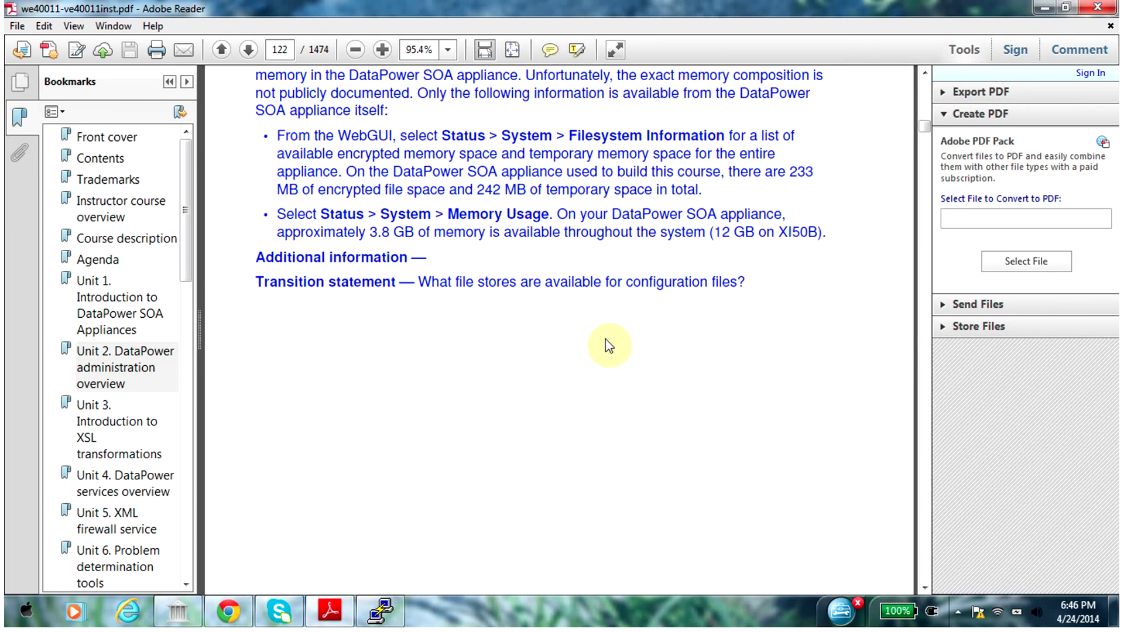
scroll(605, 338, "down", 10)
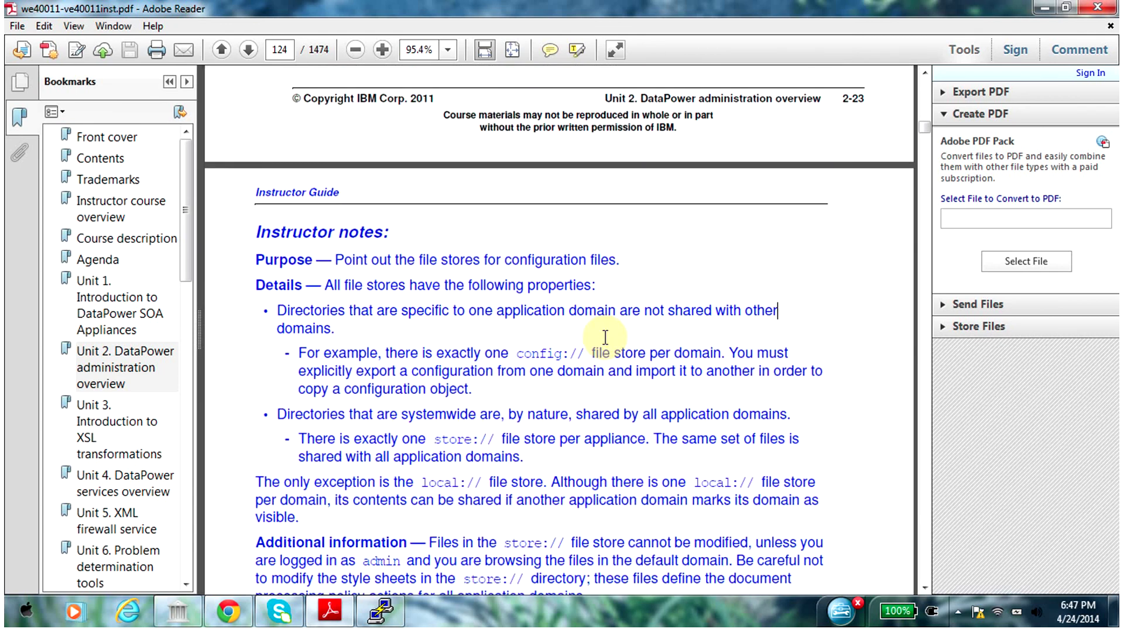
scroll(605, 338, "down", 10)
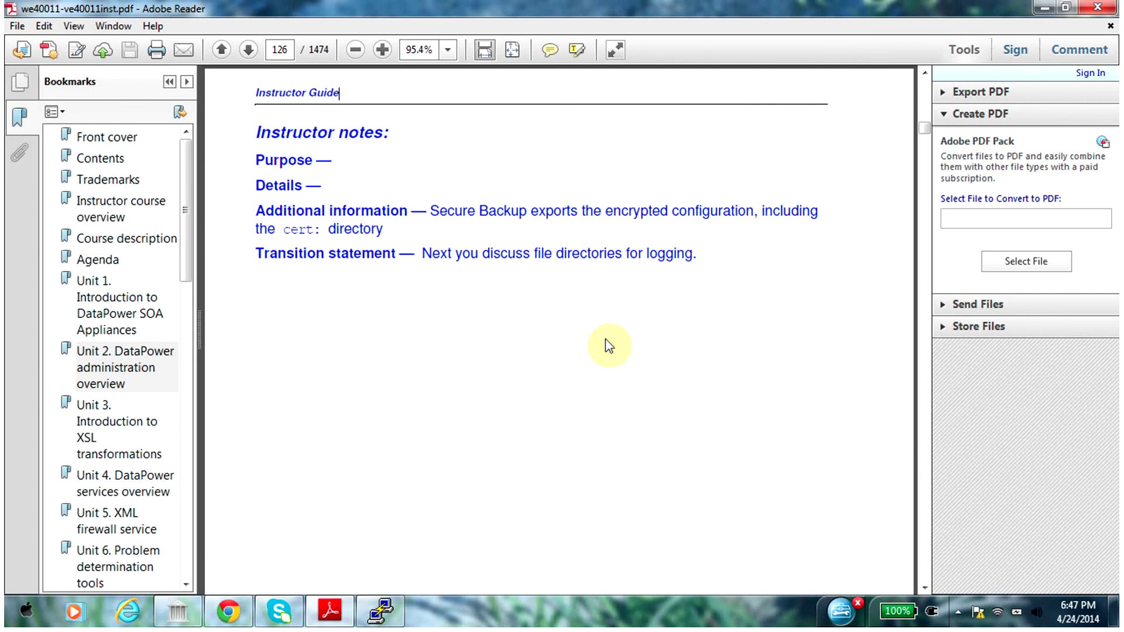
scroll(605, 339, "down", 10)
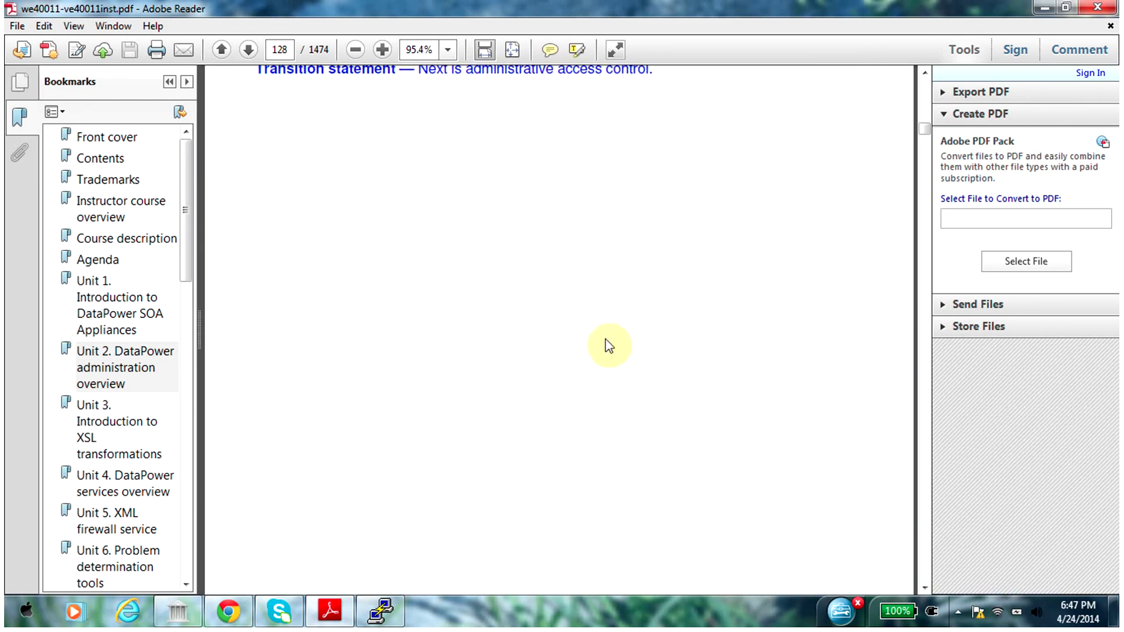
scroll(605, 339, "down", 10)
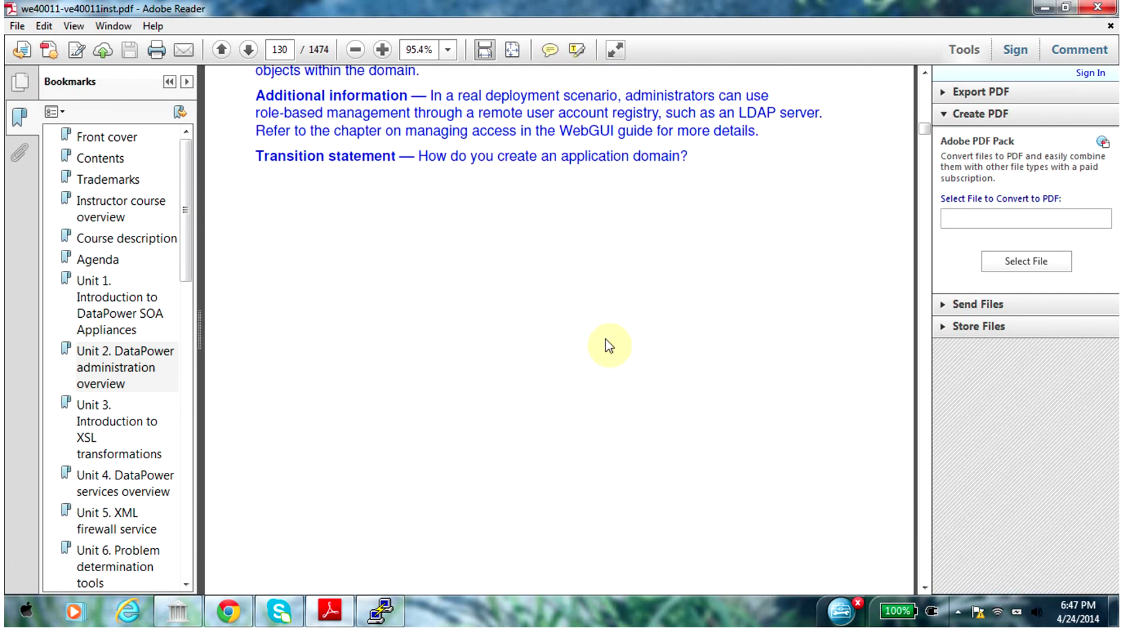
scroll(605, 338, "down", 10)
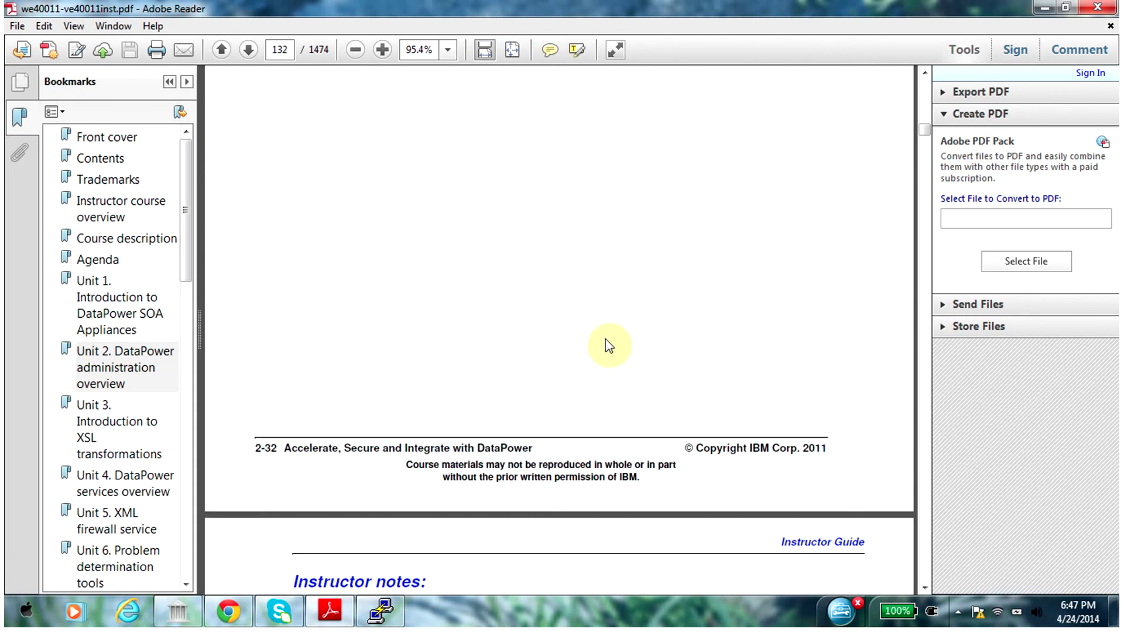
scroll(607, 340, "down", 5)
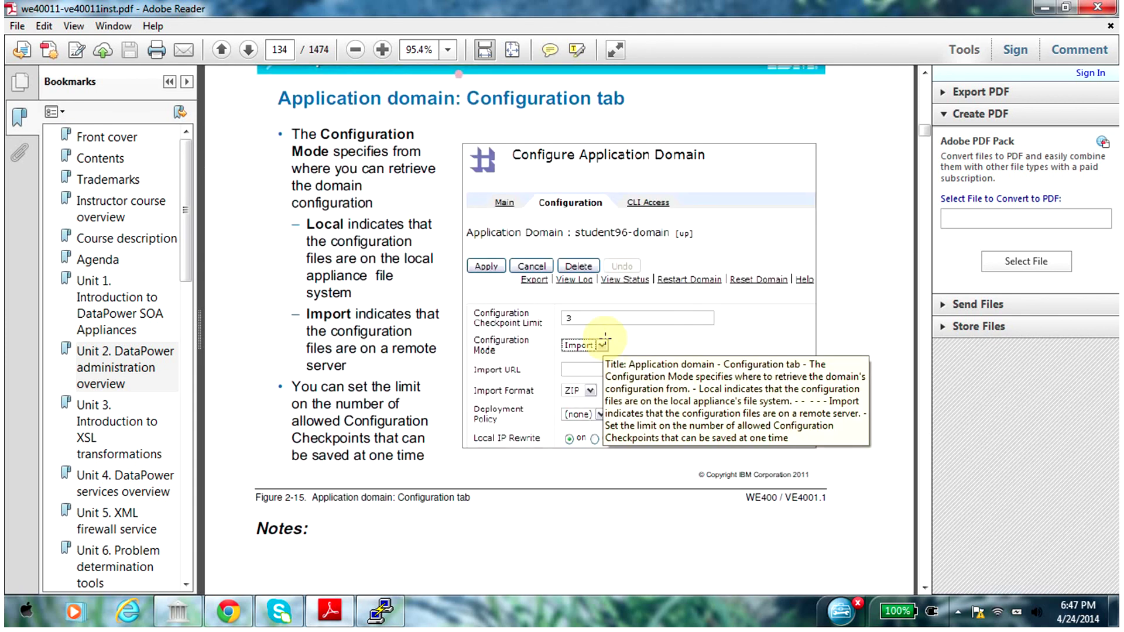
scroll(609, 345, "down", 10)
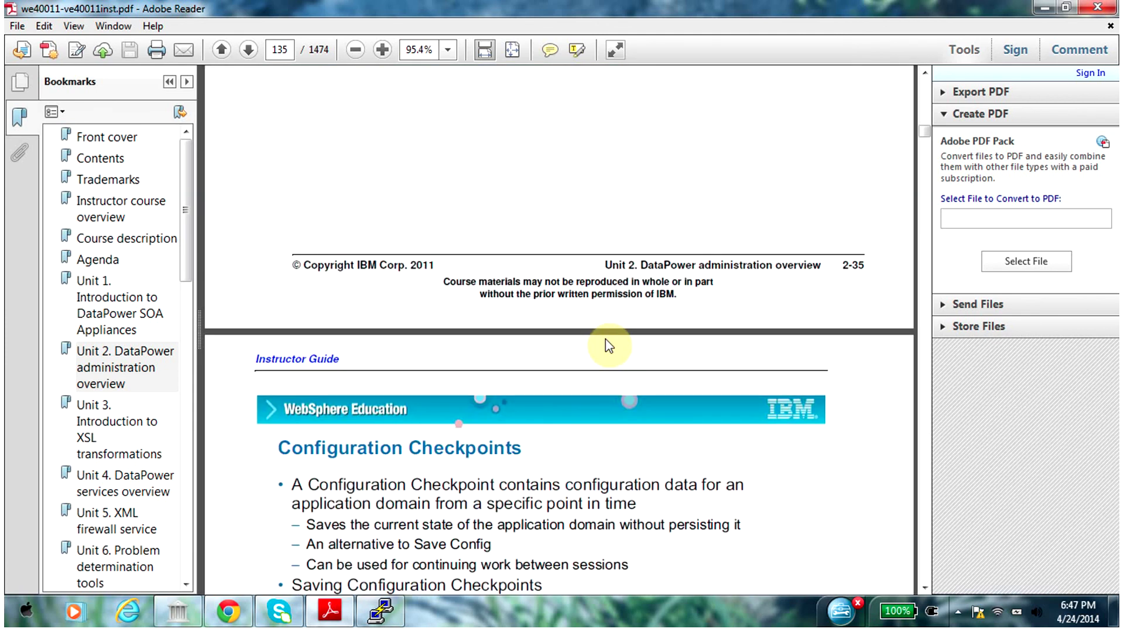
scroll(609, 345, "down", 10)
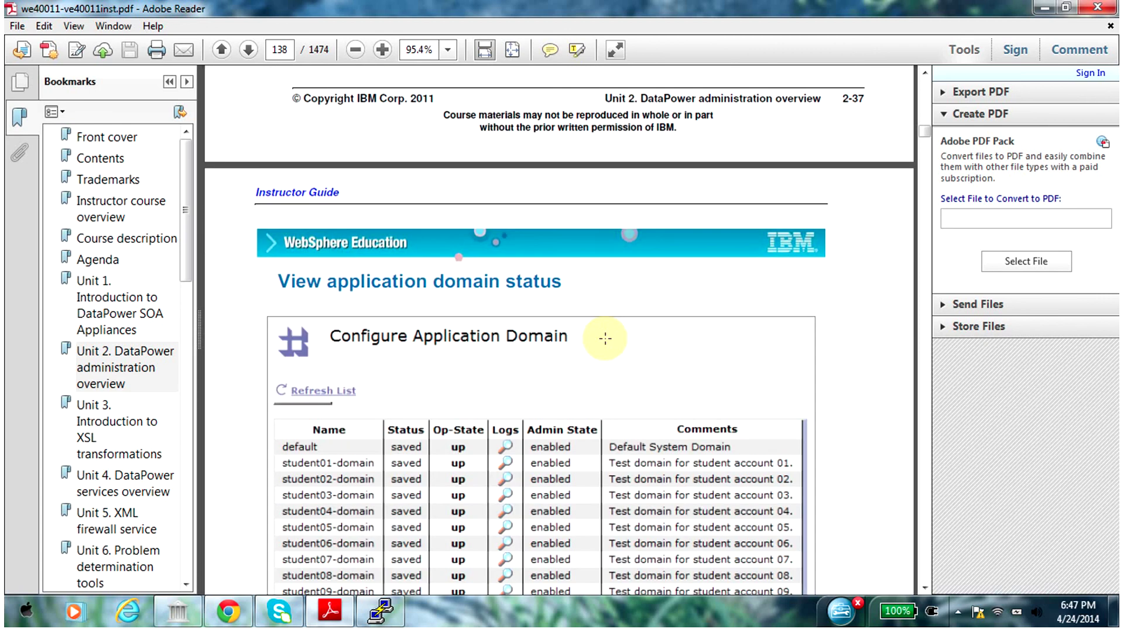
scroll(608, 345, "down", 10)
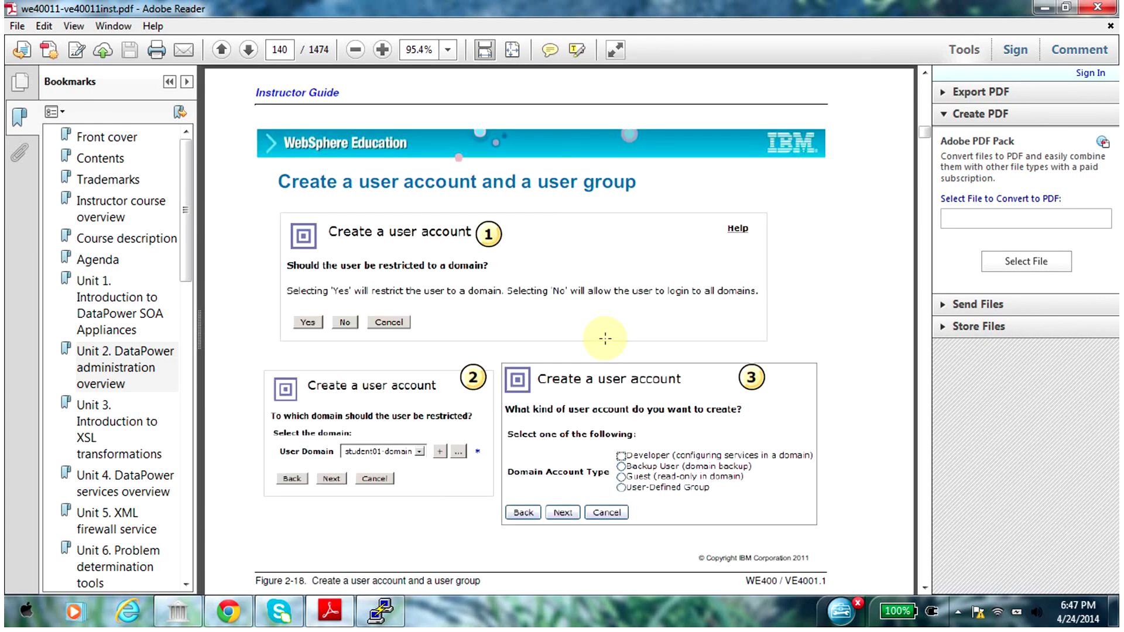
scroll(605, 340, "down", 3)
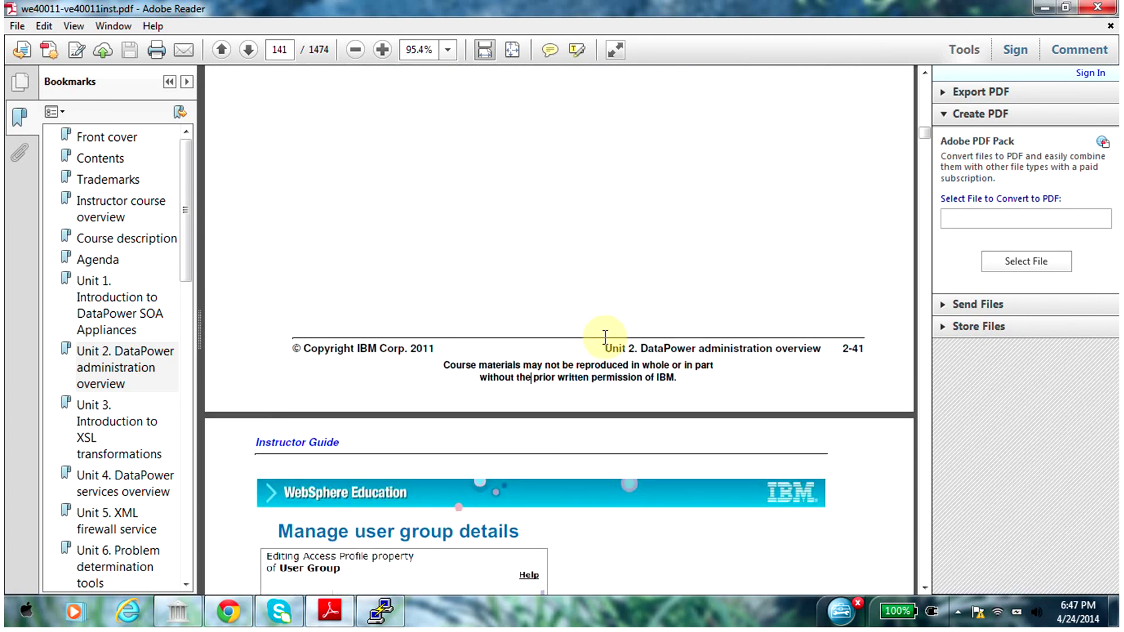
scroll(605, 338, "down", 7)
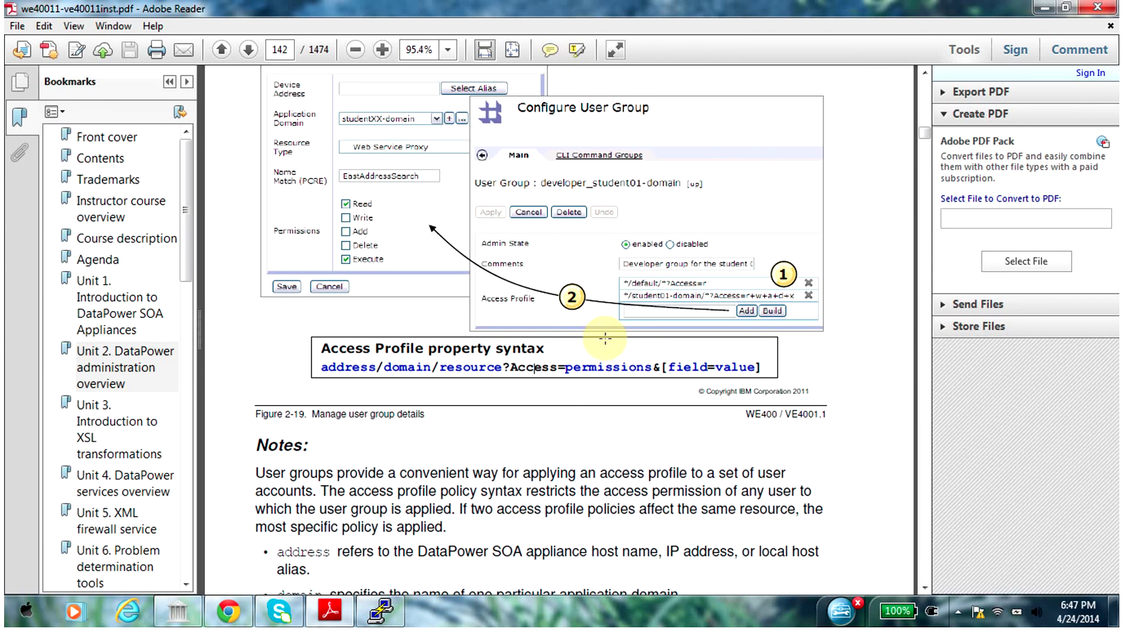
scroll(605, 339, "down", 20)
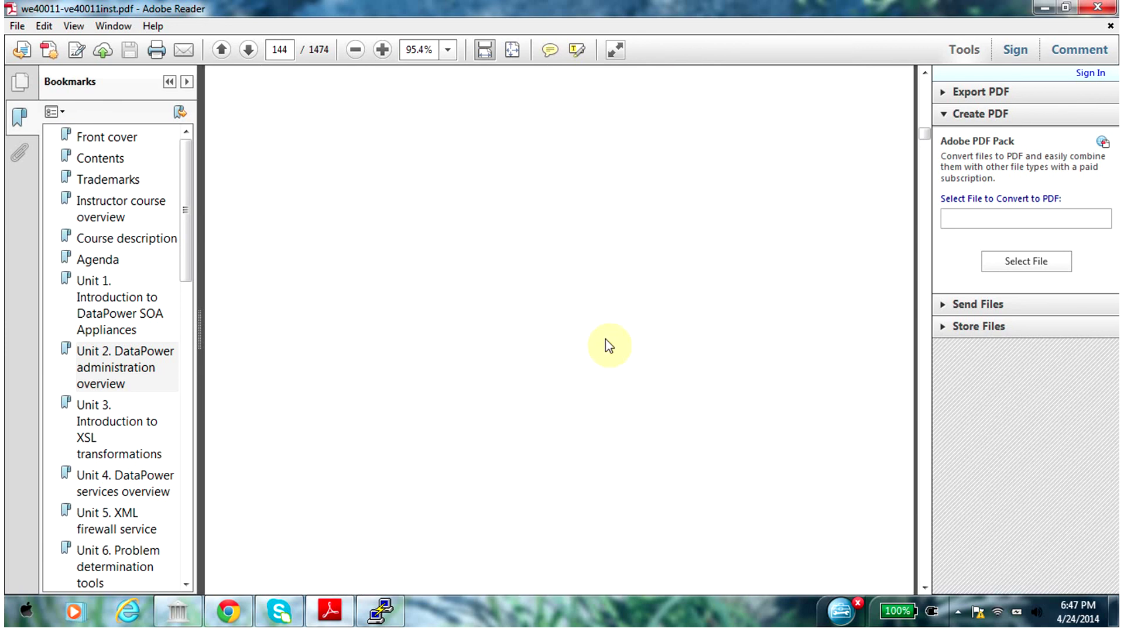
scroll(605, 338, "down", 3)
scroll(605, 337, "down", 15)
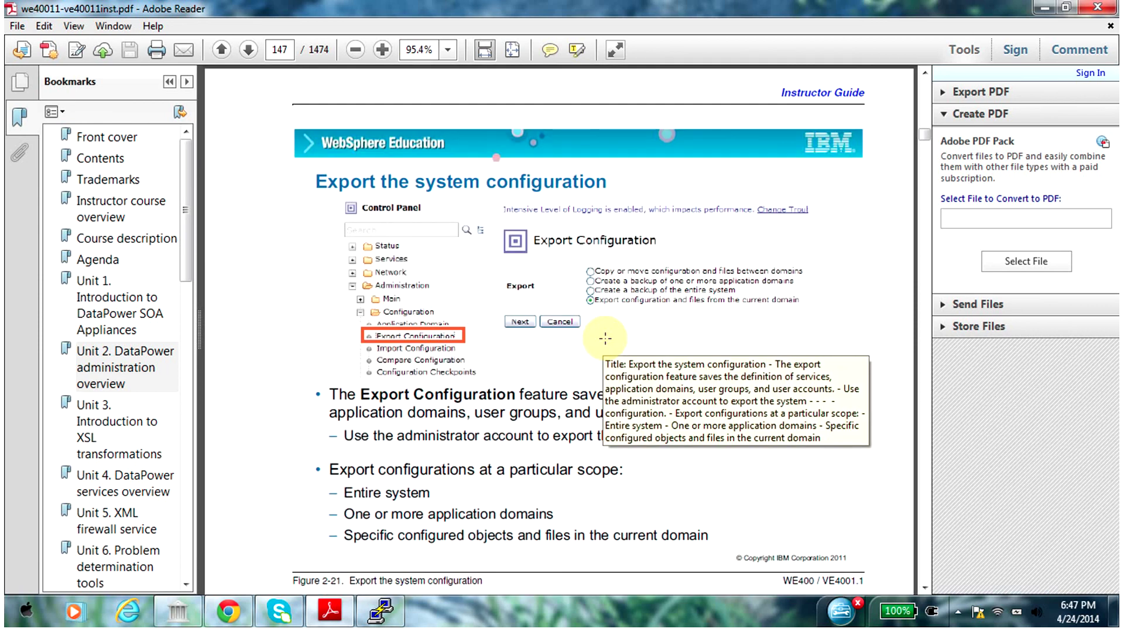
scroll(605, 339, "down", 15)
scroll(605, 339, "down", 10)
scroll(605, 339, "down", 15)
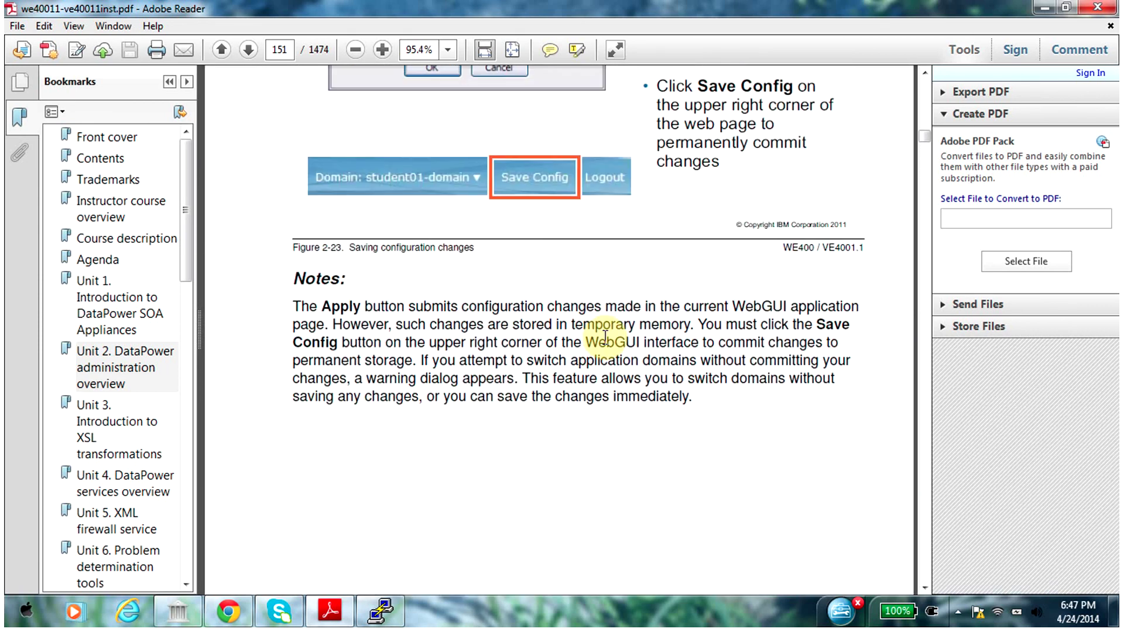
scroll(605, 338, "down", 5)
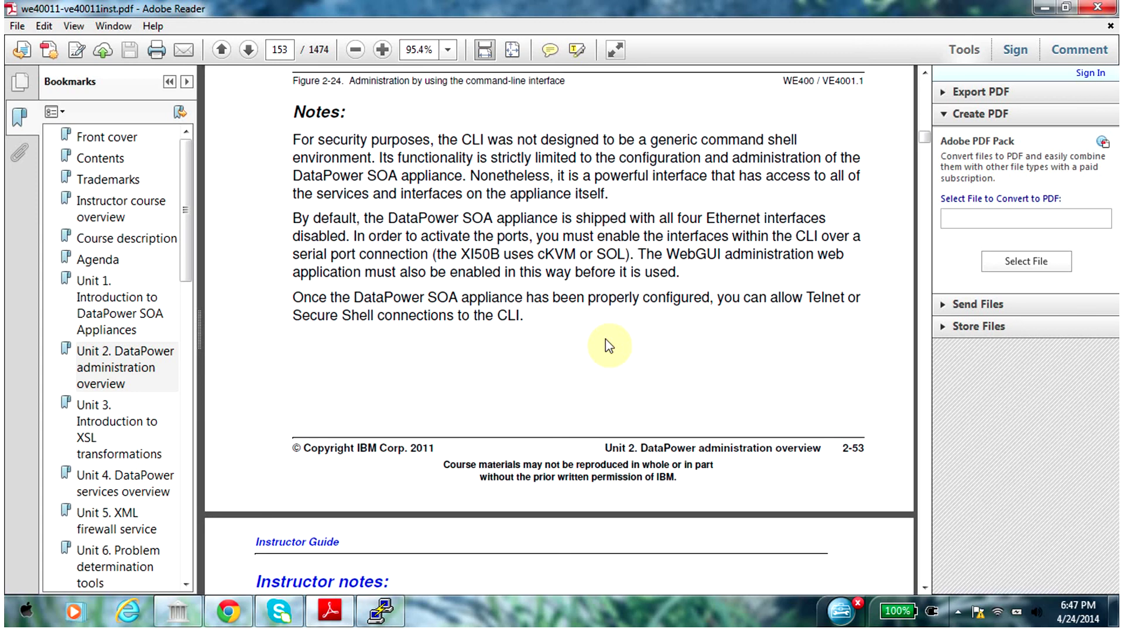
scroll(606, 339, "down", 15)
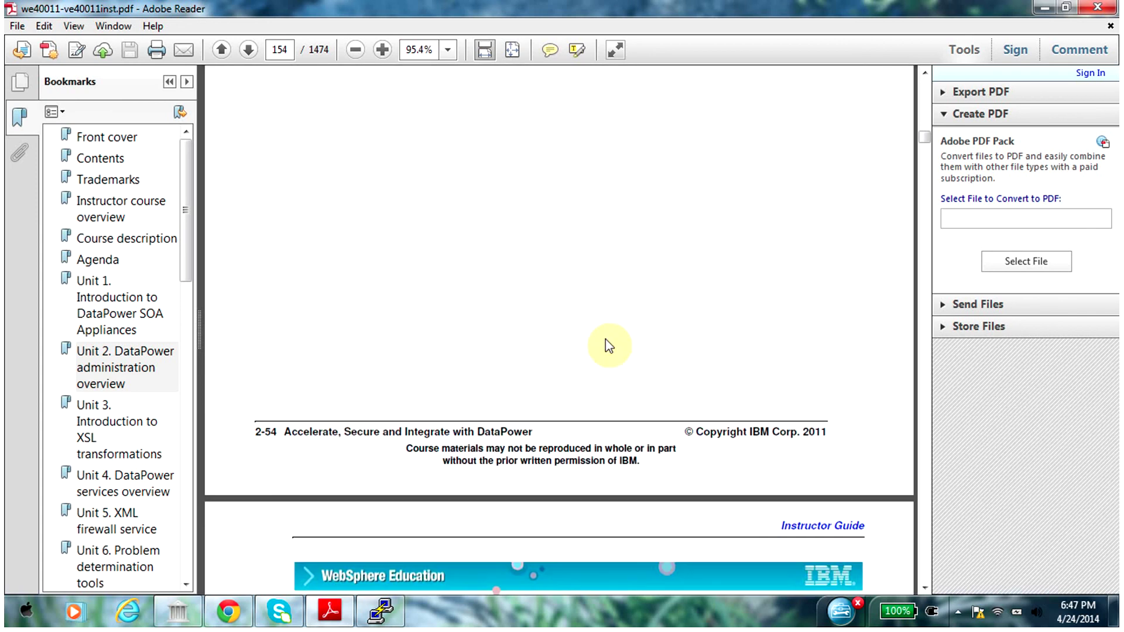
scroll(605, 338, "down", 12)
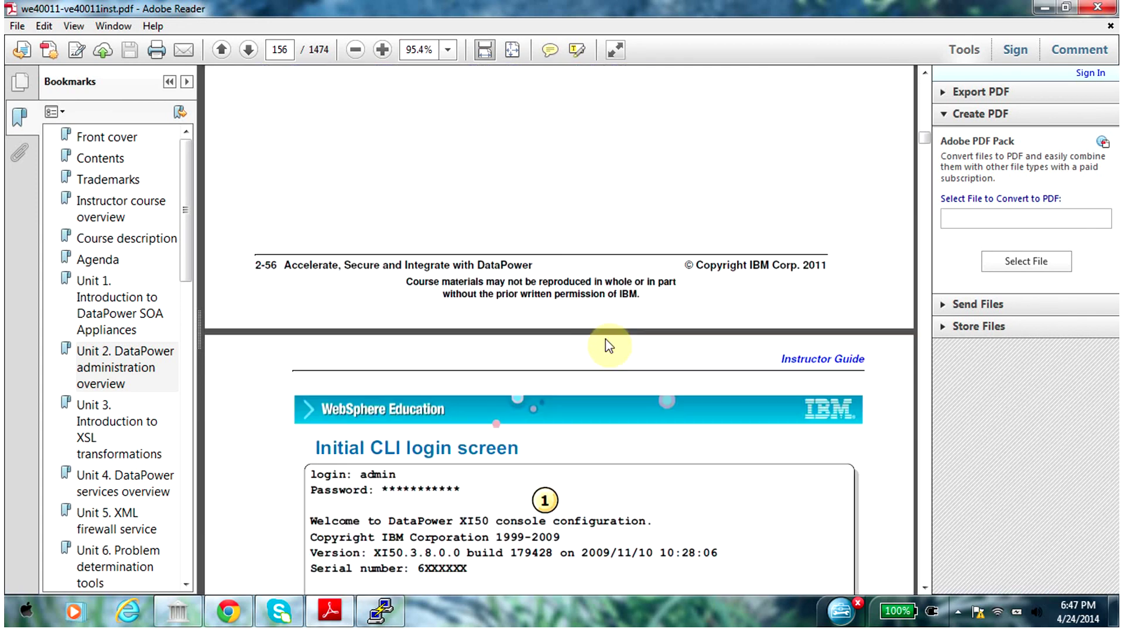
scroll(606, 340, "down", 10)
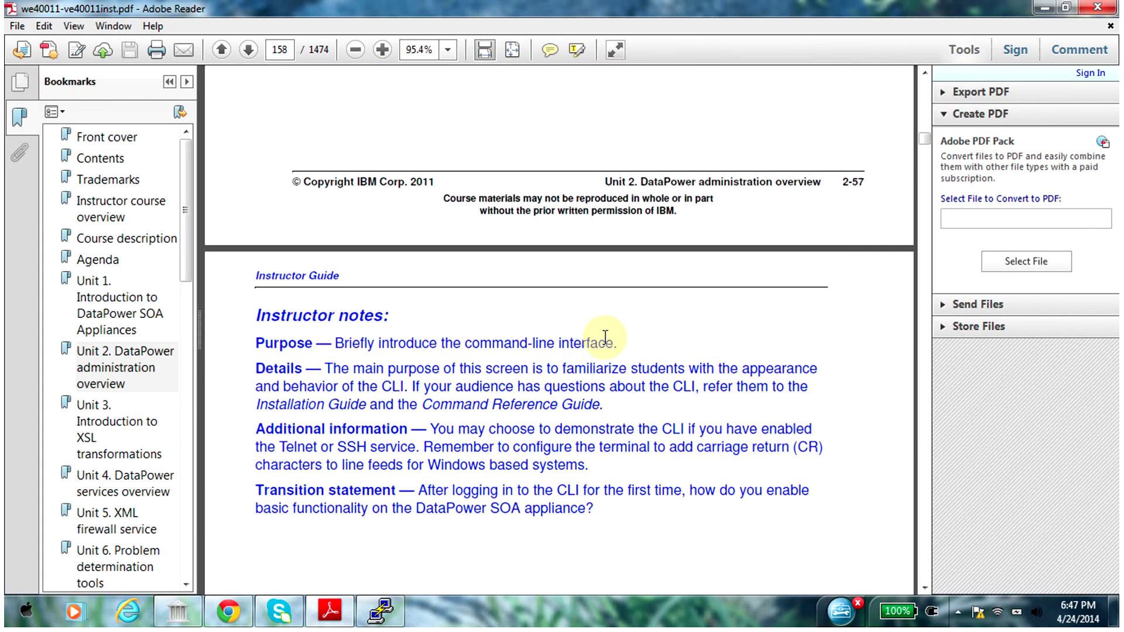
scroll(605, 339, "down", 5)
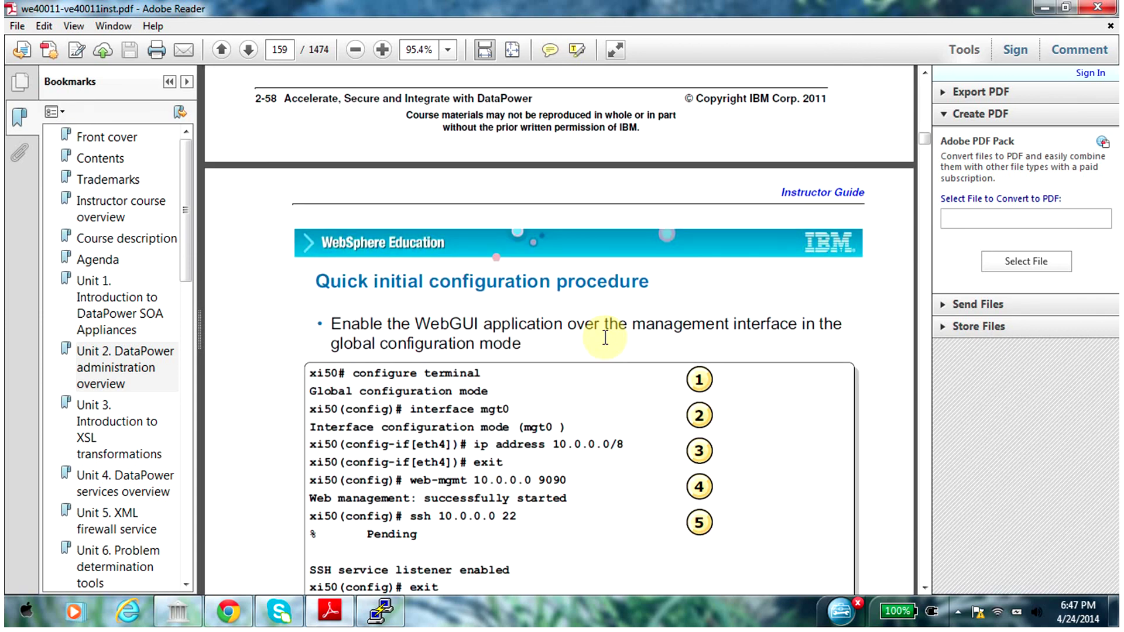
scroll(605, 338, "down", 15)
scroll(605, 339, "down", 15)
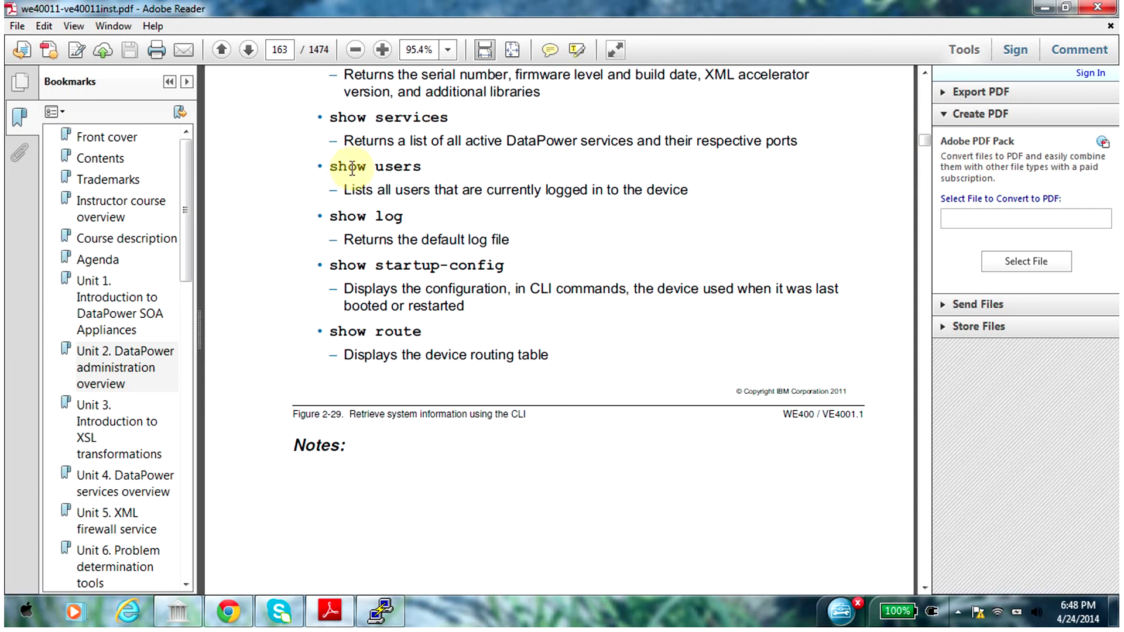
In the PuTTY CLI session, run show version and show users, then enter show services
left_click(388, 609)
type("sh")
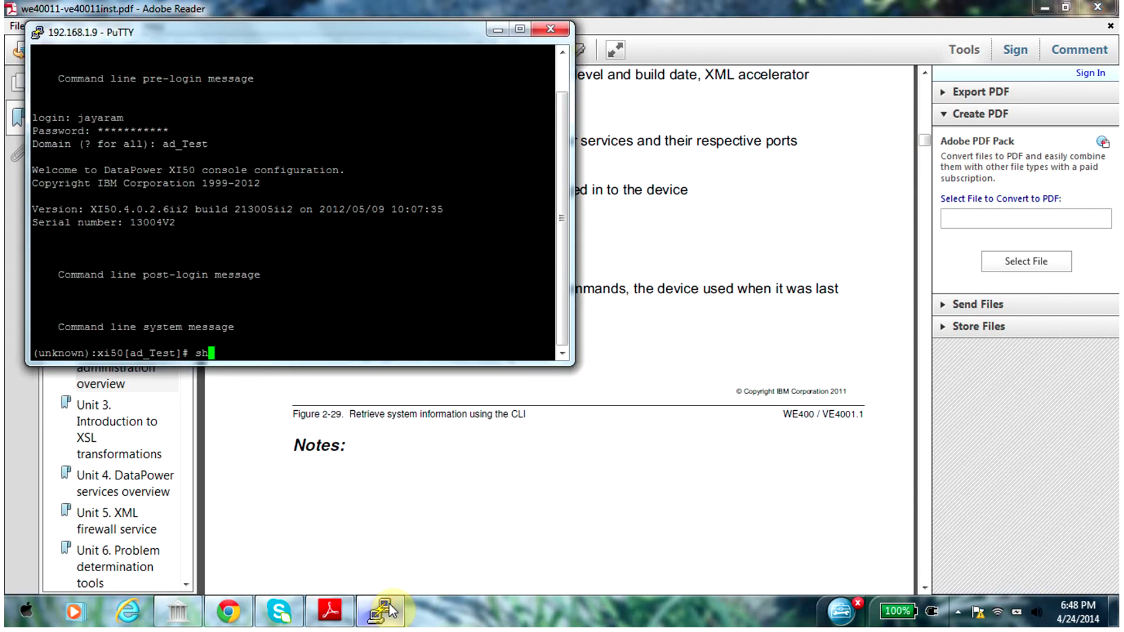
type("ow version")
key("Return")
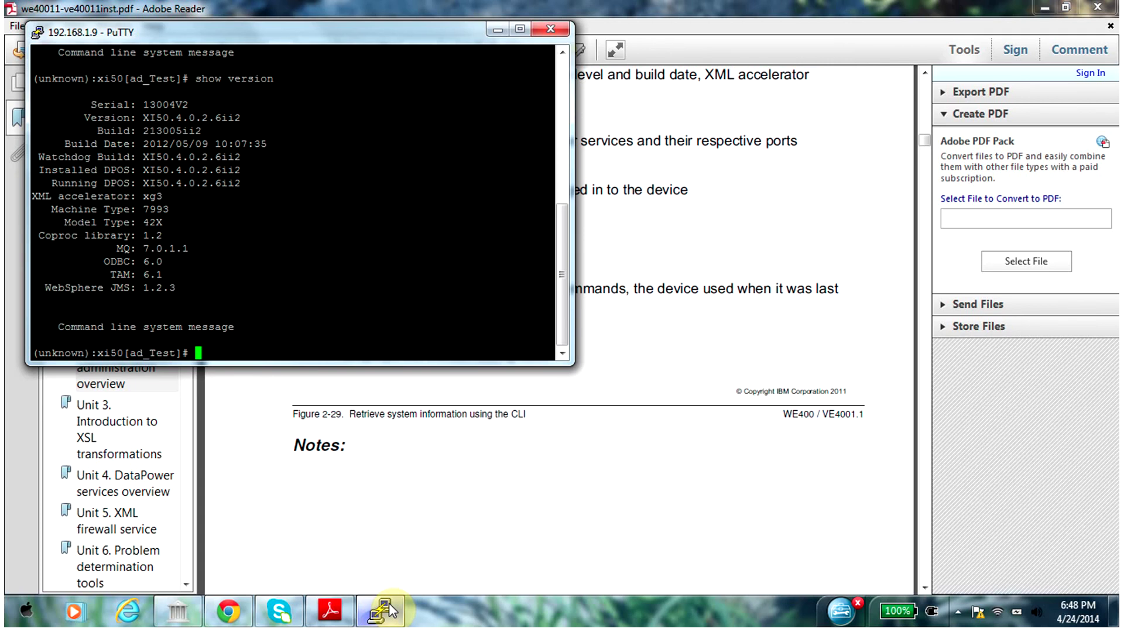
type("show users")
key("Return")
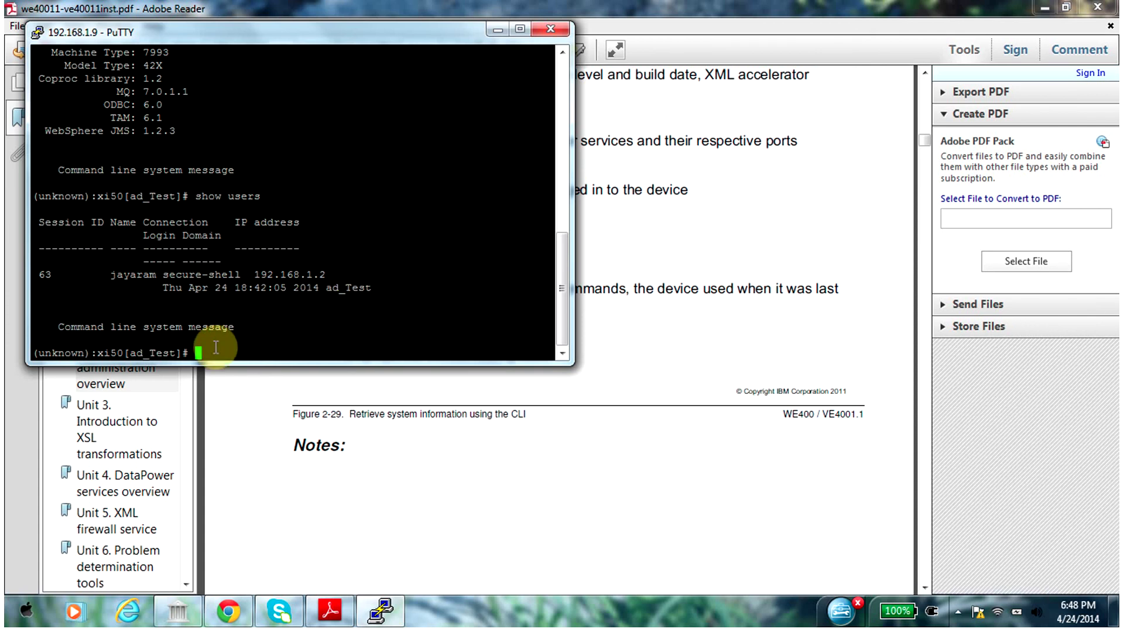
type("show services")
Run show services, review its output, then exit the CLI session so PuTTY closes
key("Return")
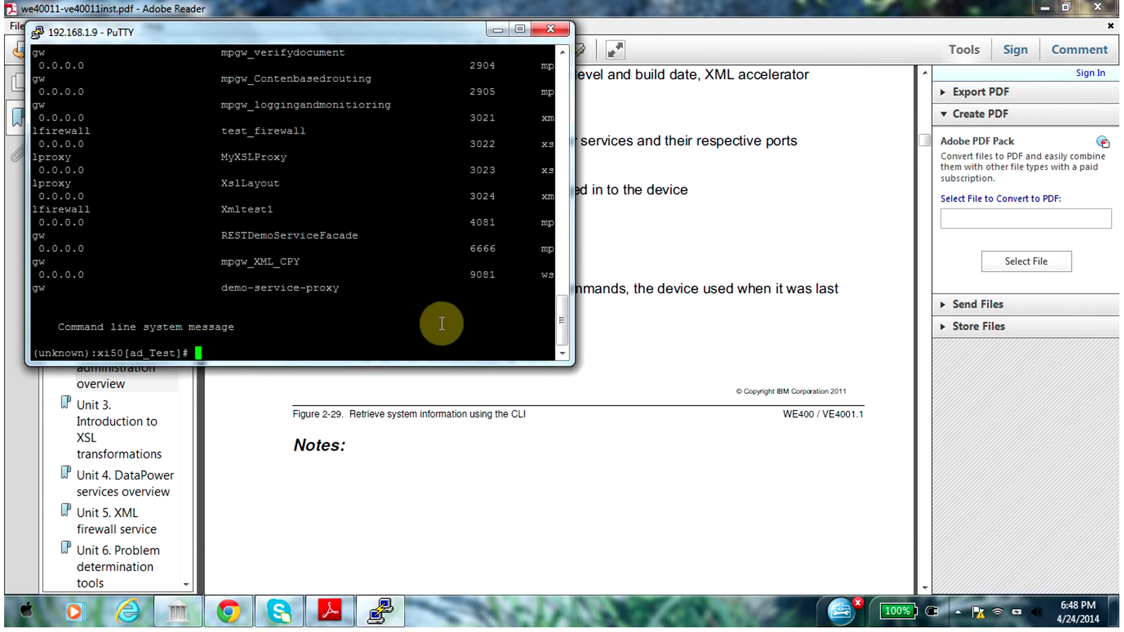
scroll(565, 321, "up", 1)
mouse_move(566, 321)
left_mouse_down()
mouse_move(559, 206)
mouse_move(566, 329)
left_mouse_up()
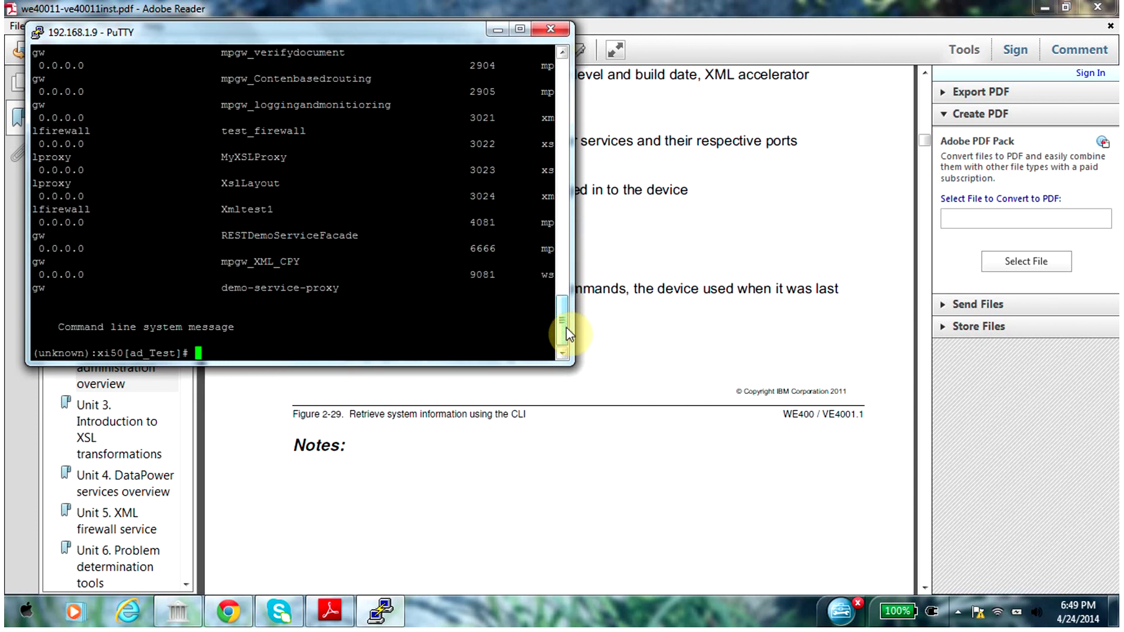
type("exit")
key("Return")
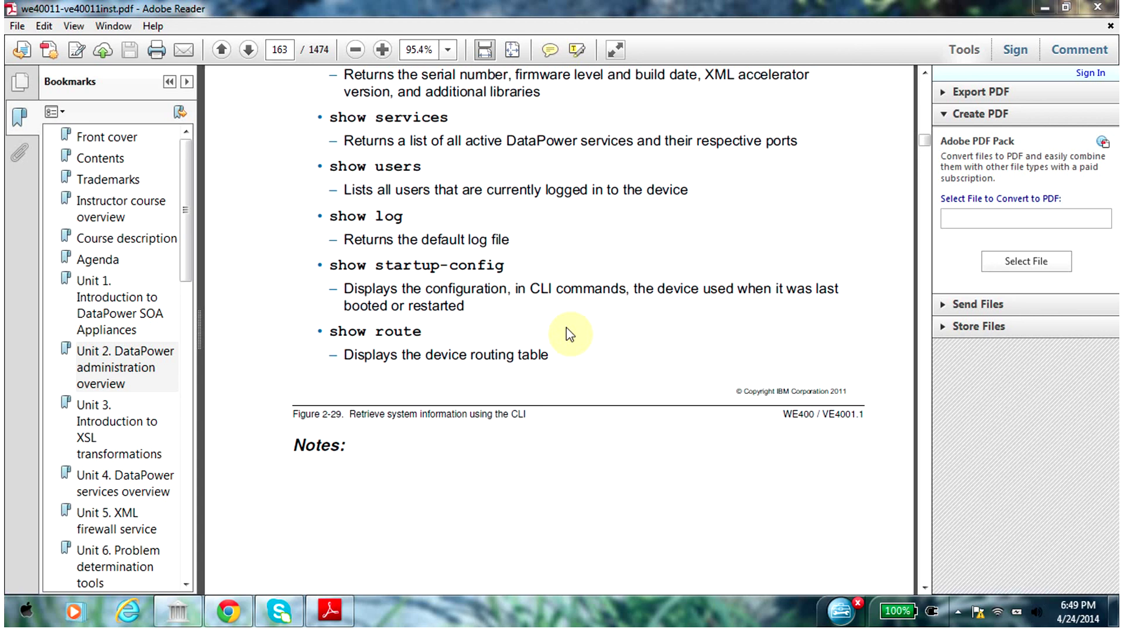
Scroll the course PDF from page 163 to the WSDM interface slide on page 171, highlighting the set-config domain name
left_click(567, 329)
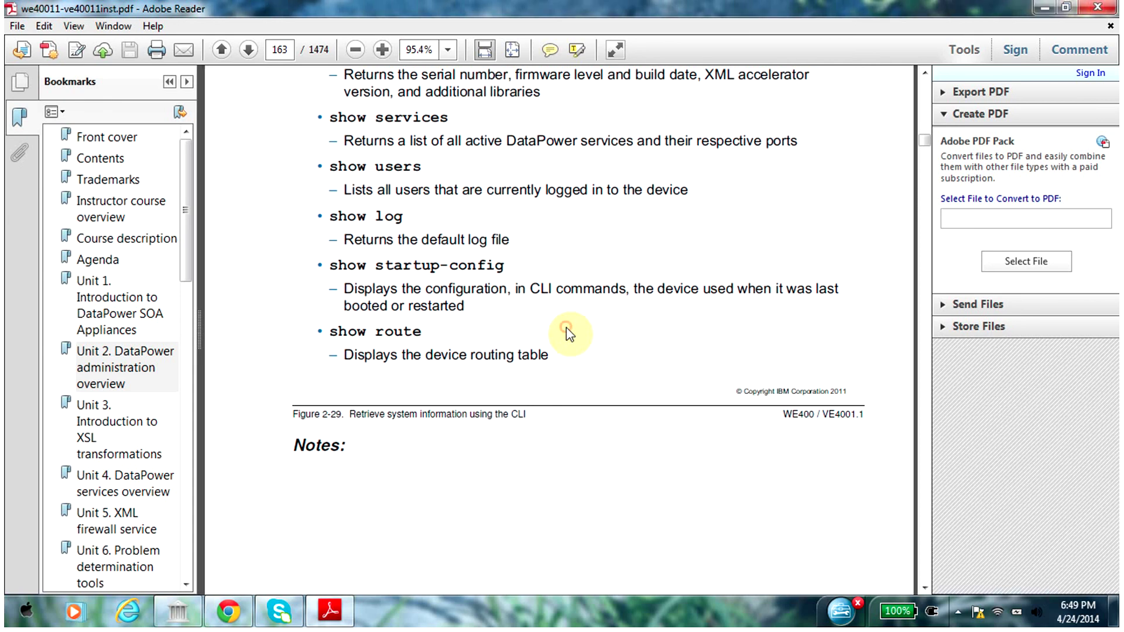
scroll(567, 328, "down", 20)
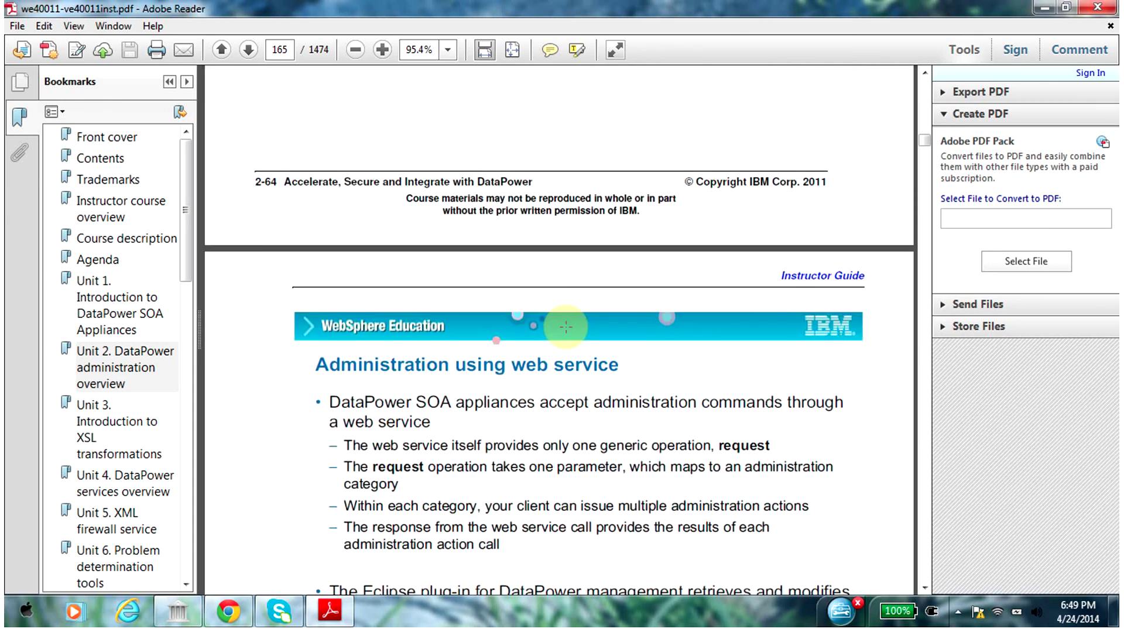
scroll(566, 331, "down", 5)
scroll(566, 328, "down", 10)
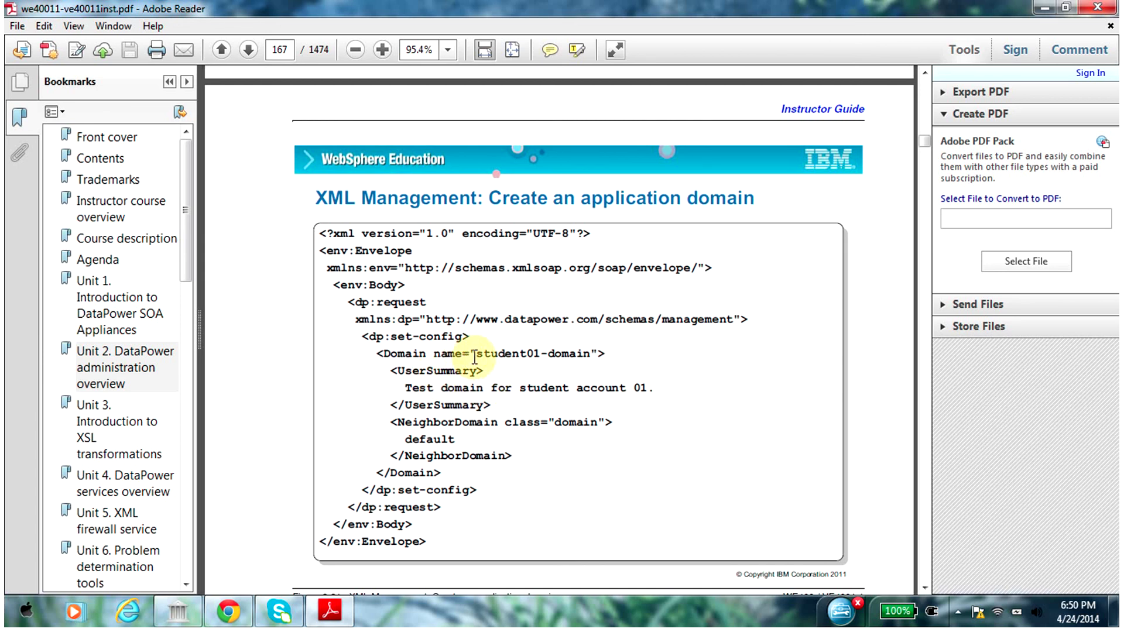
left_click_drag(545, 354, 431, 396)
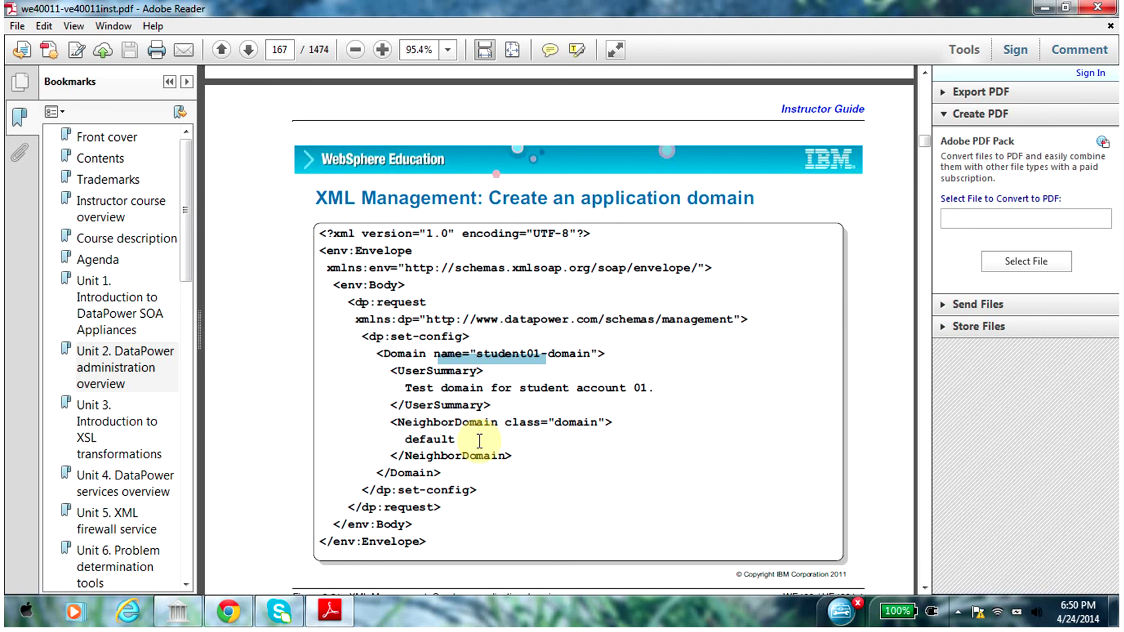
scroll(479, 441, "down", 20)
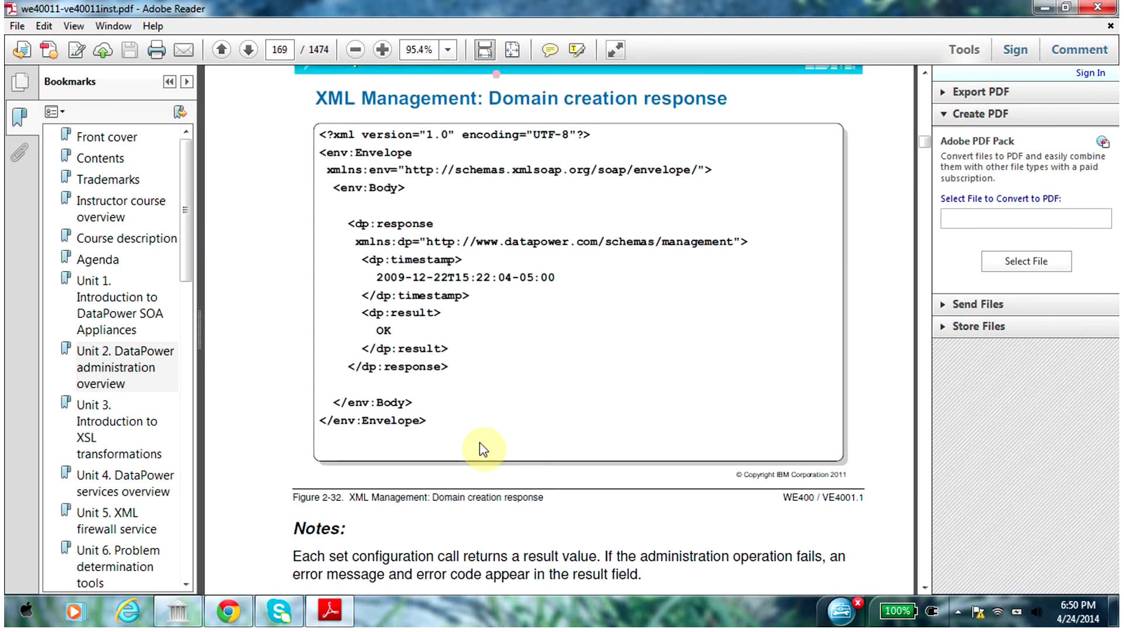
scroll(480, 442, "down", 15)
scroll(479, 443, "down", 8)
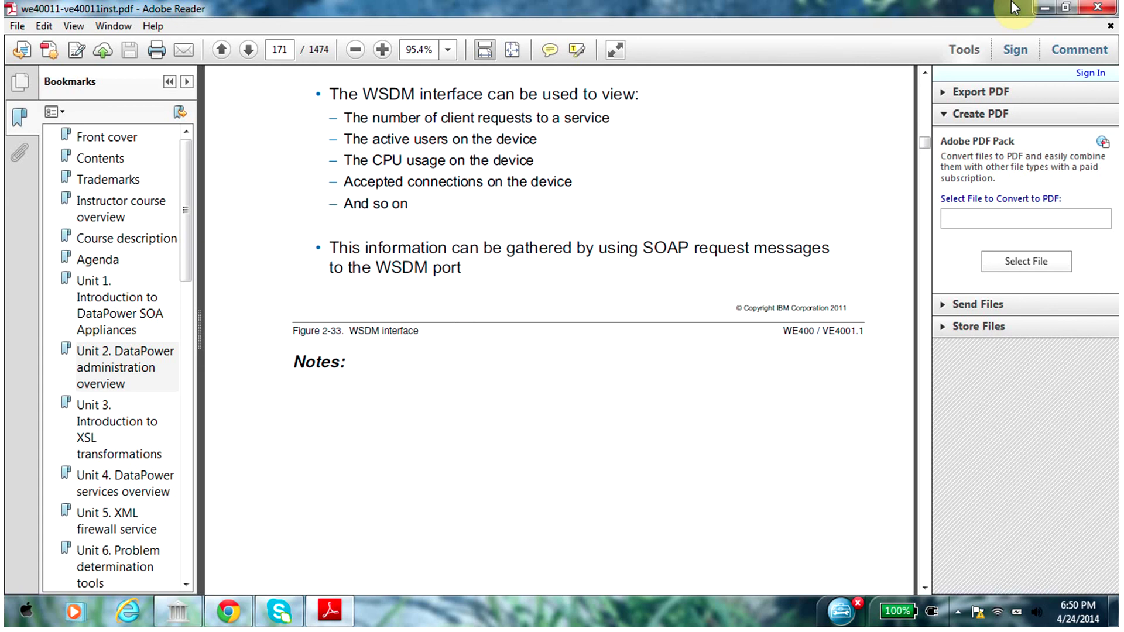
Minimize Reader, launch soapUI 4.5.1 from the Desktop folder and dismiss the new version notice
left_click(1041, 7)
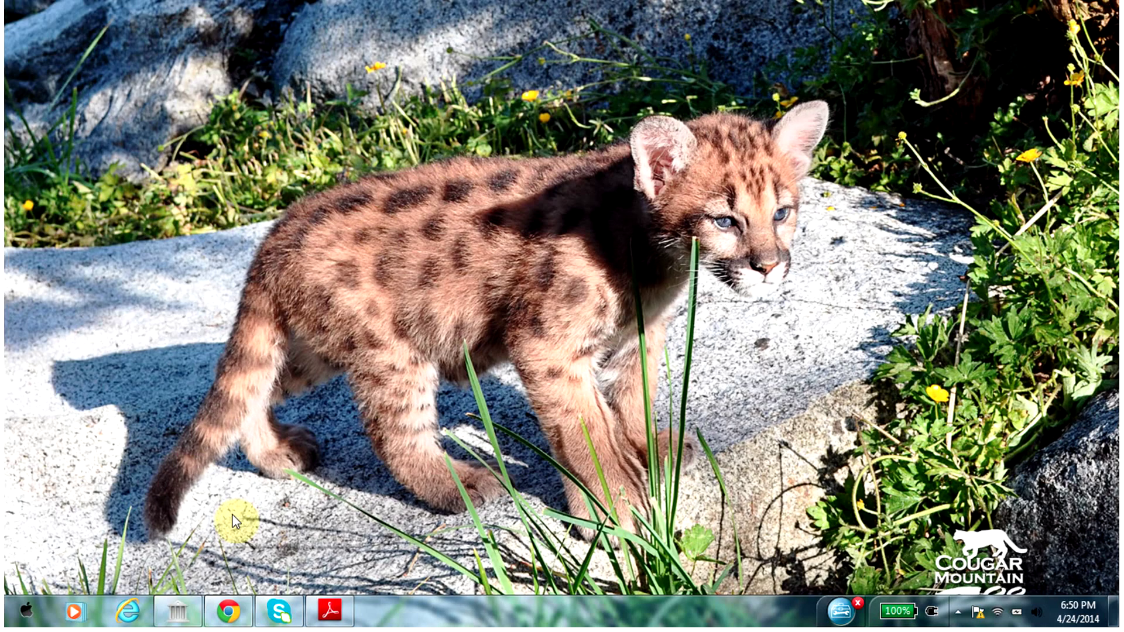
left_click(177, 610)
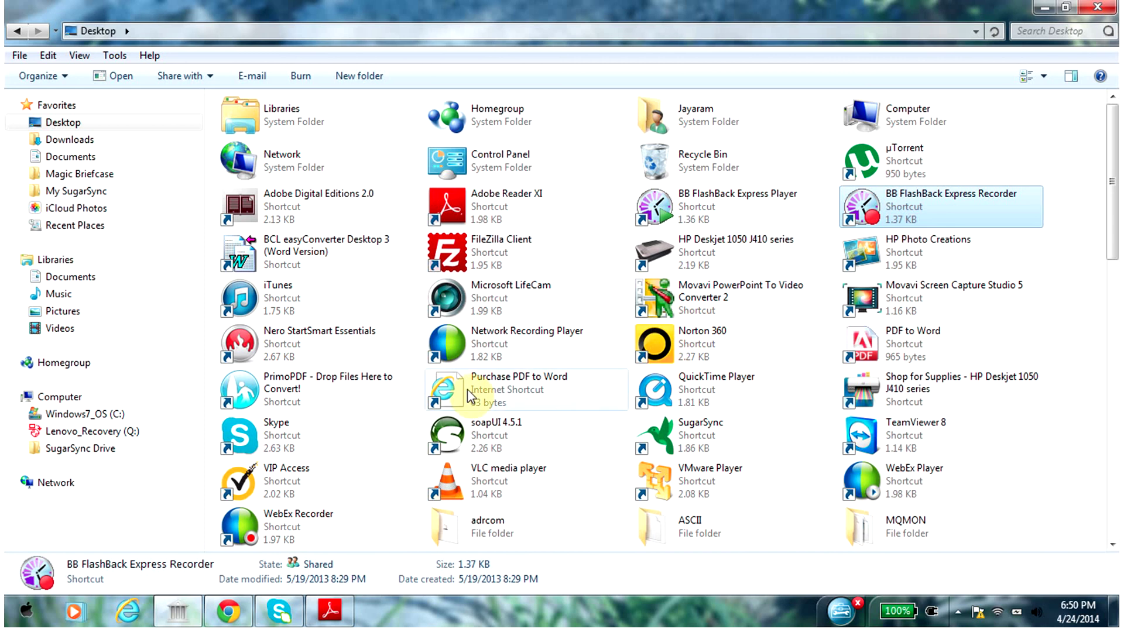
left_click(458, 445)
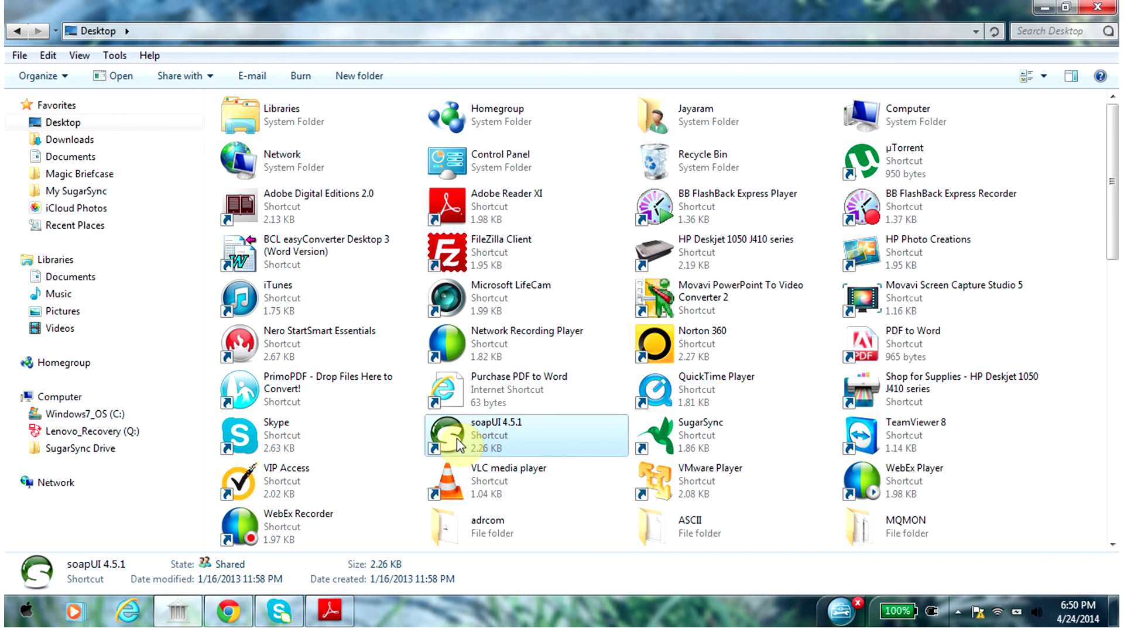
double_click(459, 445)
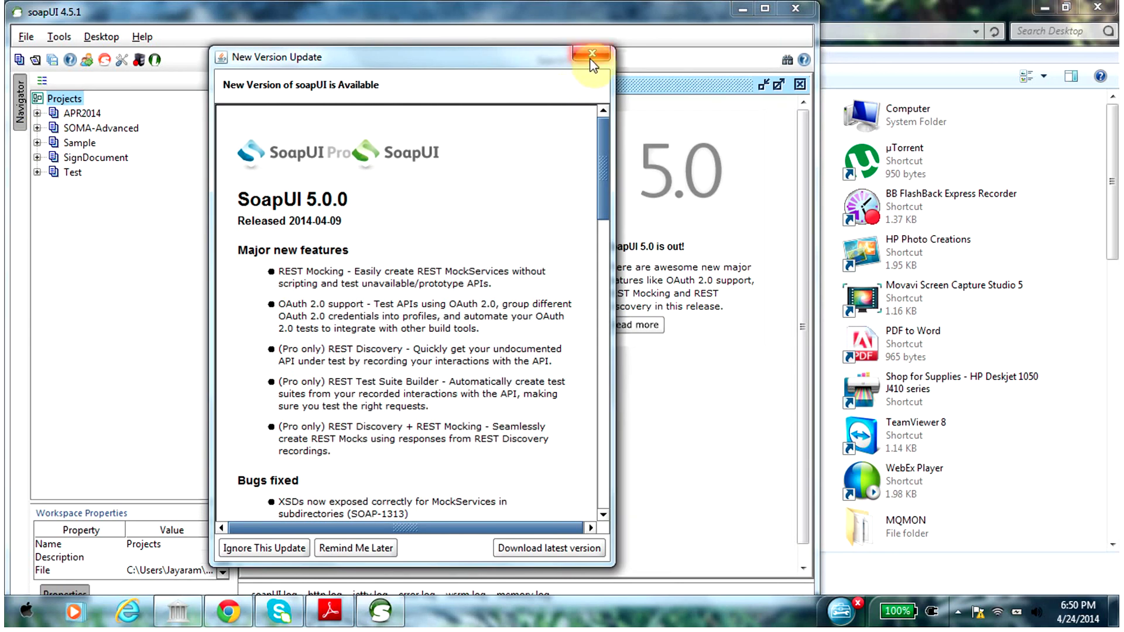
left_click(591, 54)
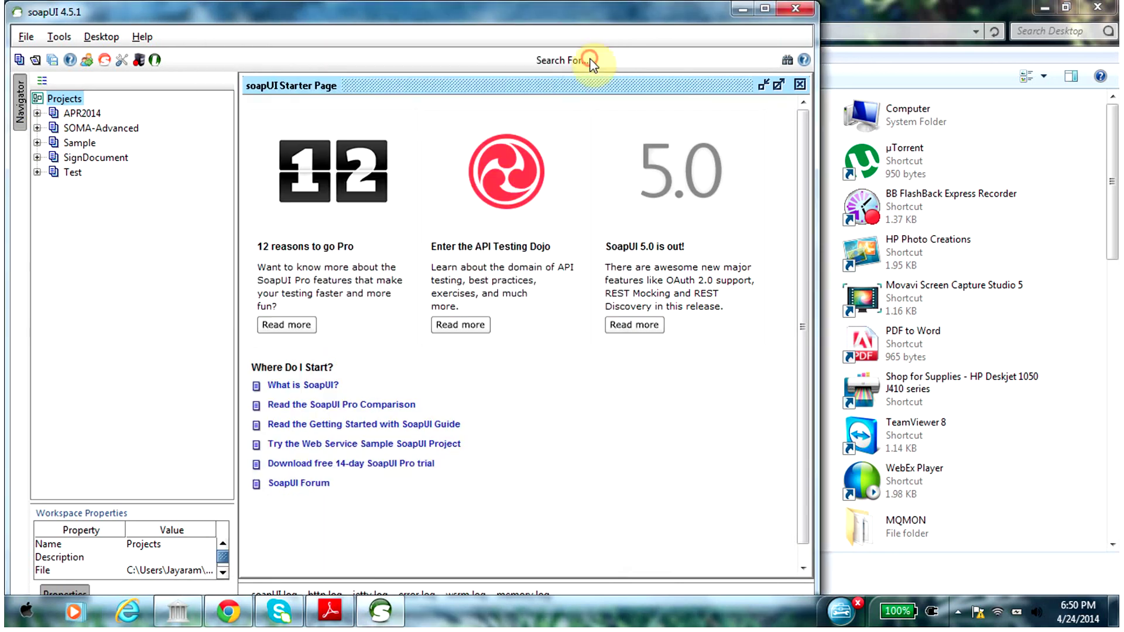
Expand SOMA-Advanced > AddBinding > add and select the SOMA Script_listofUsers request
left_click(37, 127)
left_click(53, 142)
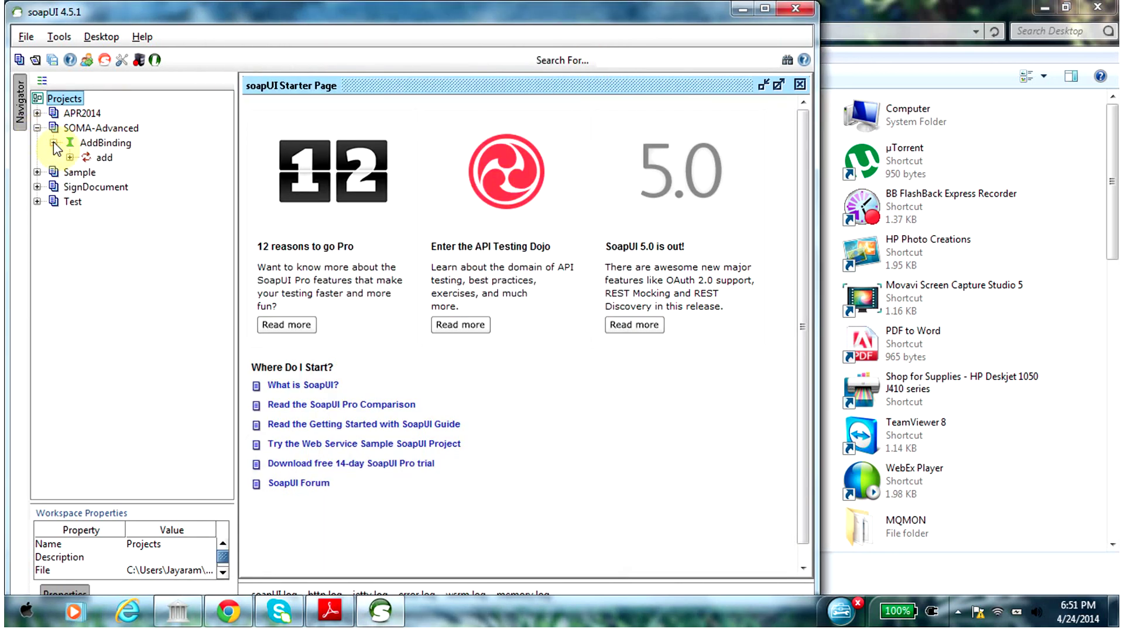
left_click(70, 157)
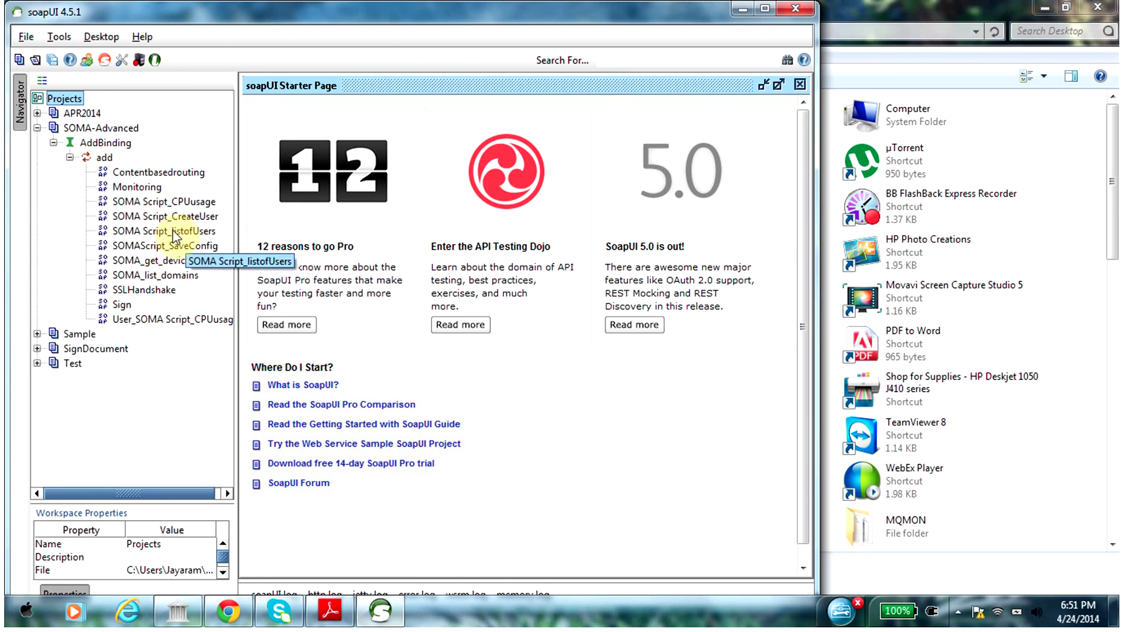
left_click(173, 231)
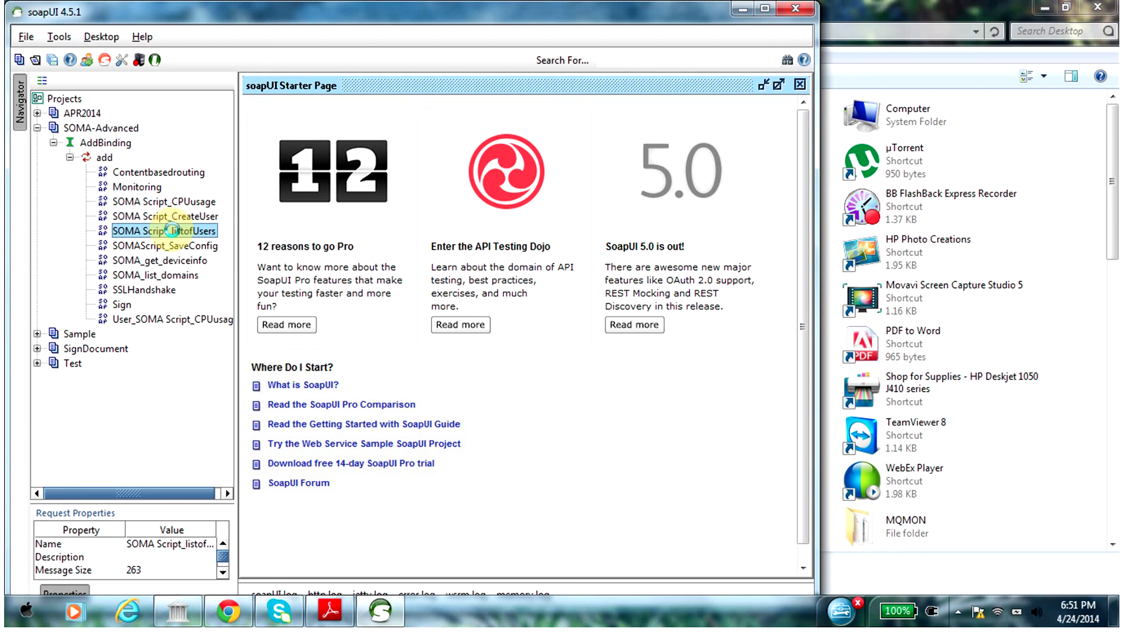
Open SOMA Script_listofUsers full-screen and submit its get-config User request to port 5550
double_click(172, 231)
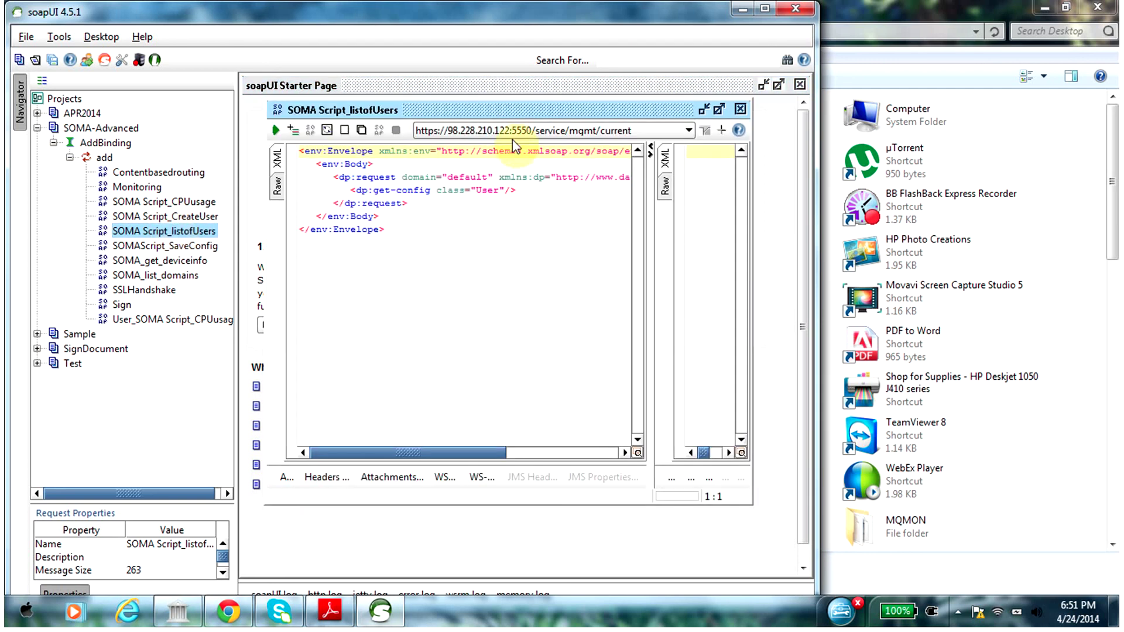
double_click(522, 111)
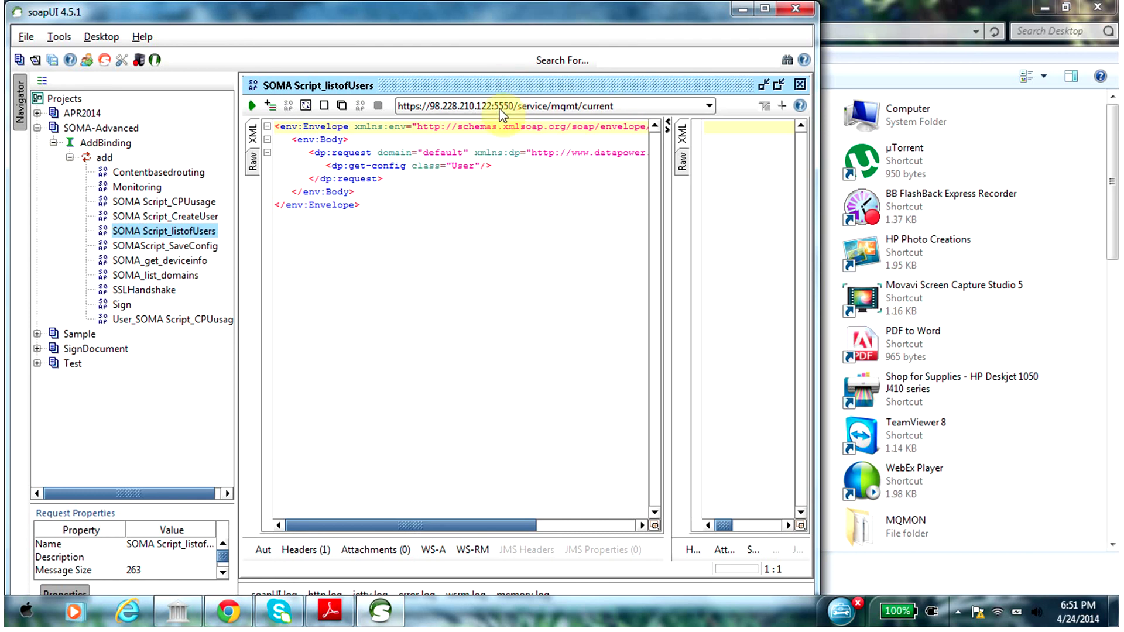
left_click(764, 9)
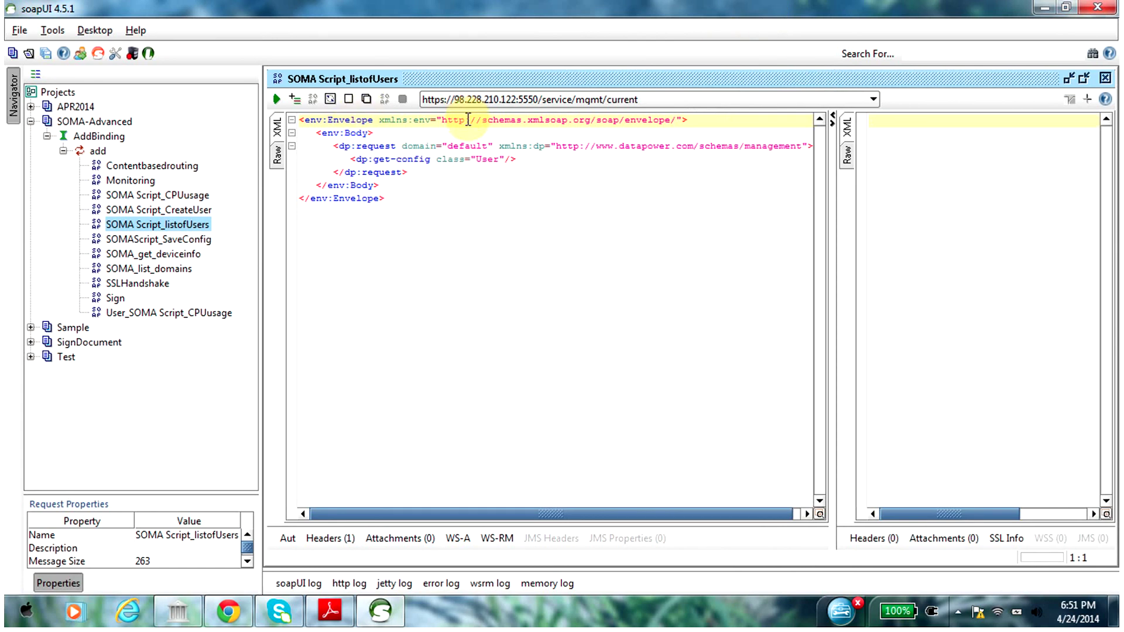
left_click_drag(386, 198, 297, 123)
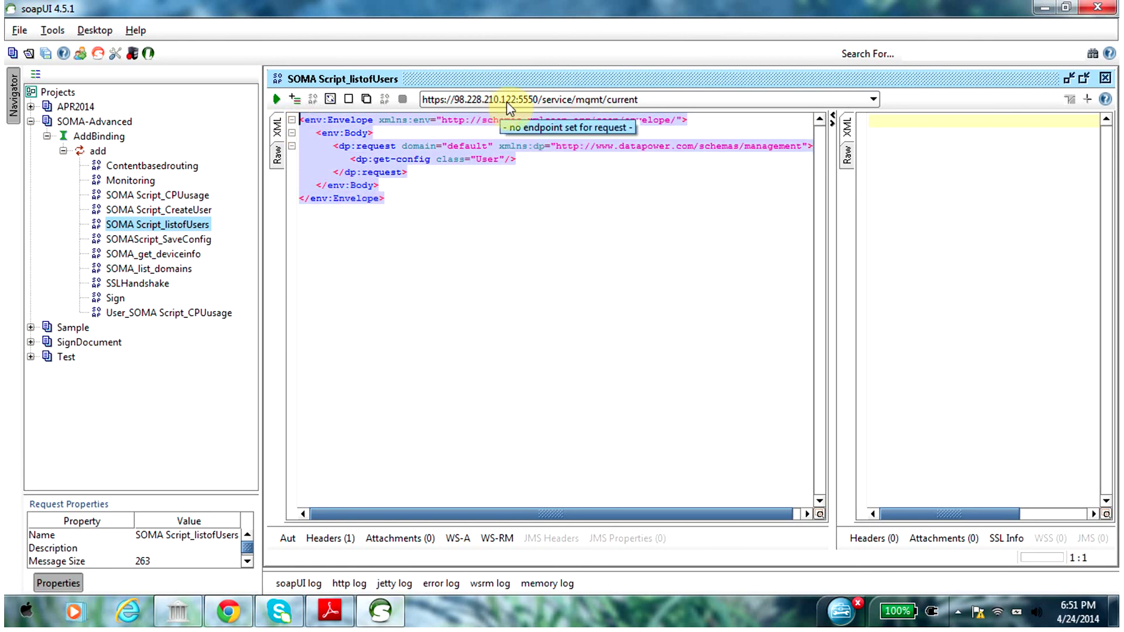
left_click(552, 209)
left_click(279, 98)
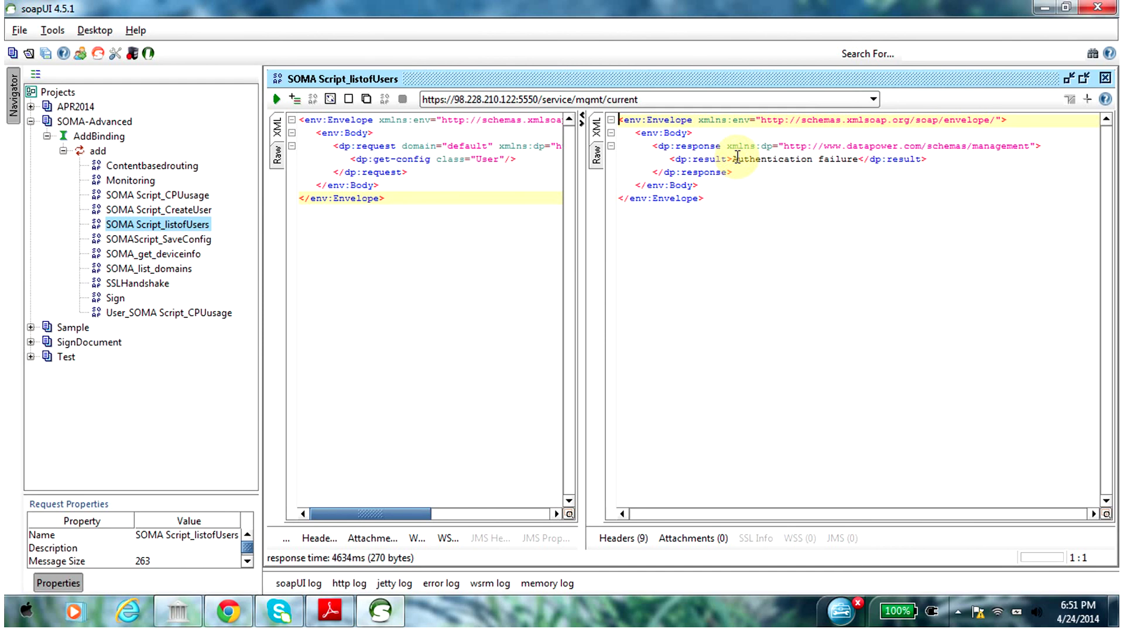
Show the request's HTTP headers with the Authorization entry selected, resizing the properties list and project tree
left_click(313, 539)
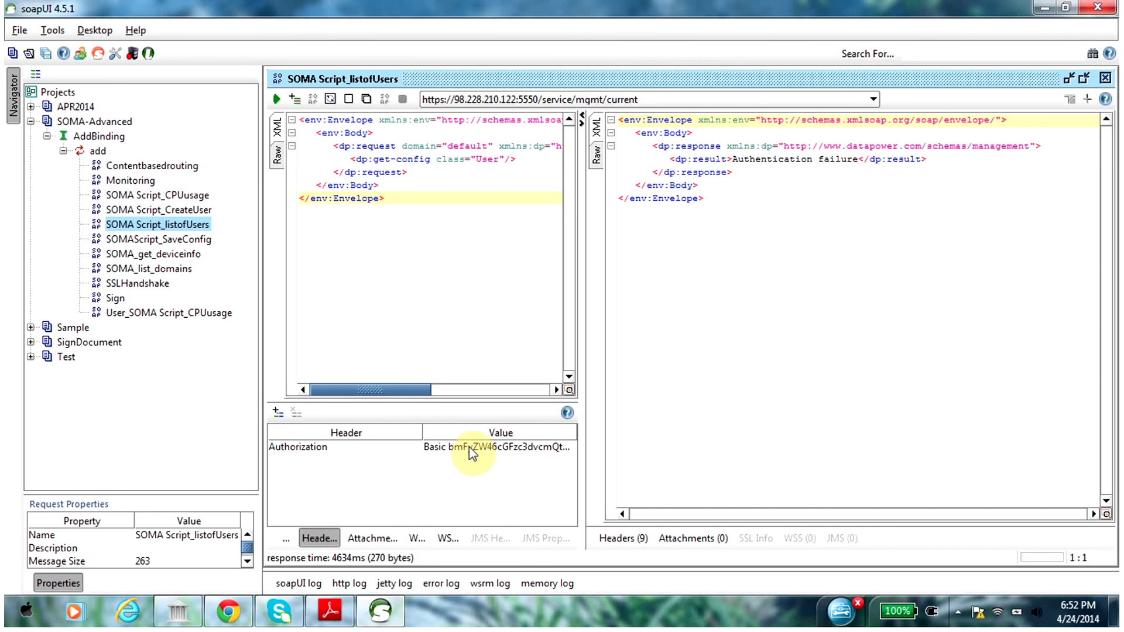
left_click(469, 448)
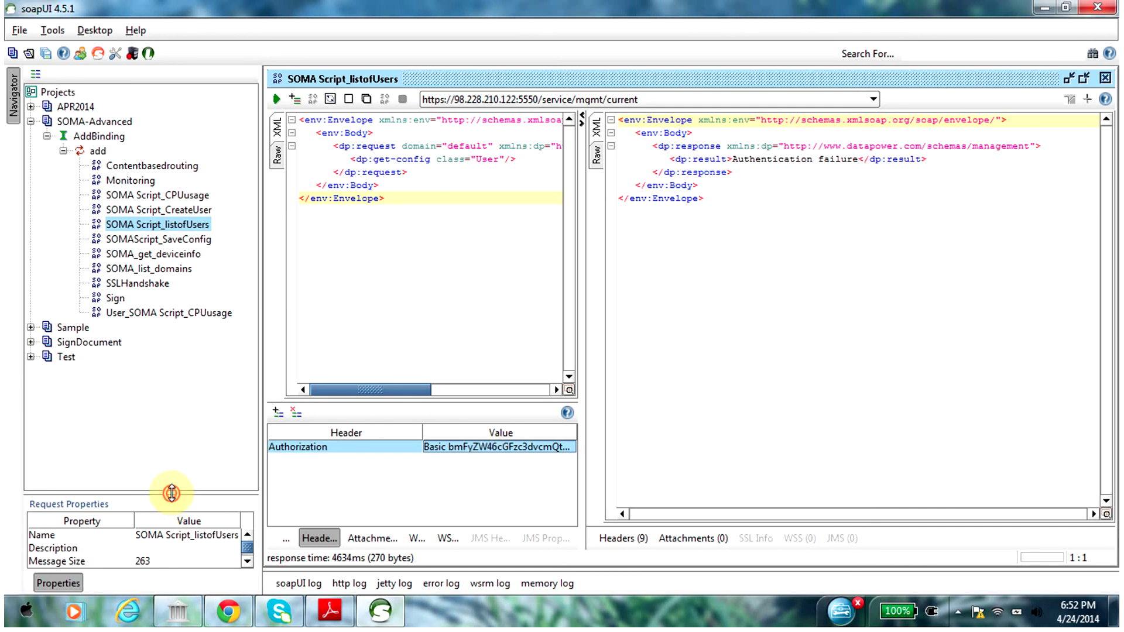
left_click_drag(172, 495, 174, 197)
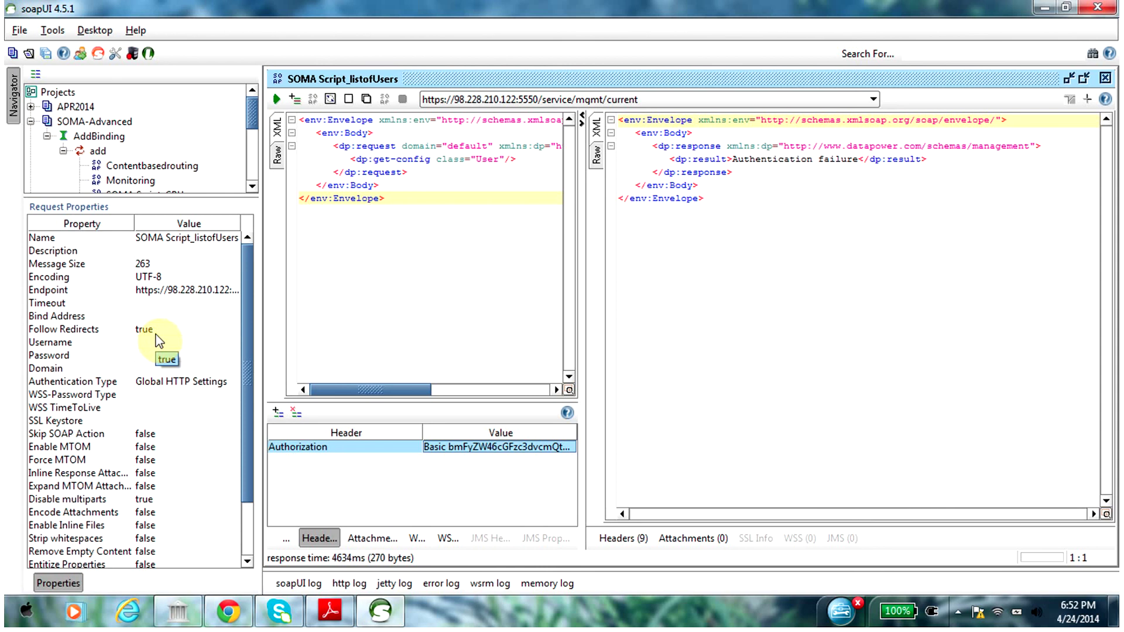
left_click_drag(206, 195, 196, 355)
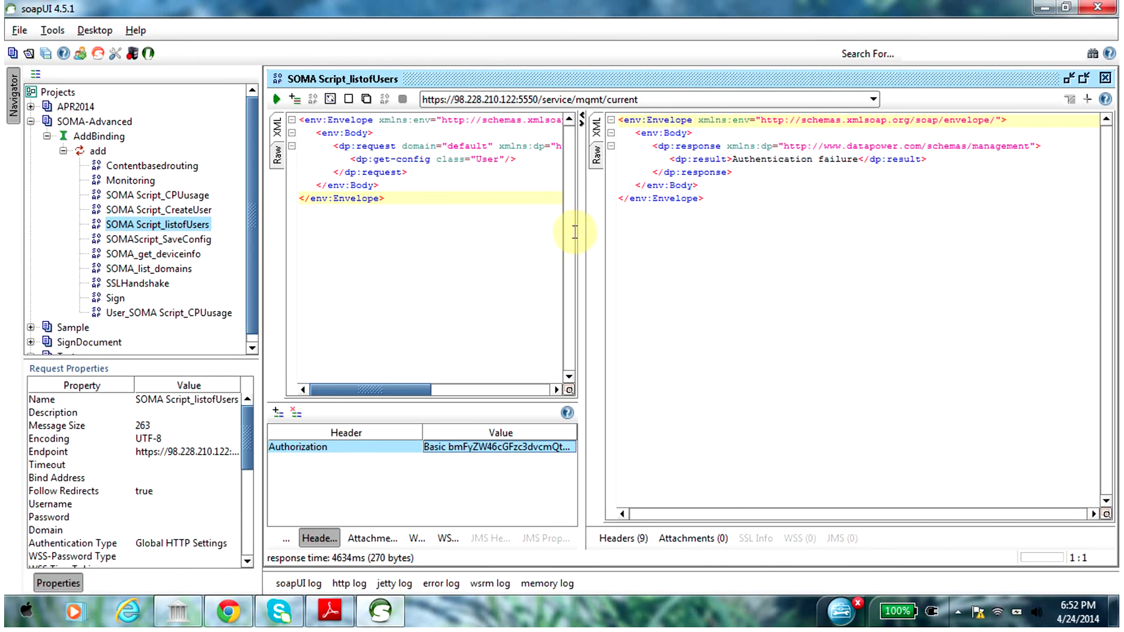
Widen the request XML and Authentication failure response panes, then bring up the FlashBack recorder
left_click(403, 193)
left_click_drag(404, 194, 299, 120)
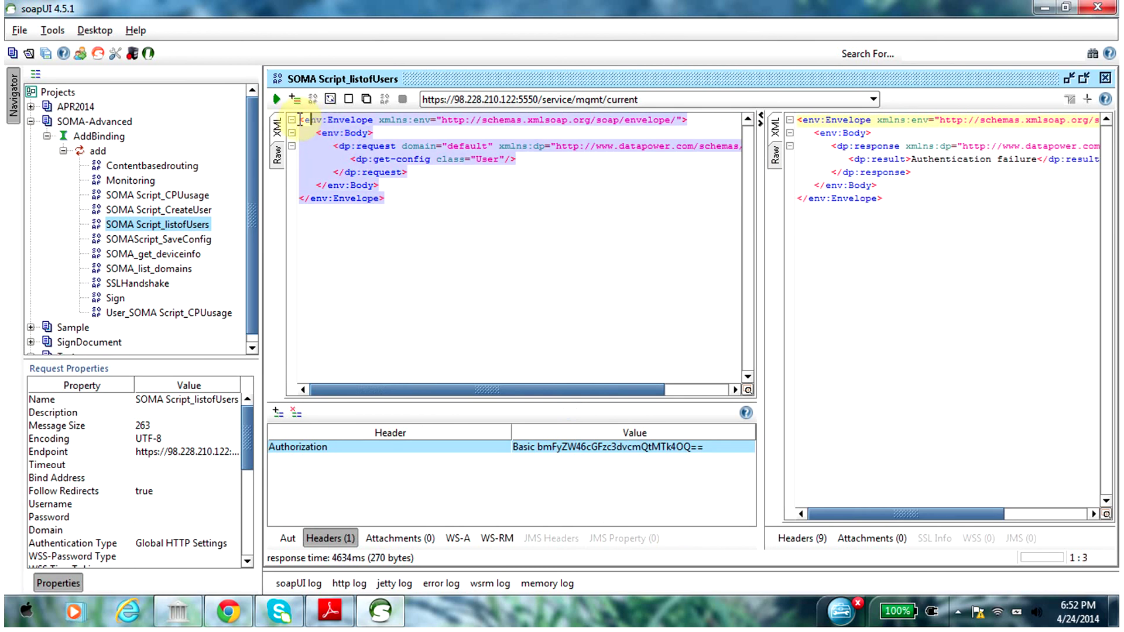
left_click_drag(758, 252, 724, 243)
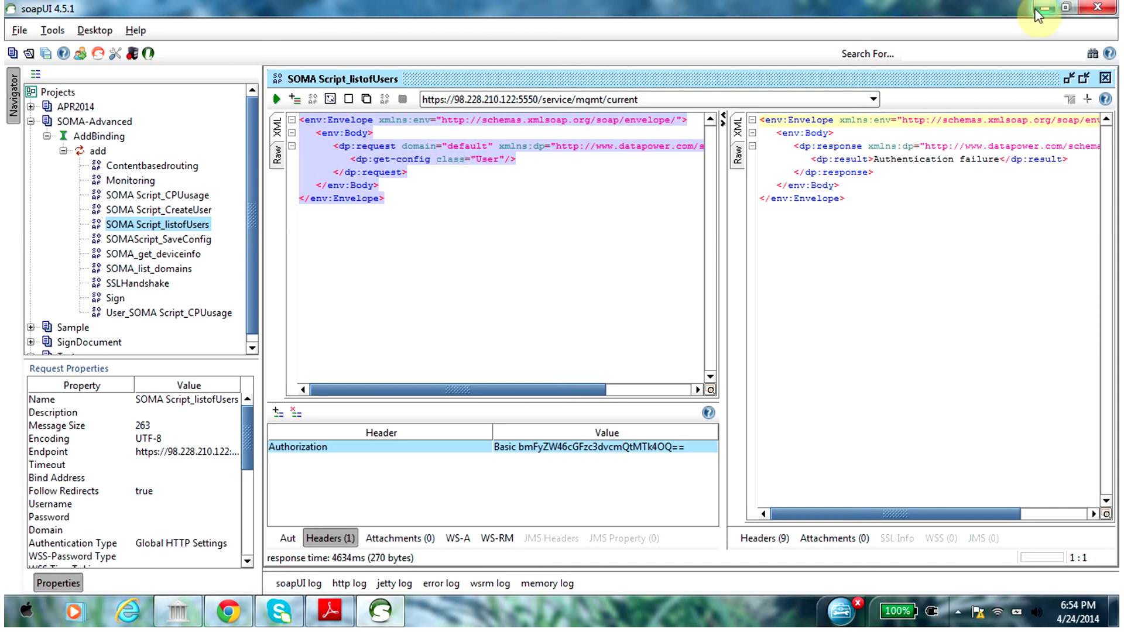
left_click(956, 614)
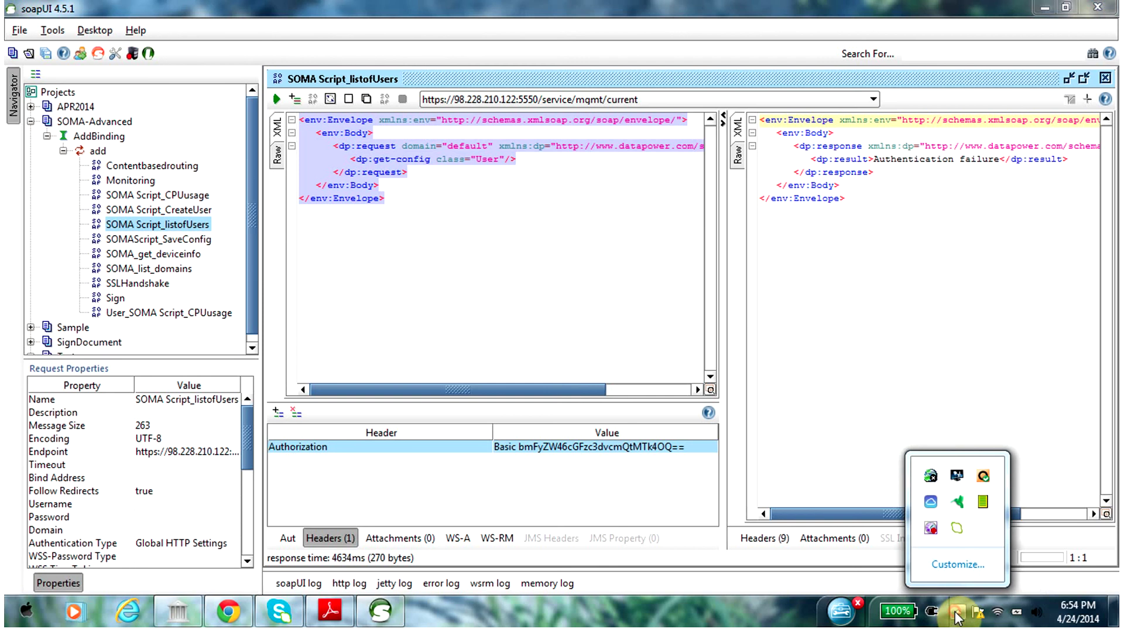
left_click(931, 535)
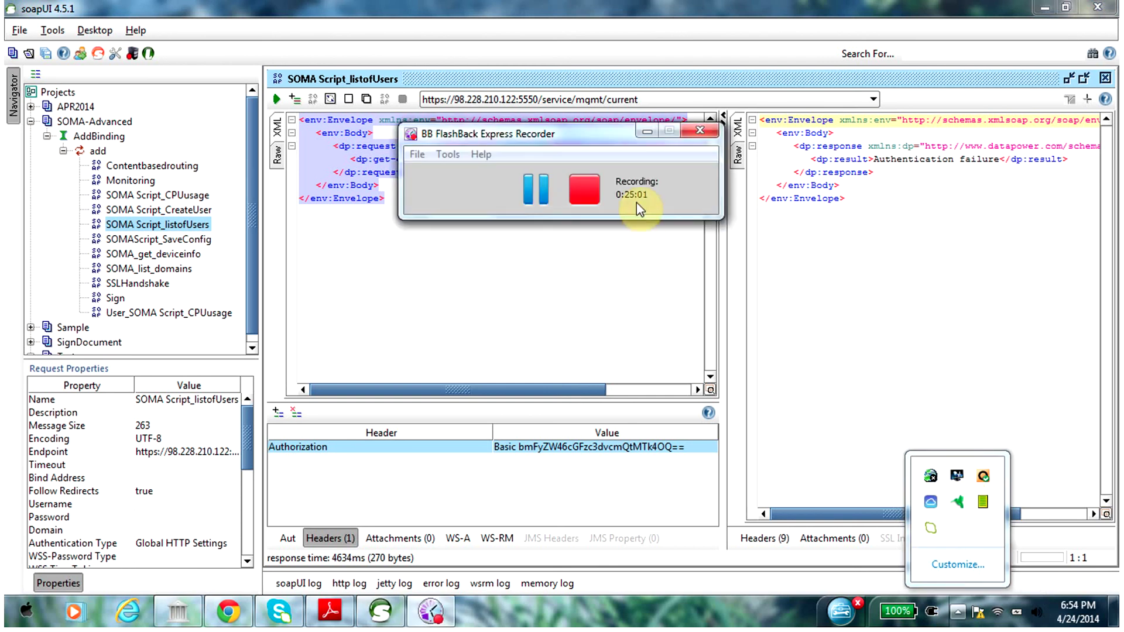